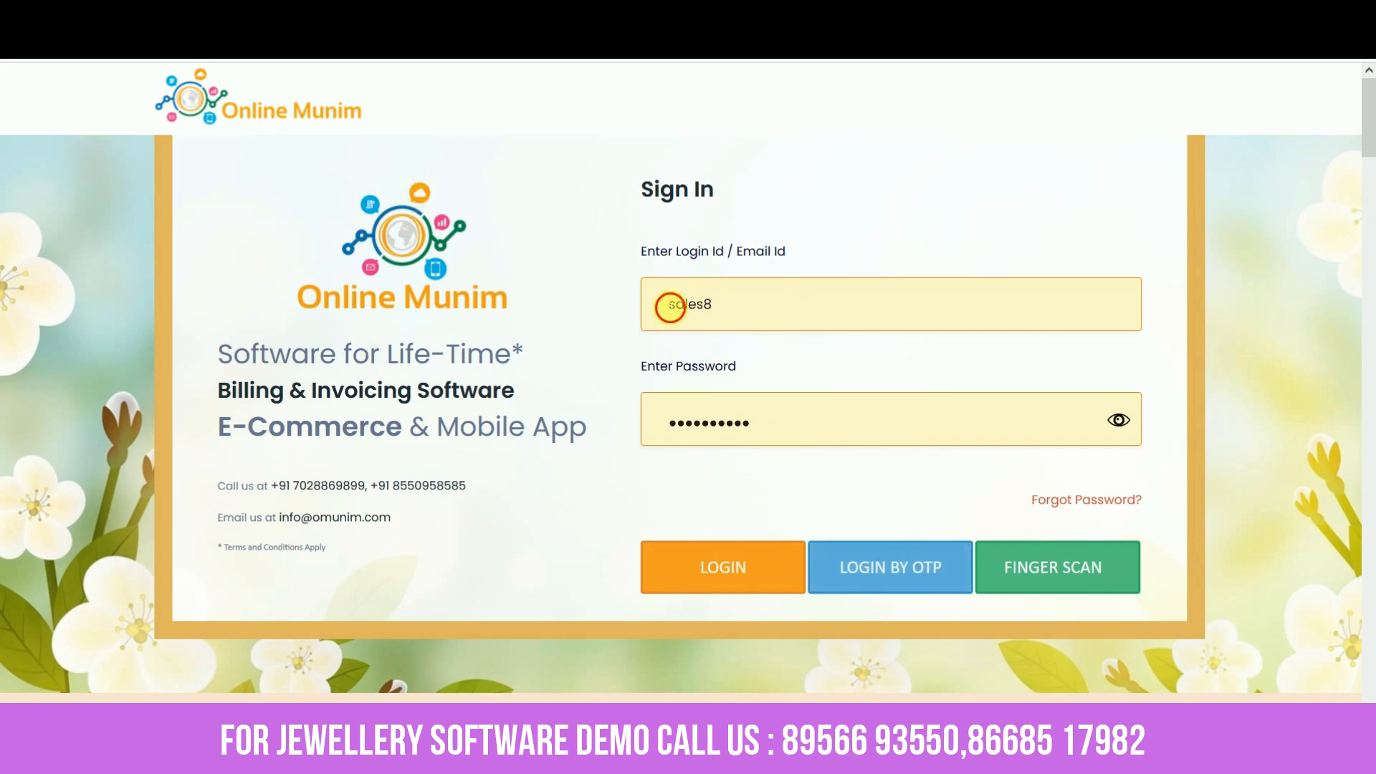
Log in with the saved login ID and password, then dismiss the firm-selection prompt
{"action": "left_click_drag", "start_coordinate": [670, 307], "coordinate": [728, 305]}
{"action": "left_click", "coordinate": [550, 495]}
{"action": "left_click_drag", "start_coordinate": [671, 423], "coordinate": [753, 430]}
{"action": "left_click", "coordinate": [728, 483]}
{"action": "left_click", "coordinate": [731, 309]}
{"action": "left_click", "coordinate": [771, 423]}
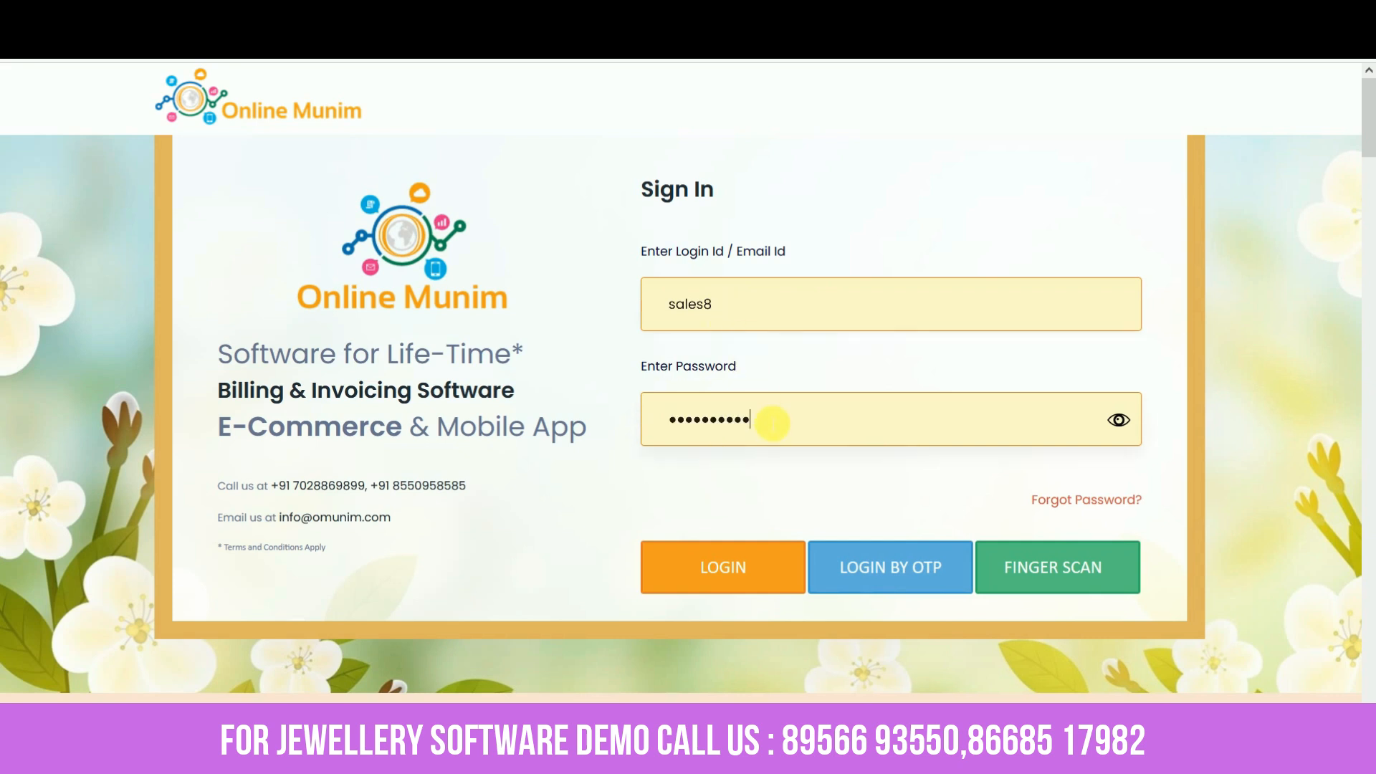
{"action": "left_click", "coordinate": [732, 574]}
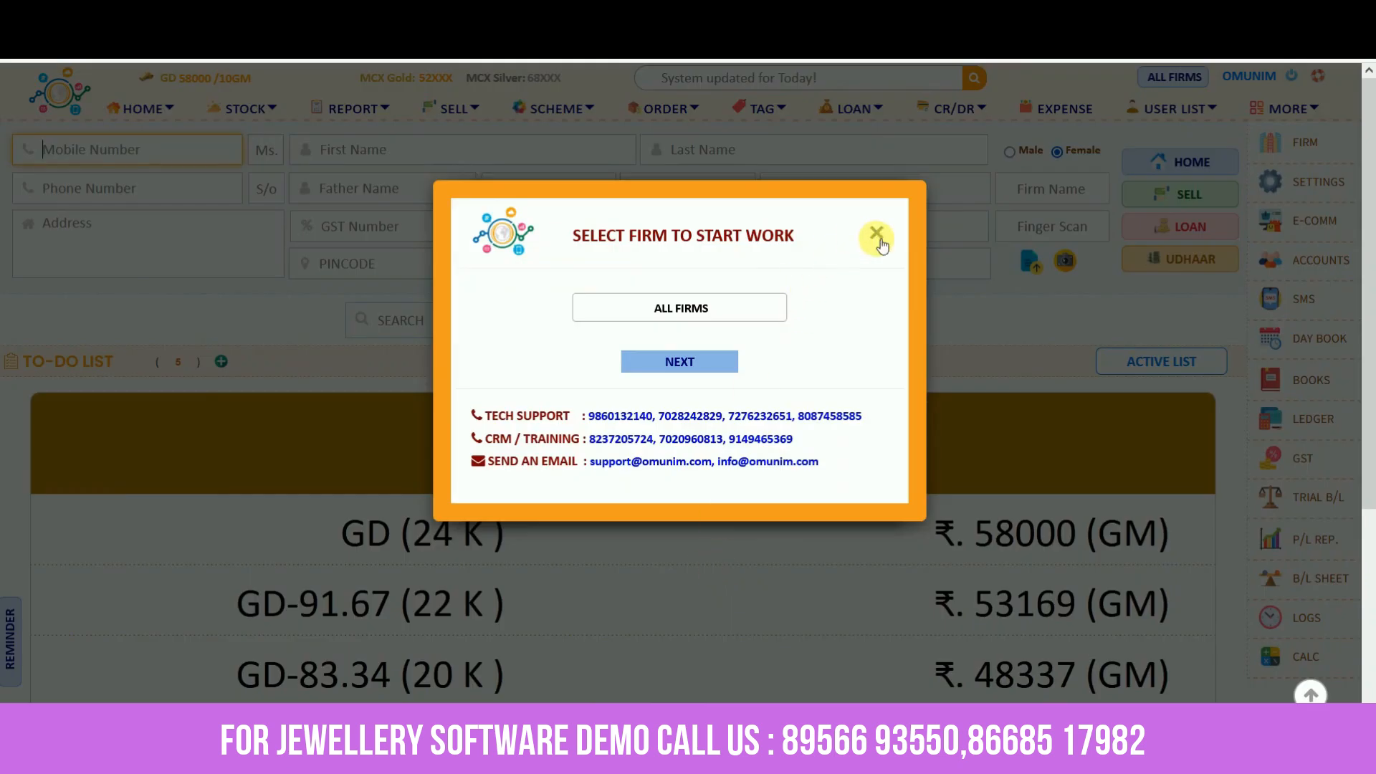
{"action": "left_click", "coordinate": [875, 238]}
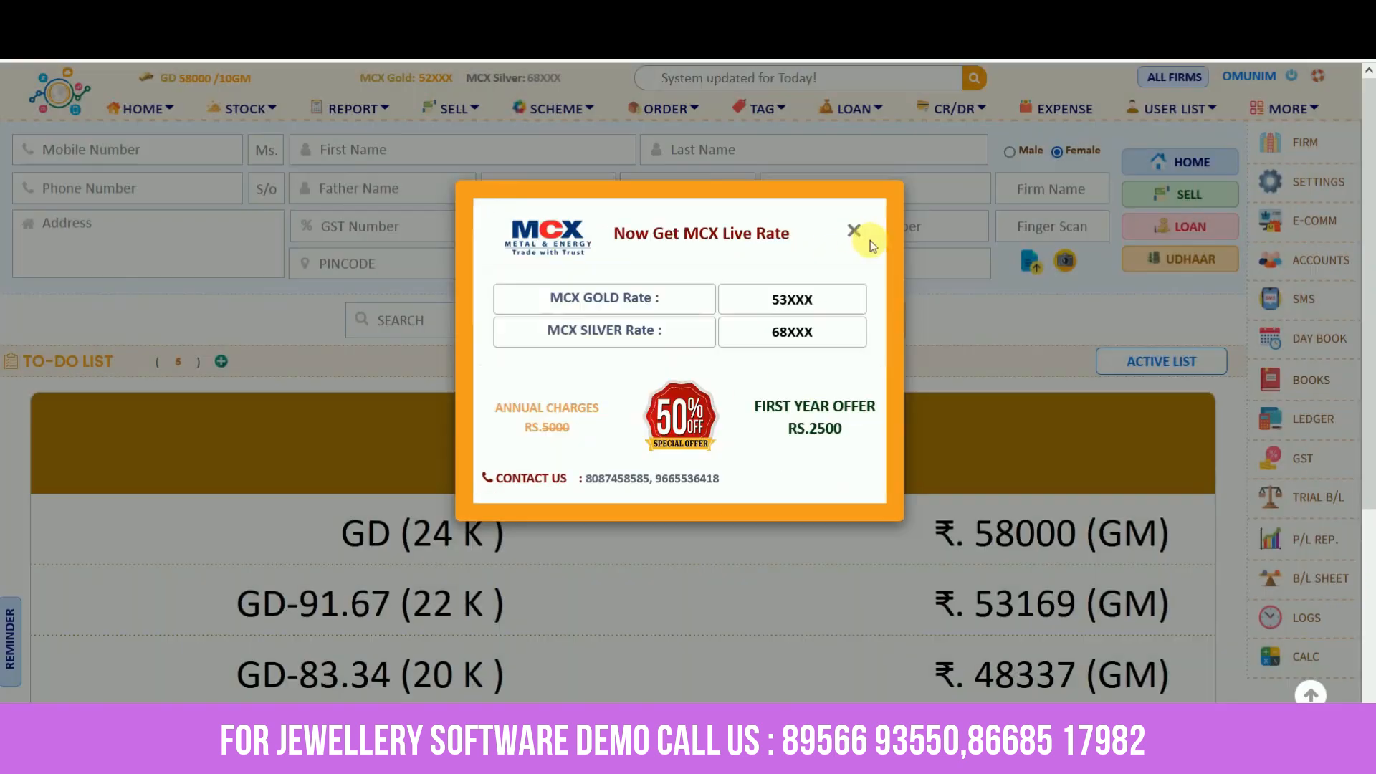
Close the MCX live-rate offer and search customers by first name 'Vrusha'
{"action": "left_click", "coordinate": [870, 243]}
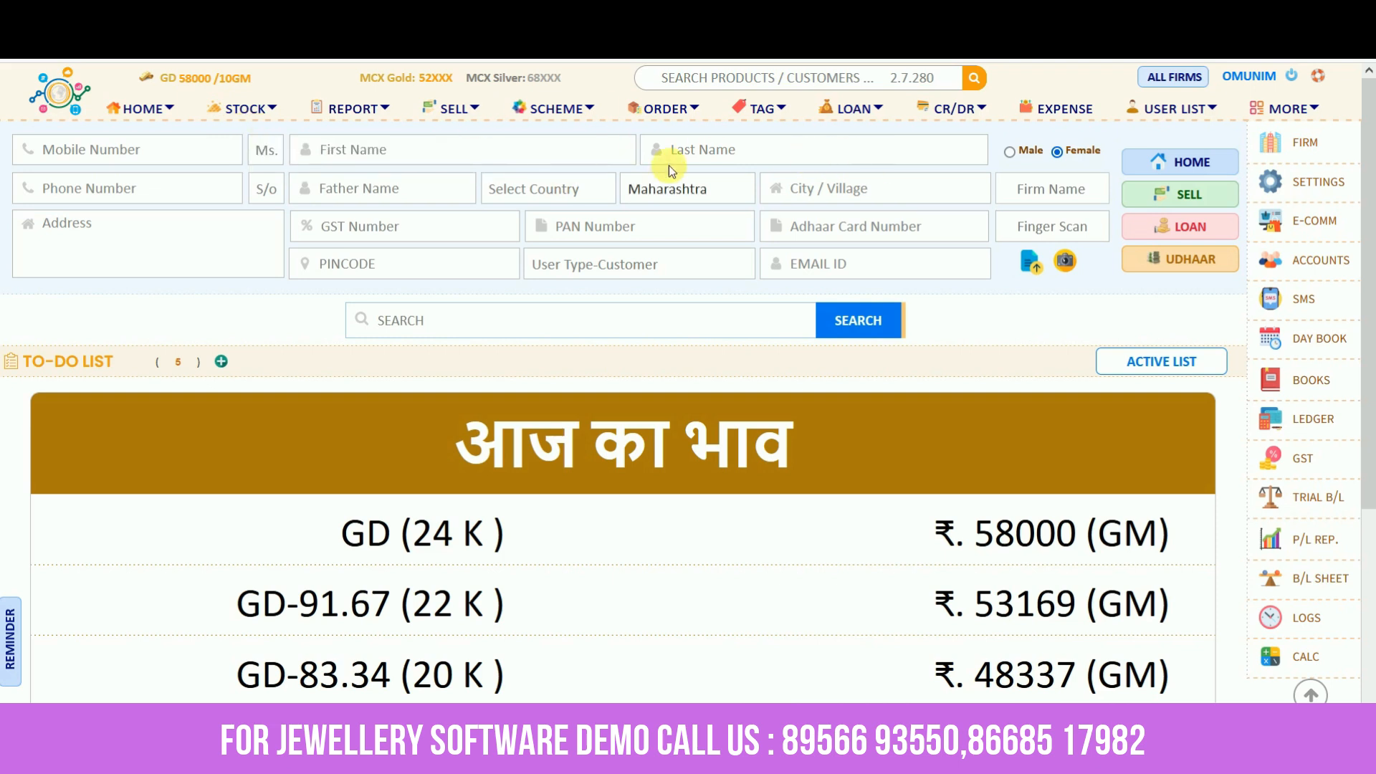
{"action": "left_click", "coordinate": [430, 150]}
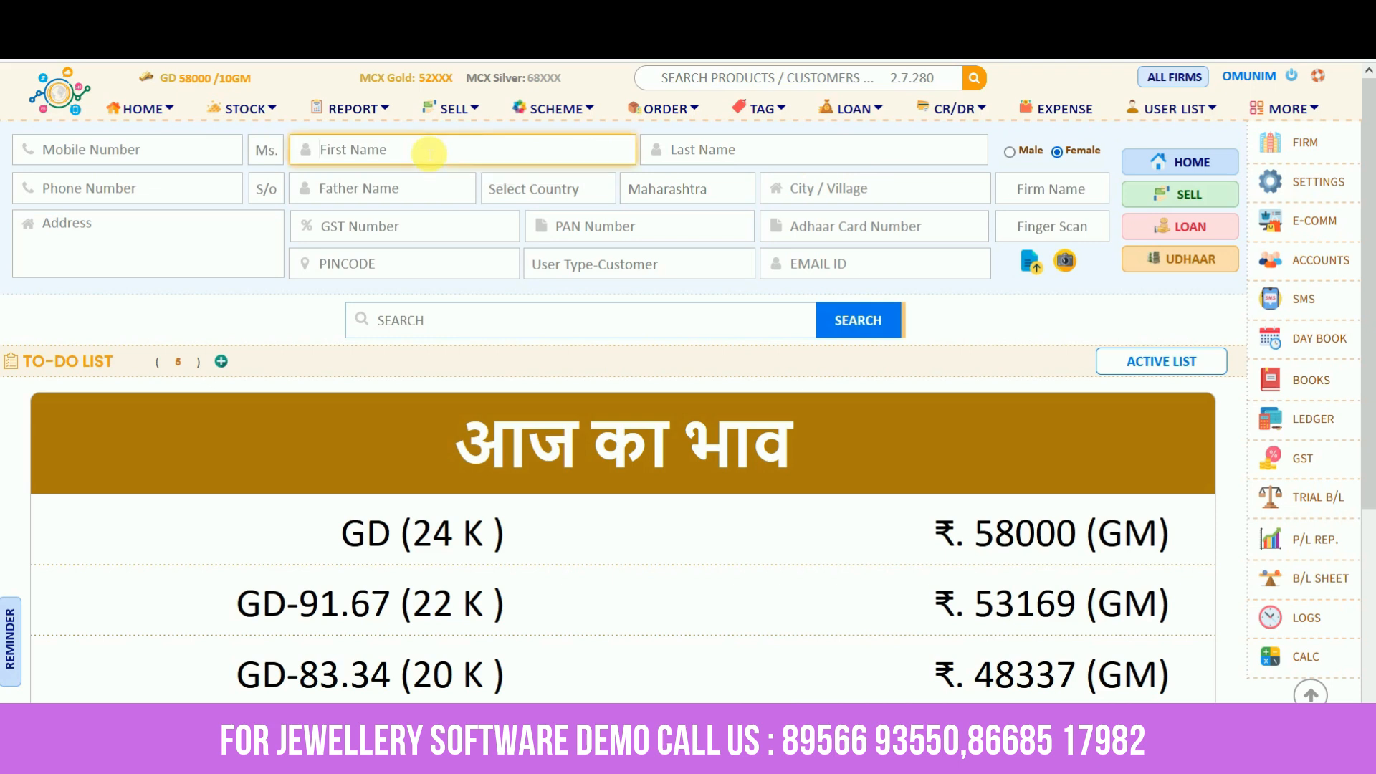
{"action": "left_click", "coordinate": [688, 152]}
{"action": "left_click", "coordinate": [184, 192]}
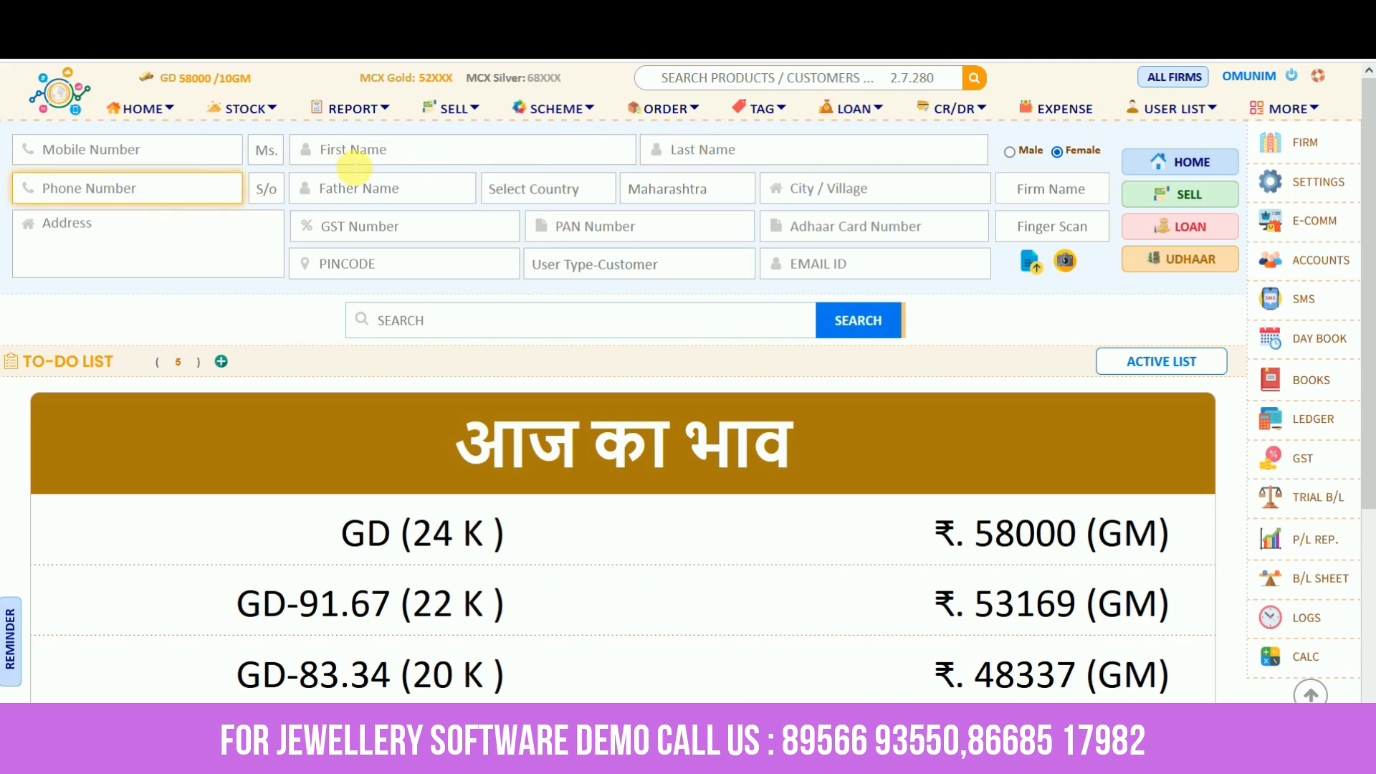
{"action": "left_click", "coordinate": [369, 155]}
{"action": "left_click", "coordinate": [697, 149]}
{"action": "left_click", "coordinate": [391, 149]}
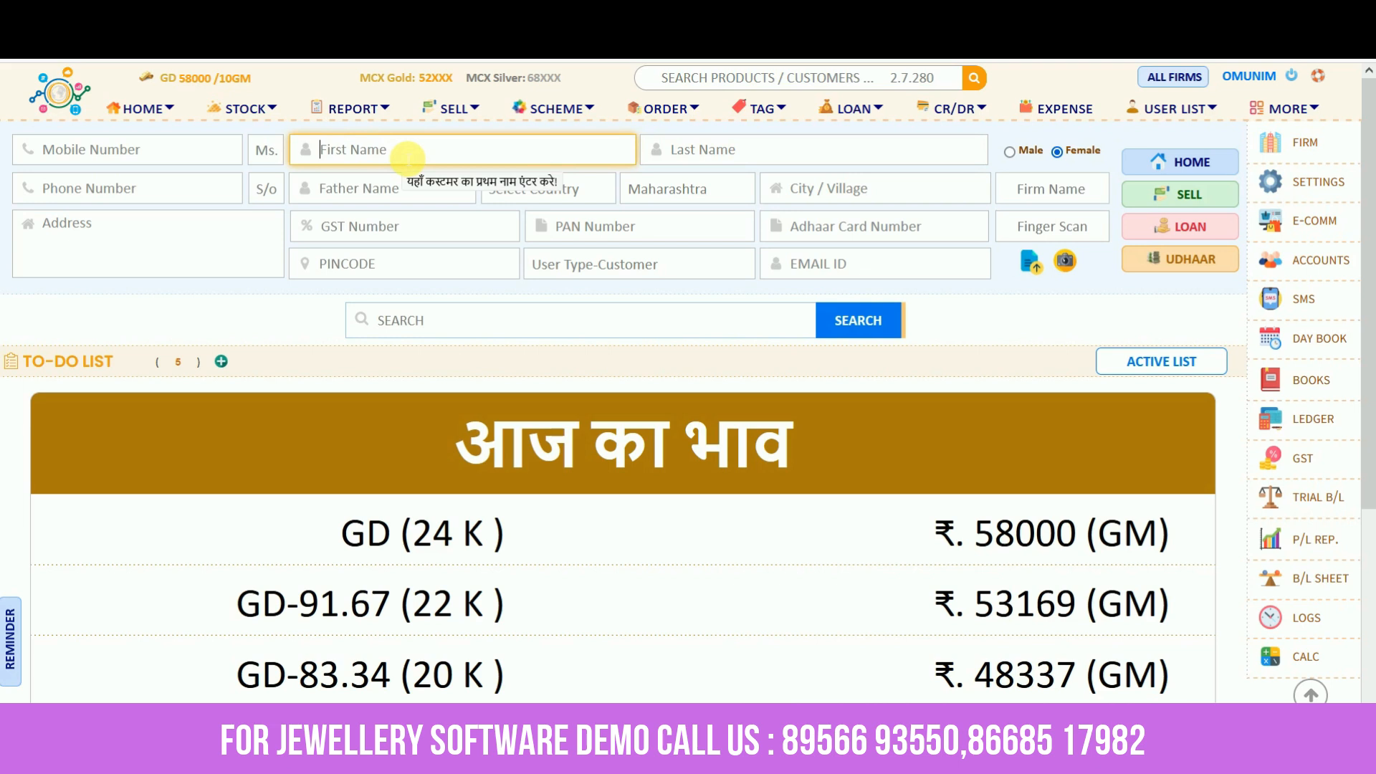
{"action": "type", "text": "V"}
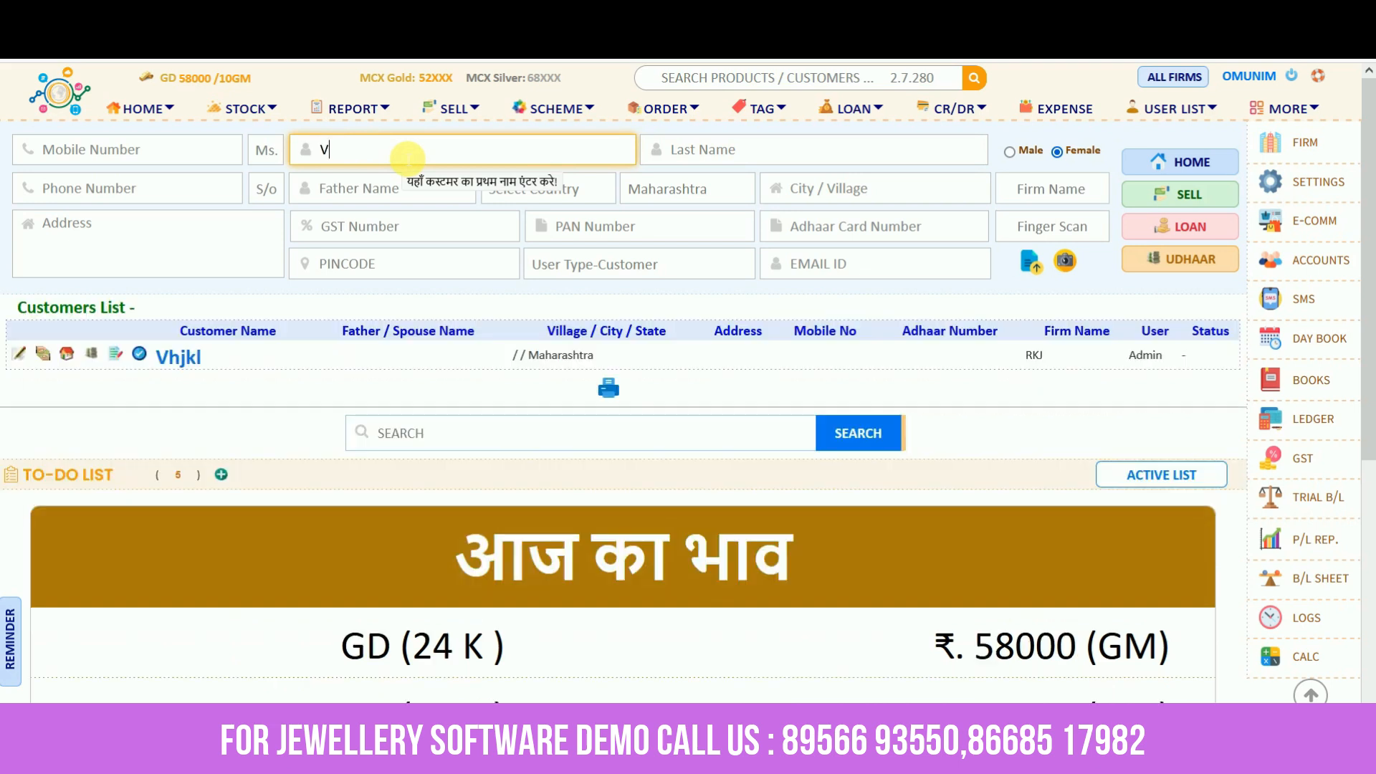
{"action": "type", "text": "rushali"}
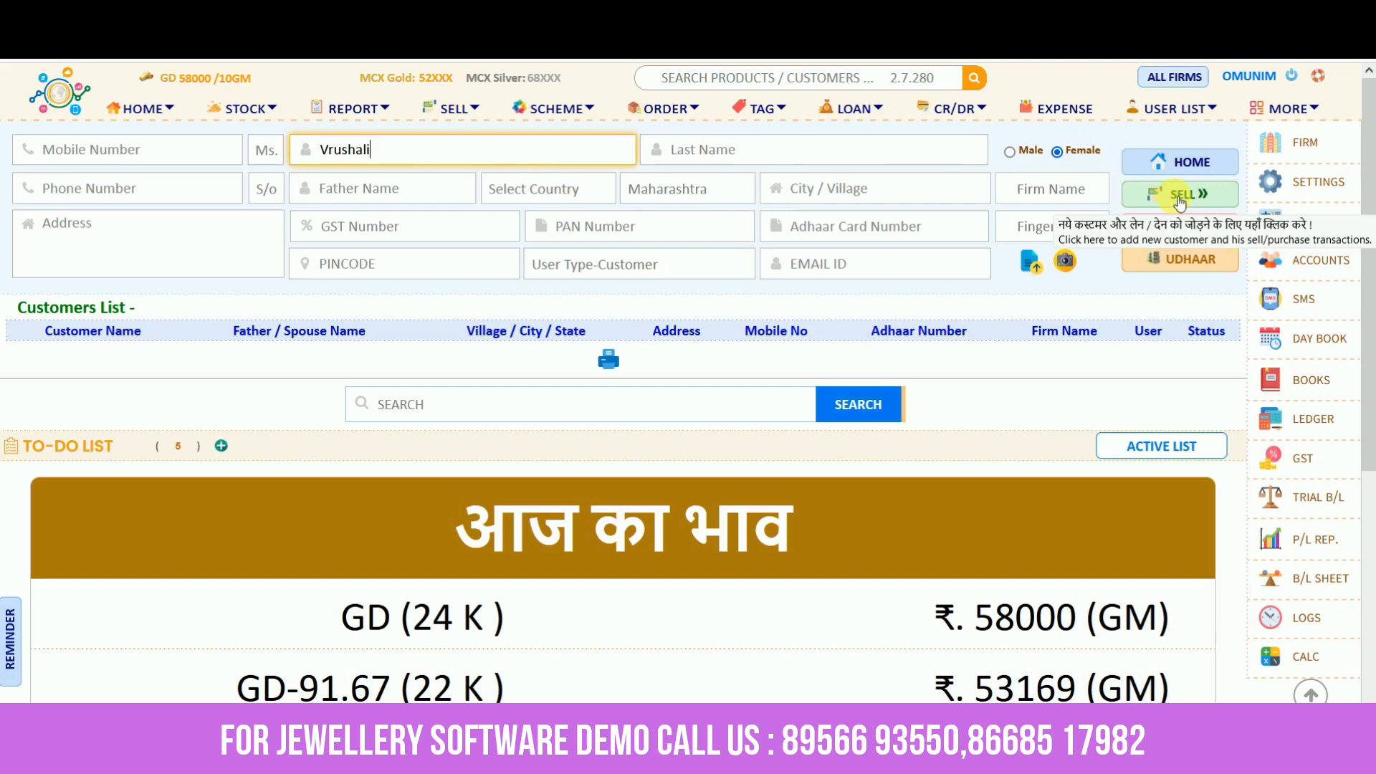
Clear 'Vrusha', try first name 'Nitin', and delete it too
{"action": "key", "text": "ctrl+a"}
{"action": "key", "text": "BackSpace"}
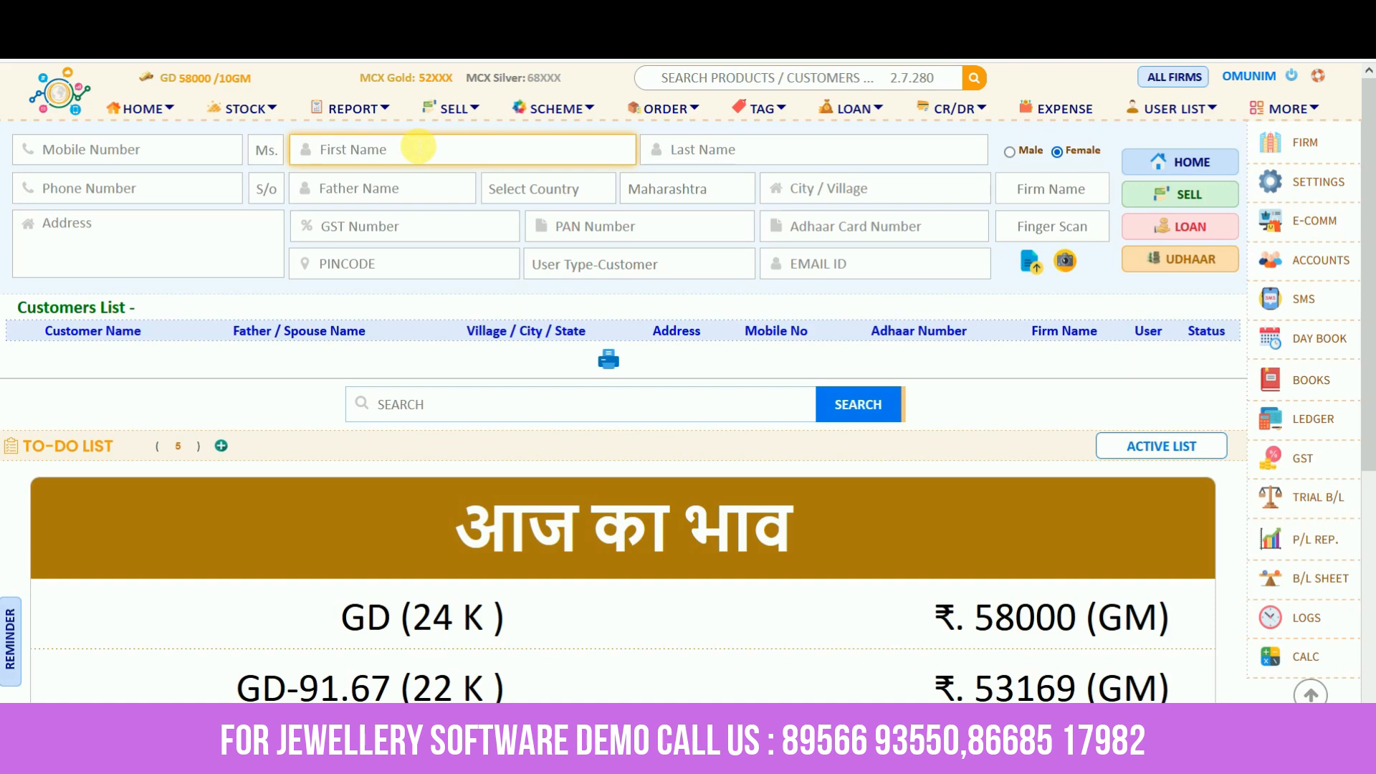
{"action": "type", "text": "Nitin"}
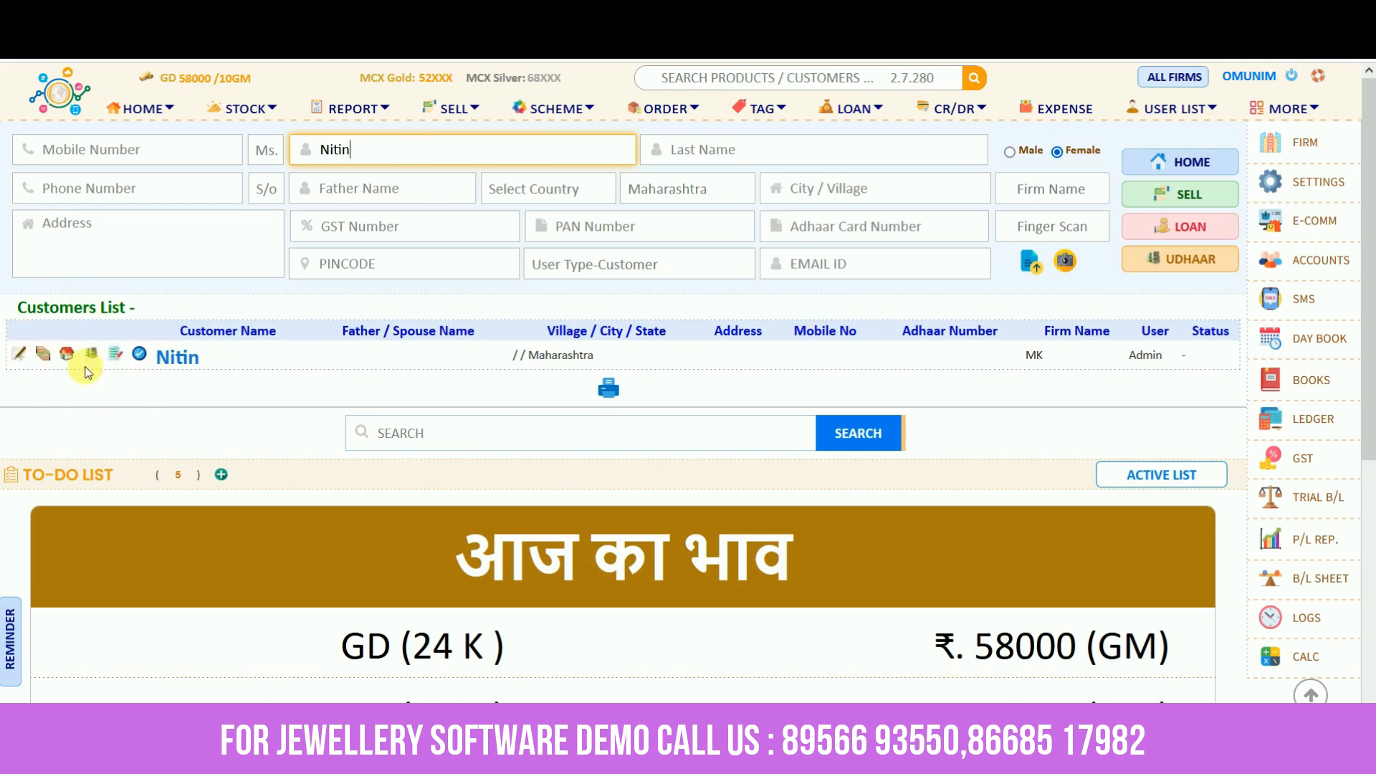
{"action": "double_click", "coordinate": [374, 154]}
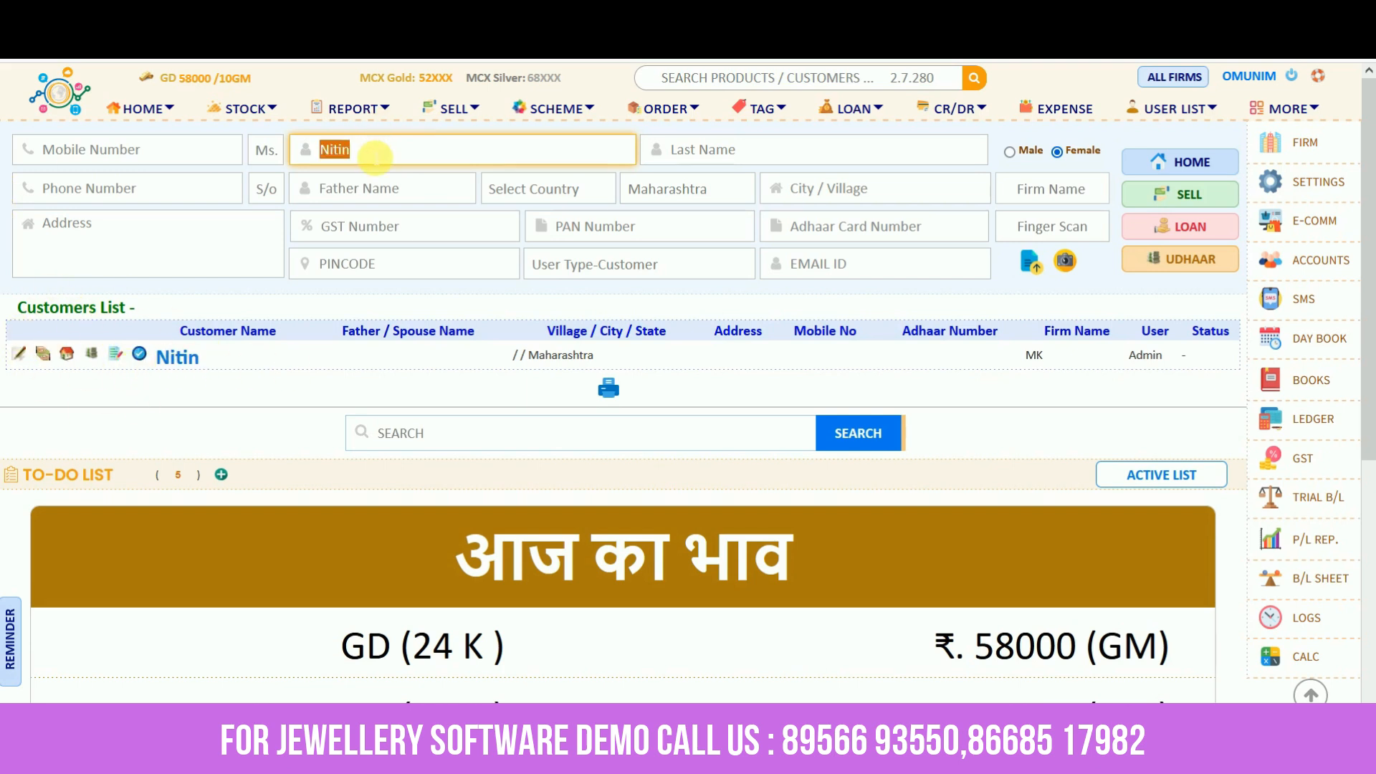
{"action": "key", "text": "BackSpace"}
Leave the customer search fields empty and go to the firm details page
{"action": "left_click", "coordinate": [787, 159]}
{"action": "left_click", "coordinate": [179, 188]}
{"action": "left_click", "coordinate": [162, 156]}
{"action": "left_click", "coordinate": [314, 155]}
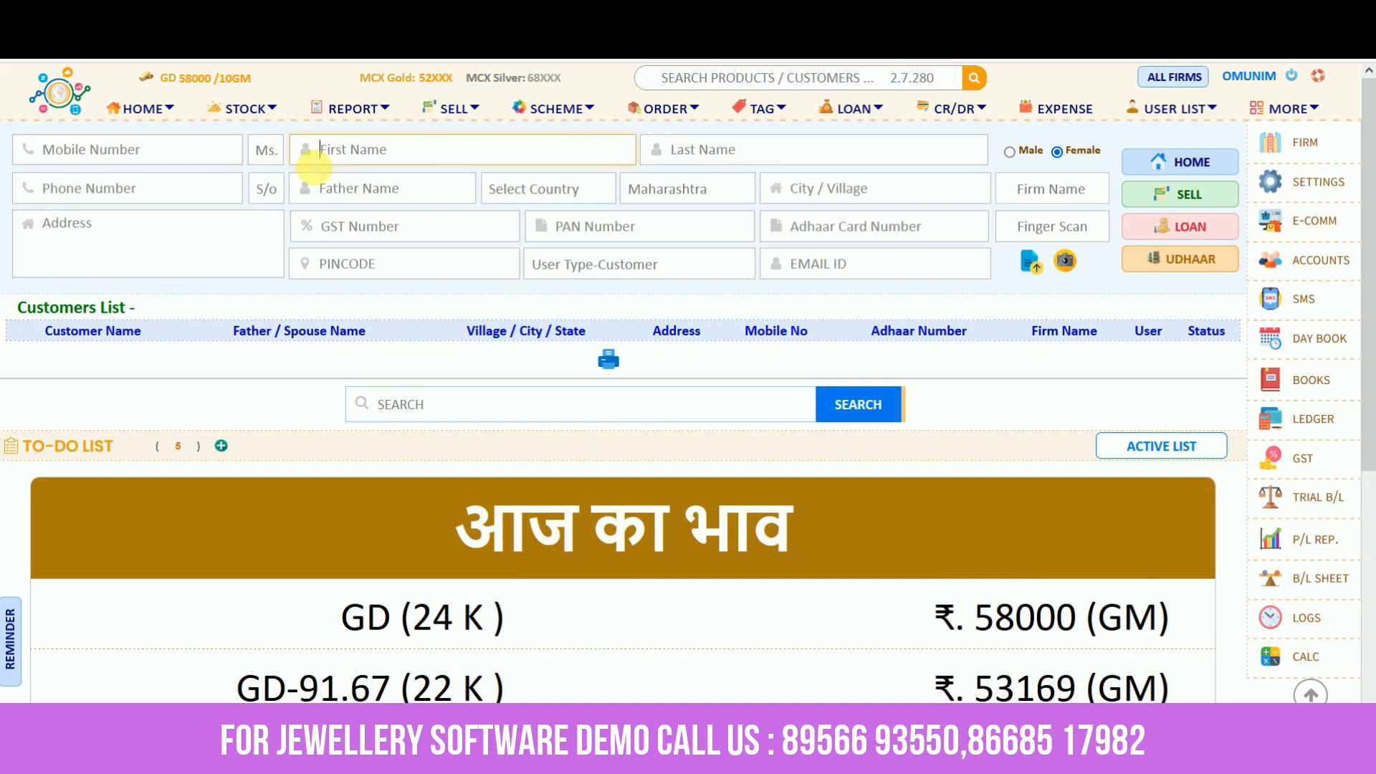
{"action": "left_click", "coordinate": [694, 149]}
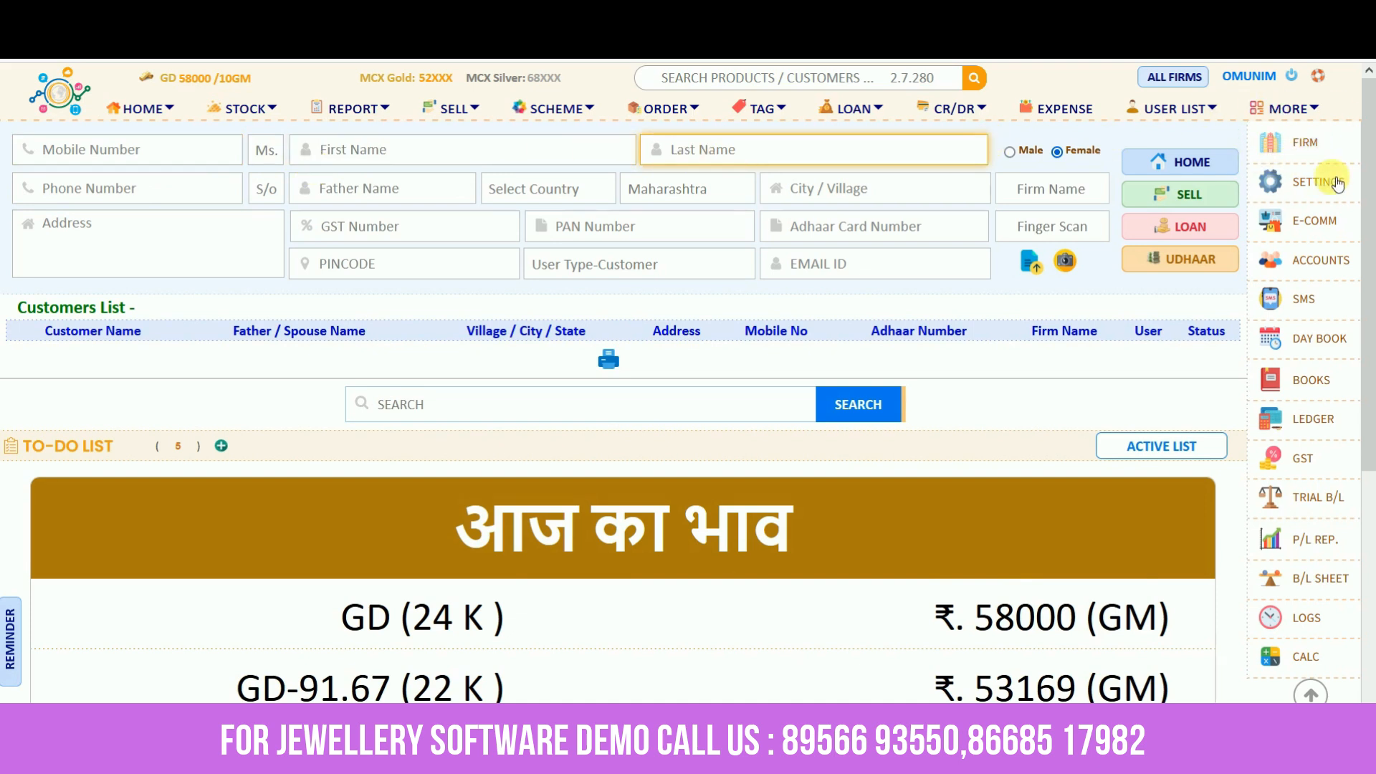
{"action": "left_click", "coordinate": [1280, 159]}
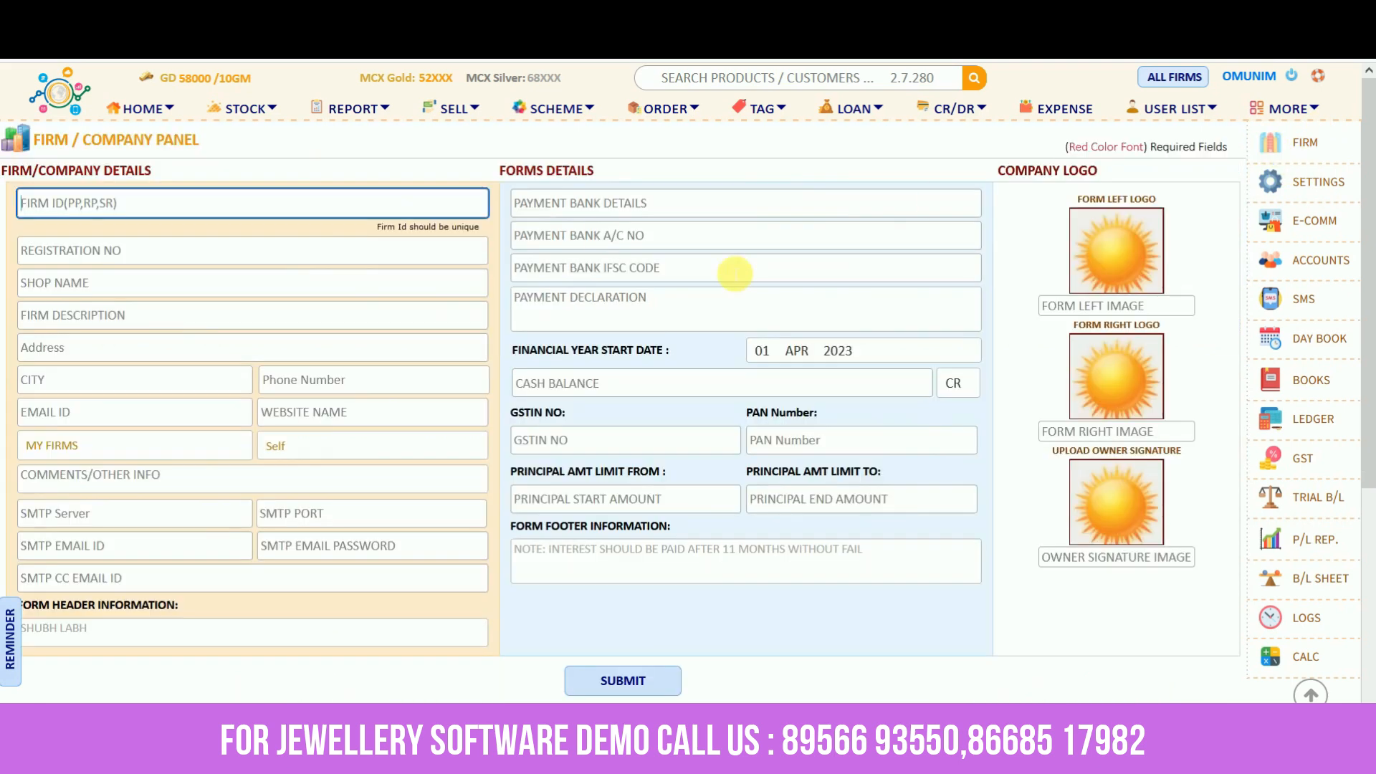
Review the firm's saved details, from Firm ID through the bank IFSC code
{"action": "left_click_drag", "start_coordinate": [10, 172], "coordinate": [150, 170]}
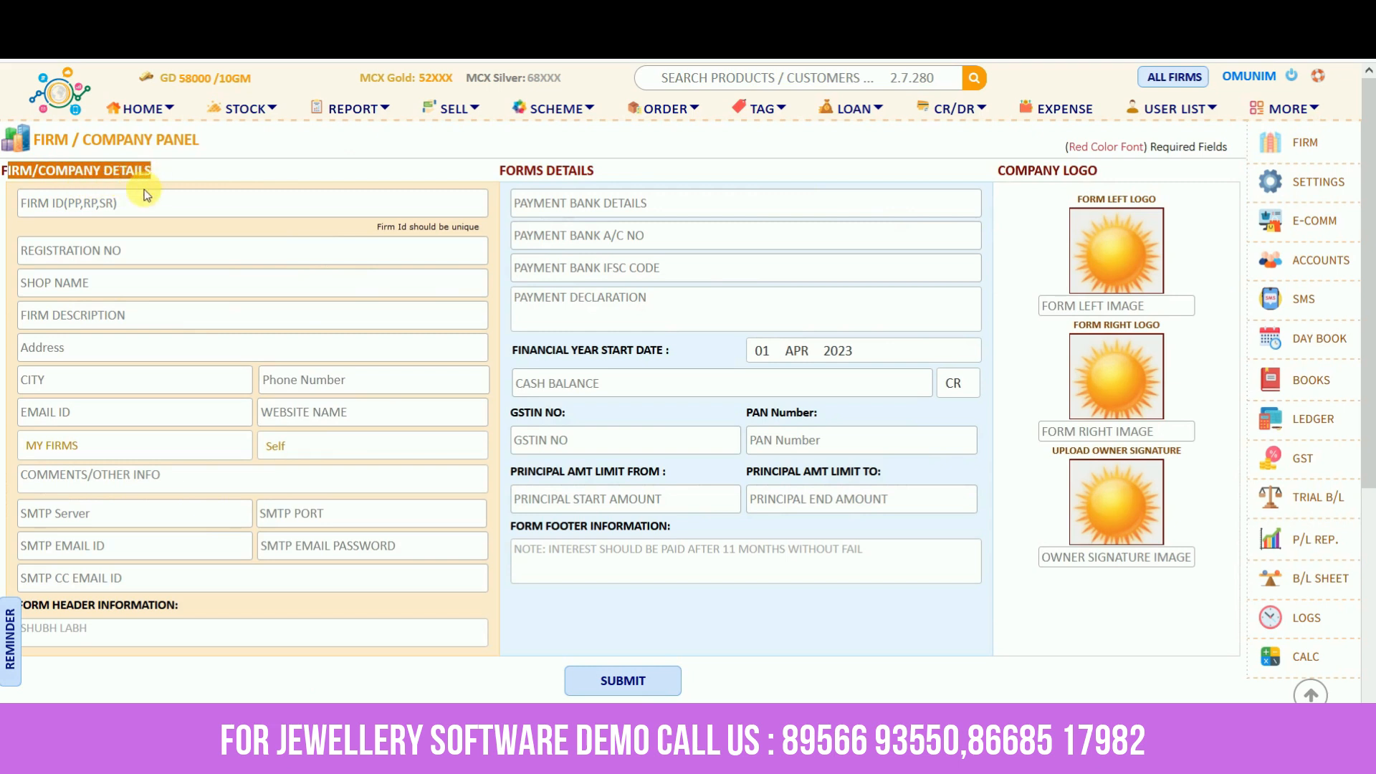
{"action": "left_click", "coordinate": [136, 208]}
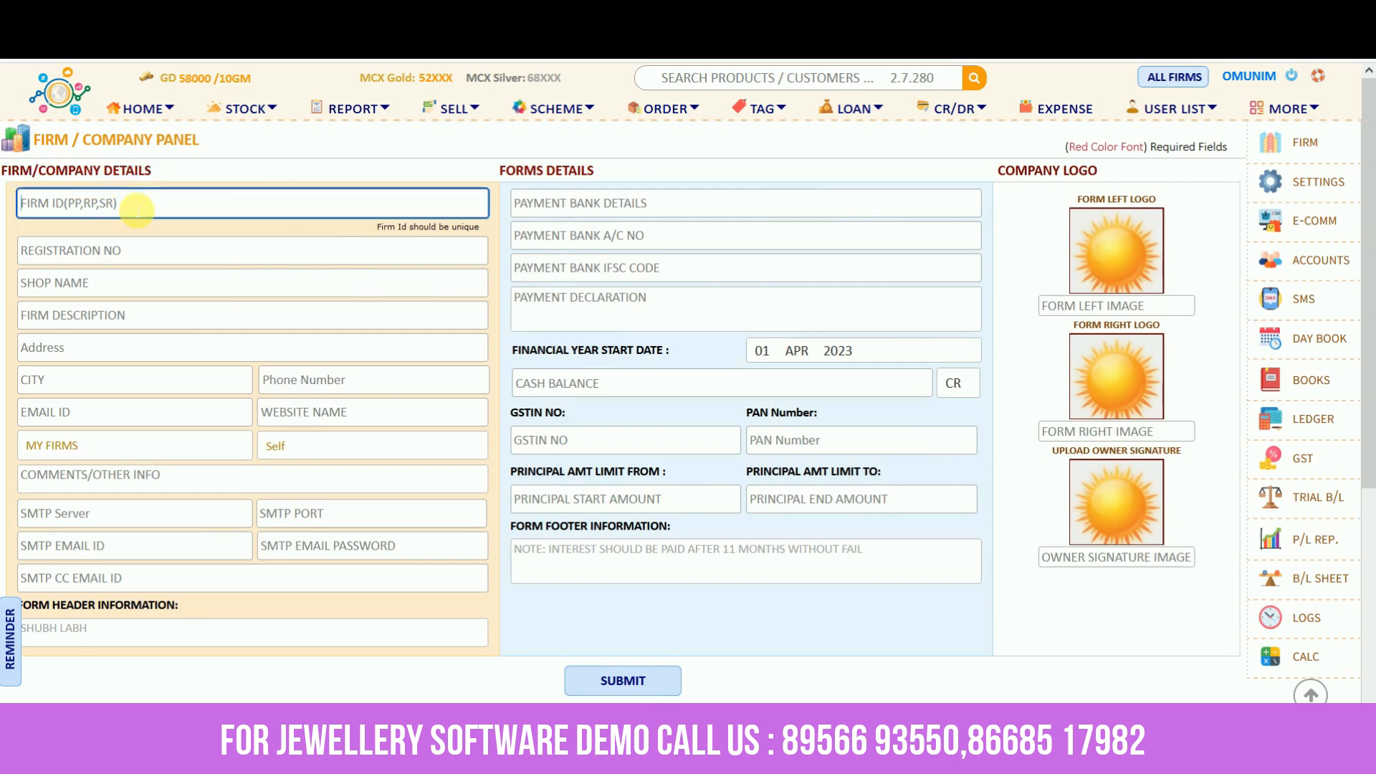
{"action": "left_click", "coordinate": [119, 251]}
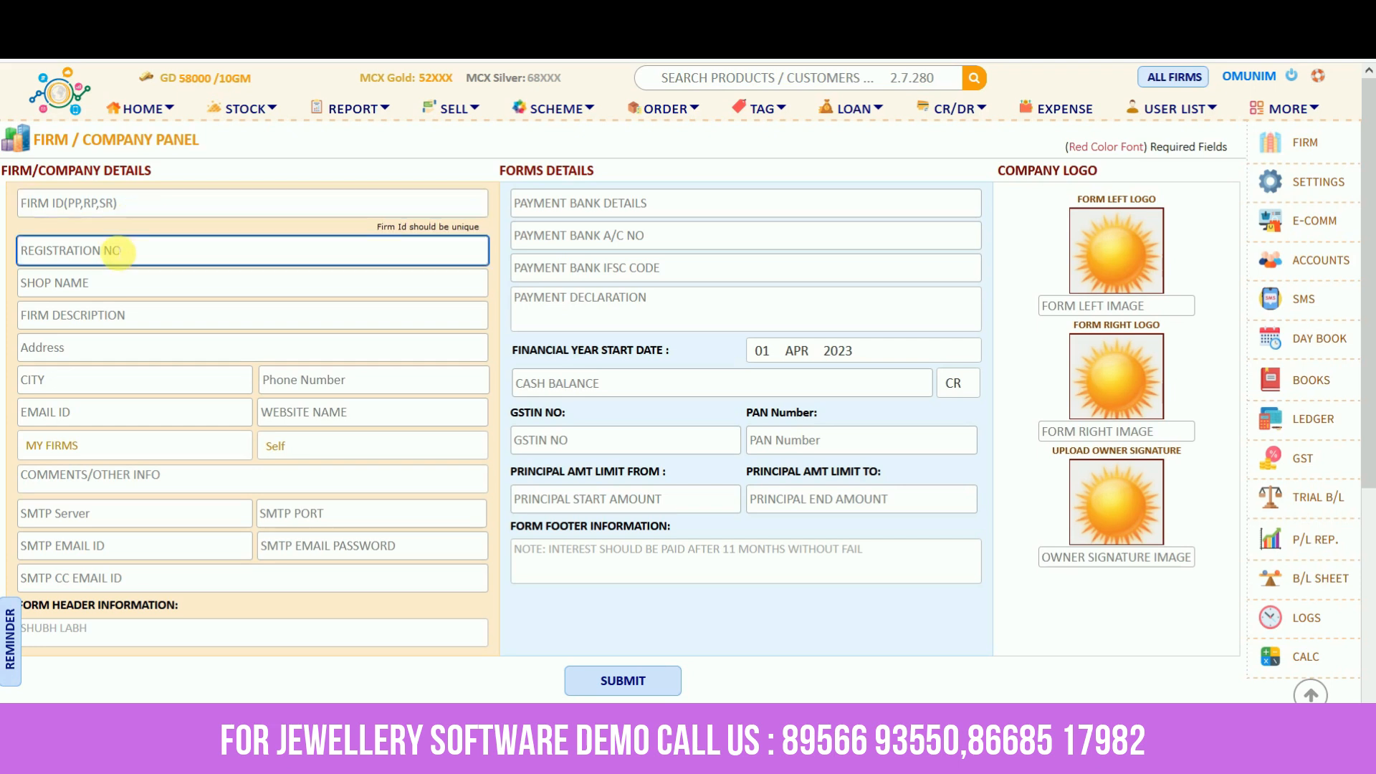
{"action": "left_click", "coordinate": [101, 281]}
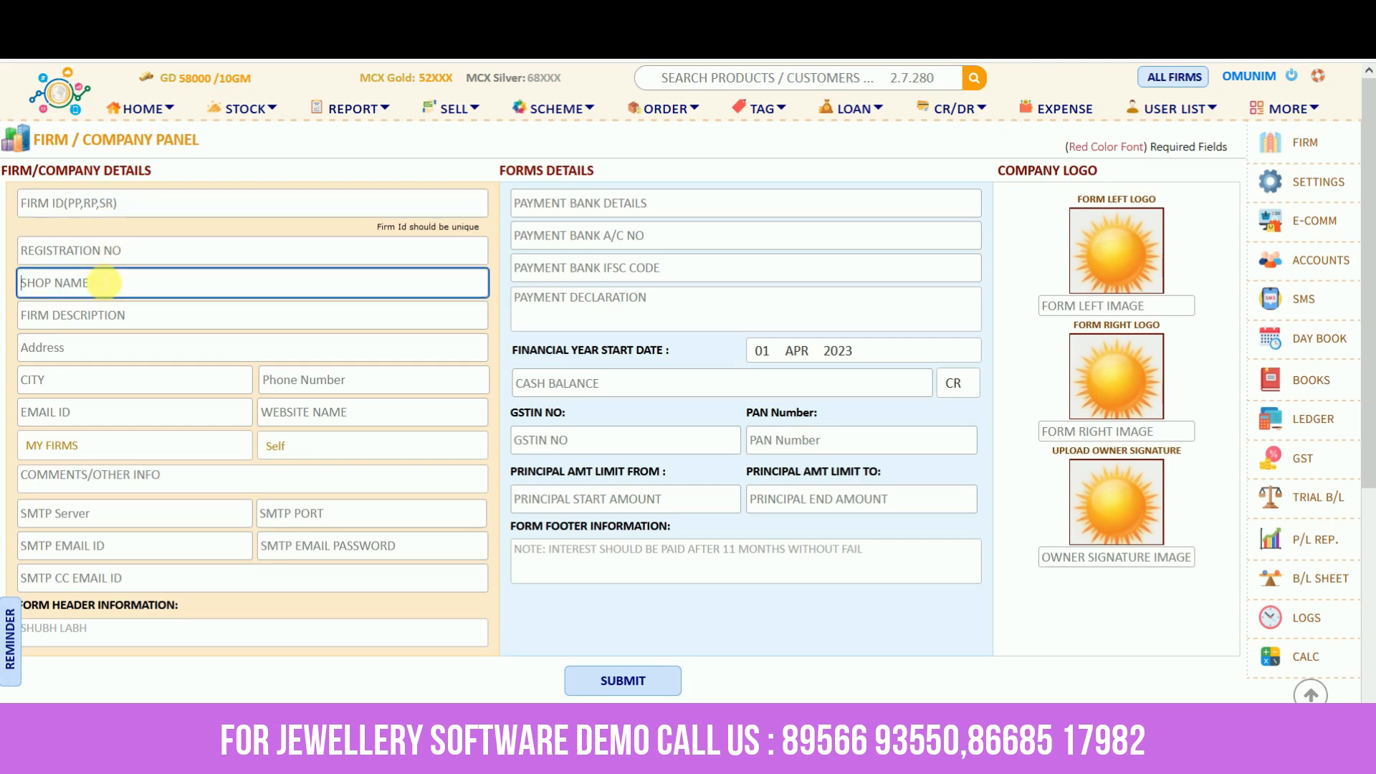
{"action": "left_click", "coordinate": [94, 315]}
{"action": "left_click", "coordinate": [83, 345]}
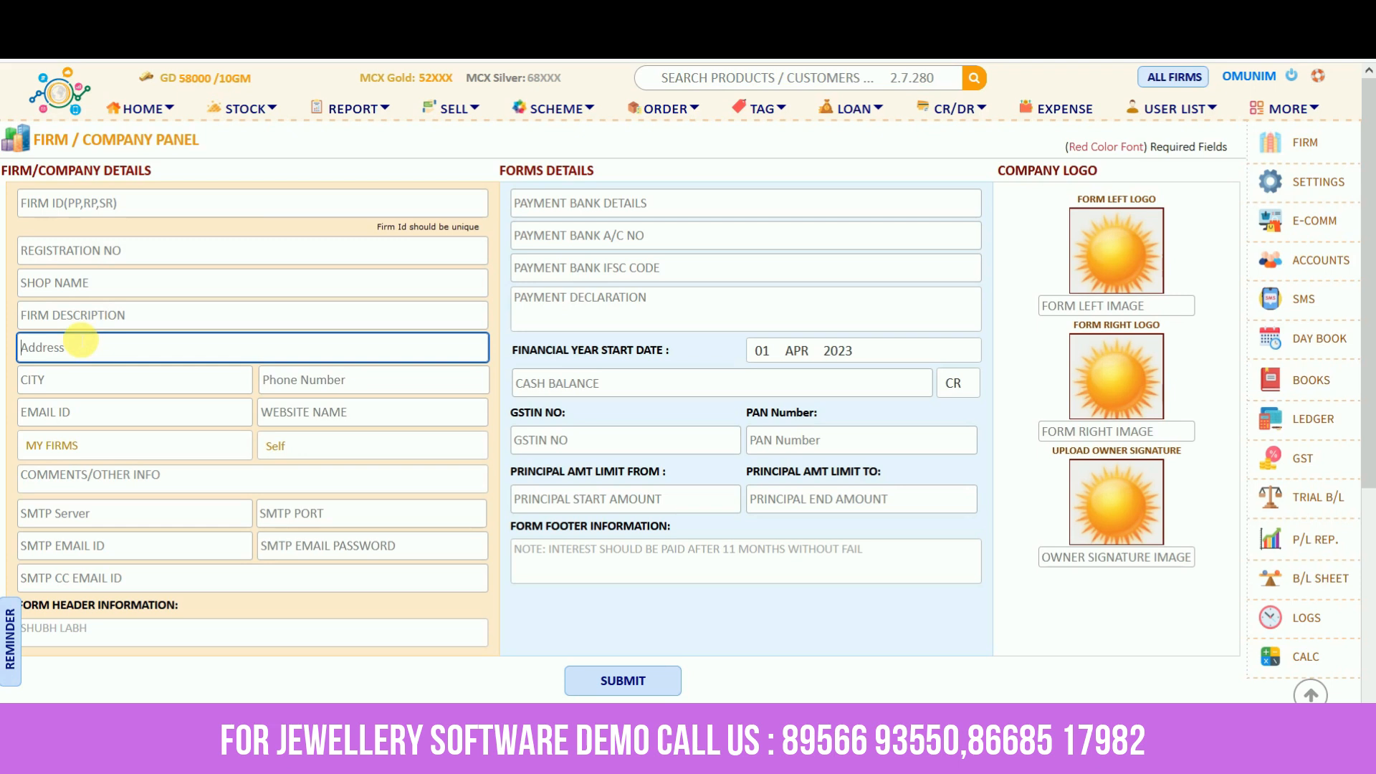
{"action": "left_click", "coordinate": [575, 211]}
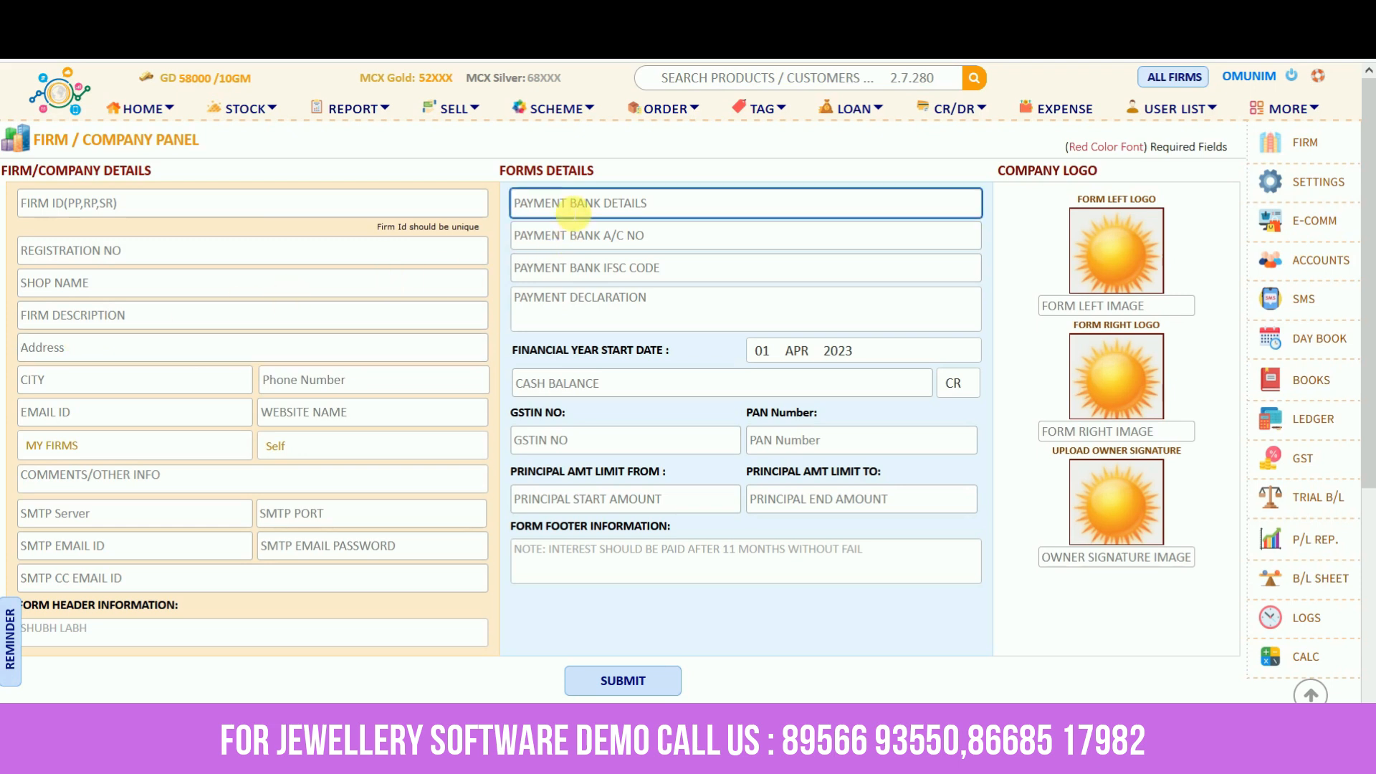
{"action": "left_click", "coordinate": [576, 235]}
{"action": "left_click", "coordinate": [575, 267]}
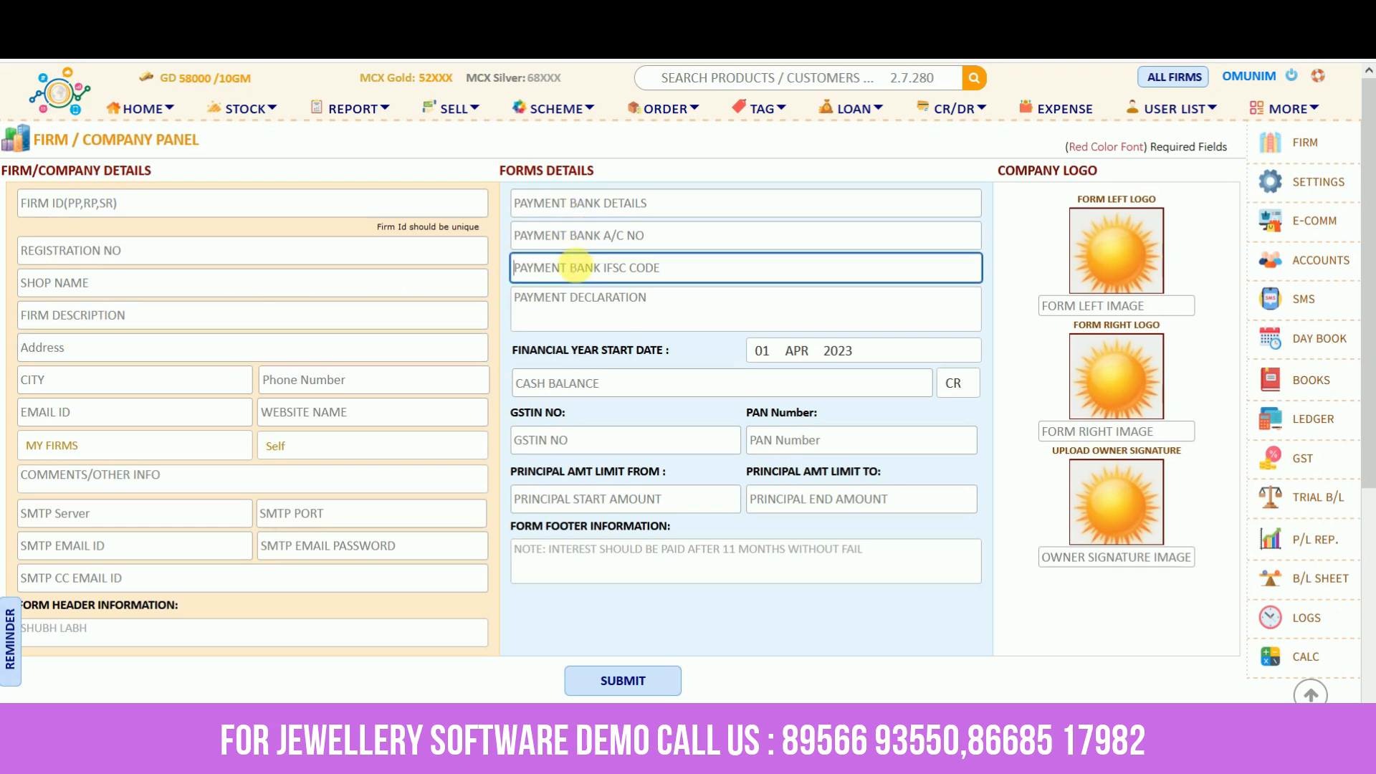
Cancel the left-logo upload and load firm MK's details from My Firms
{"action": "left_click", "coordinate": [1102, 251]}
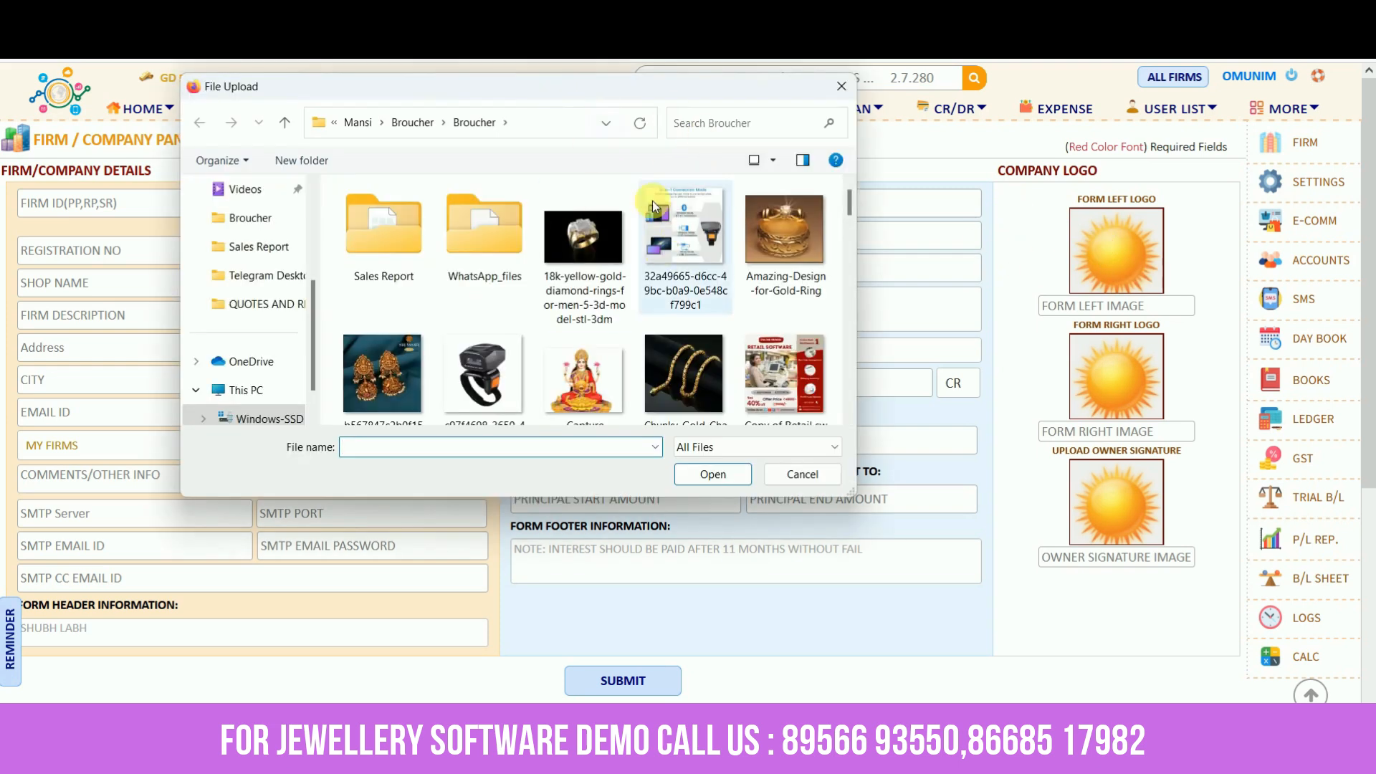
{"action": "left_click", "coordinate": [842, 86]}
{"action": "scroll", "coordinate": [463, 552], "scroll_direction": "down", "scroll_amount": 3}
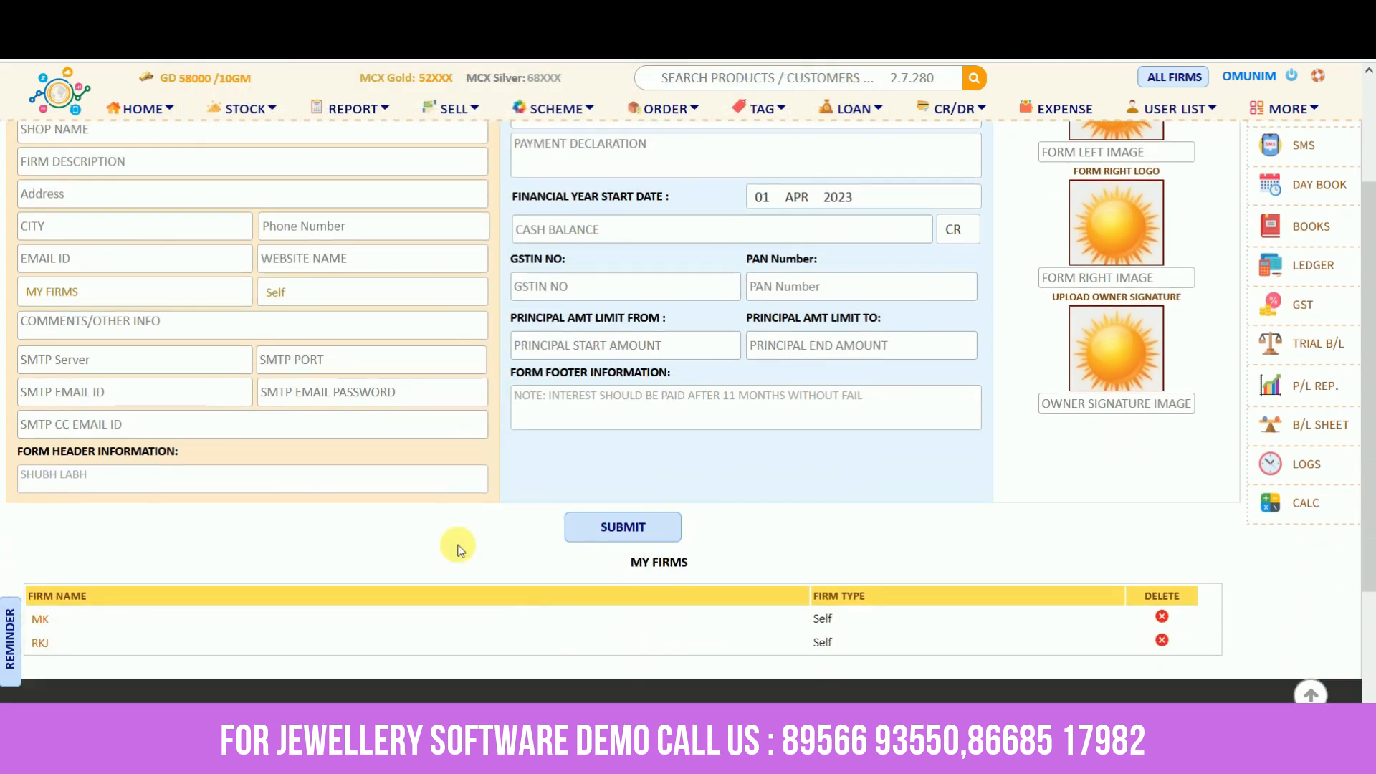
{"action": "left_click", "coordinate": [42, 622]}
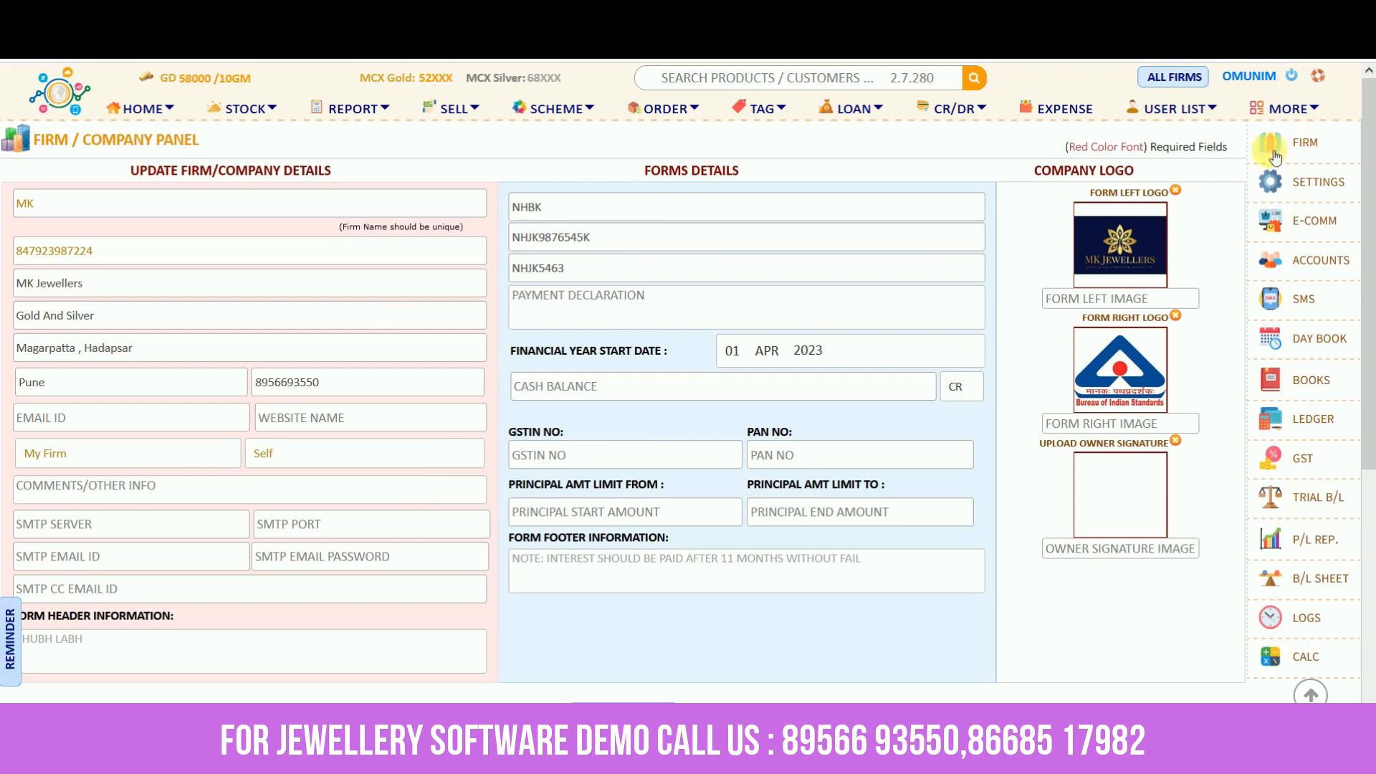
Choose MK as the working firm from the firms dropdown
{"action": "left_click", "coordinate": [1195, 83]}
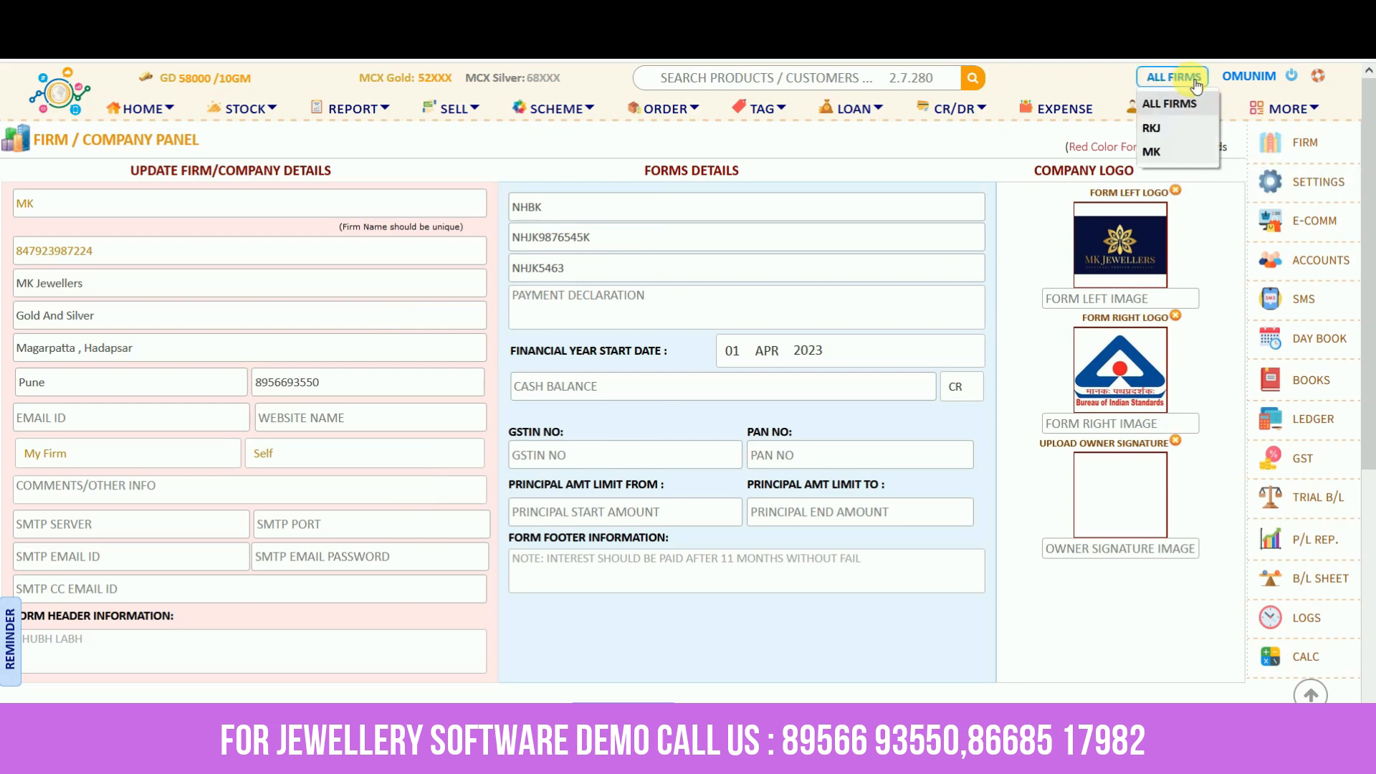
{"action": "left_click", "coordinate": [1177, 149]}
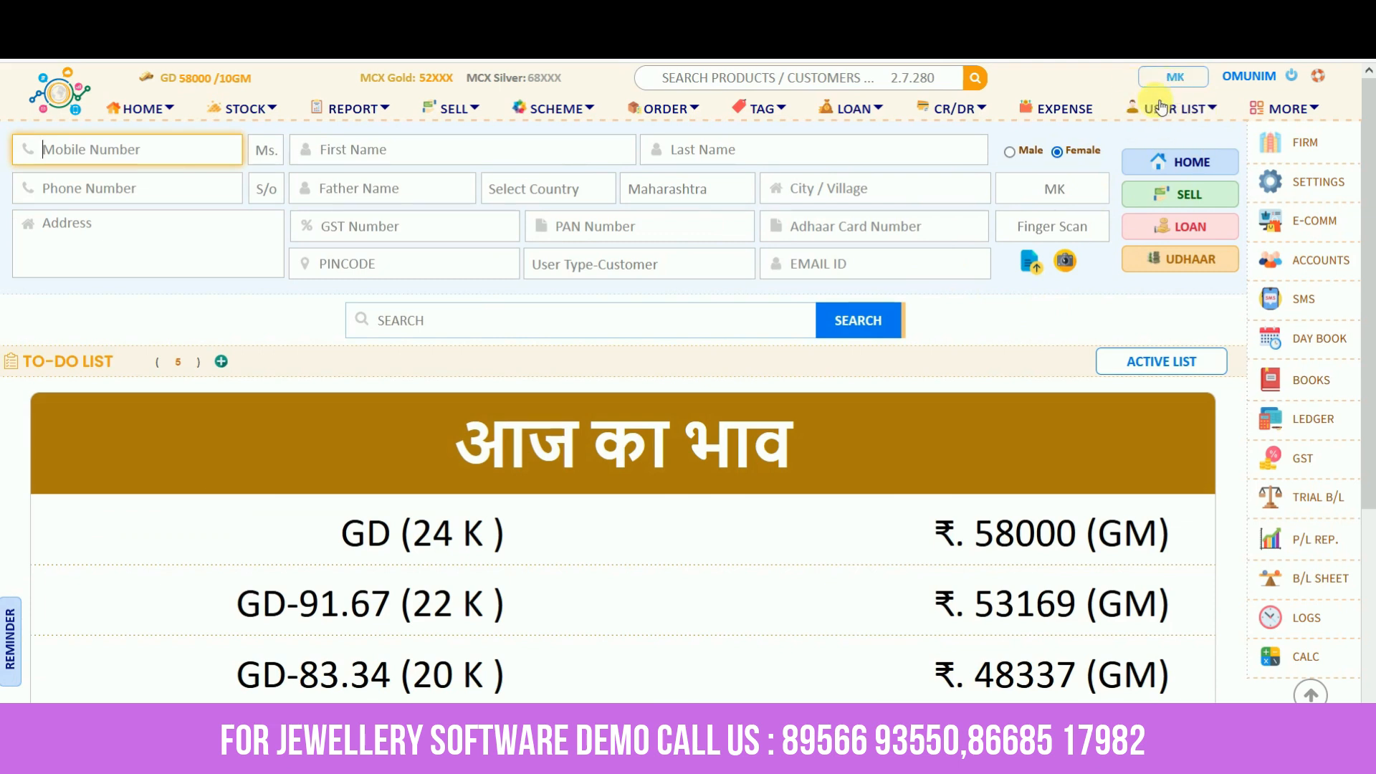
Open the Daily Rates panel and review the gold rates, including 53169 for GD-91.67
{"action": "left_click", "coordinate": [1304, 188]}
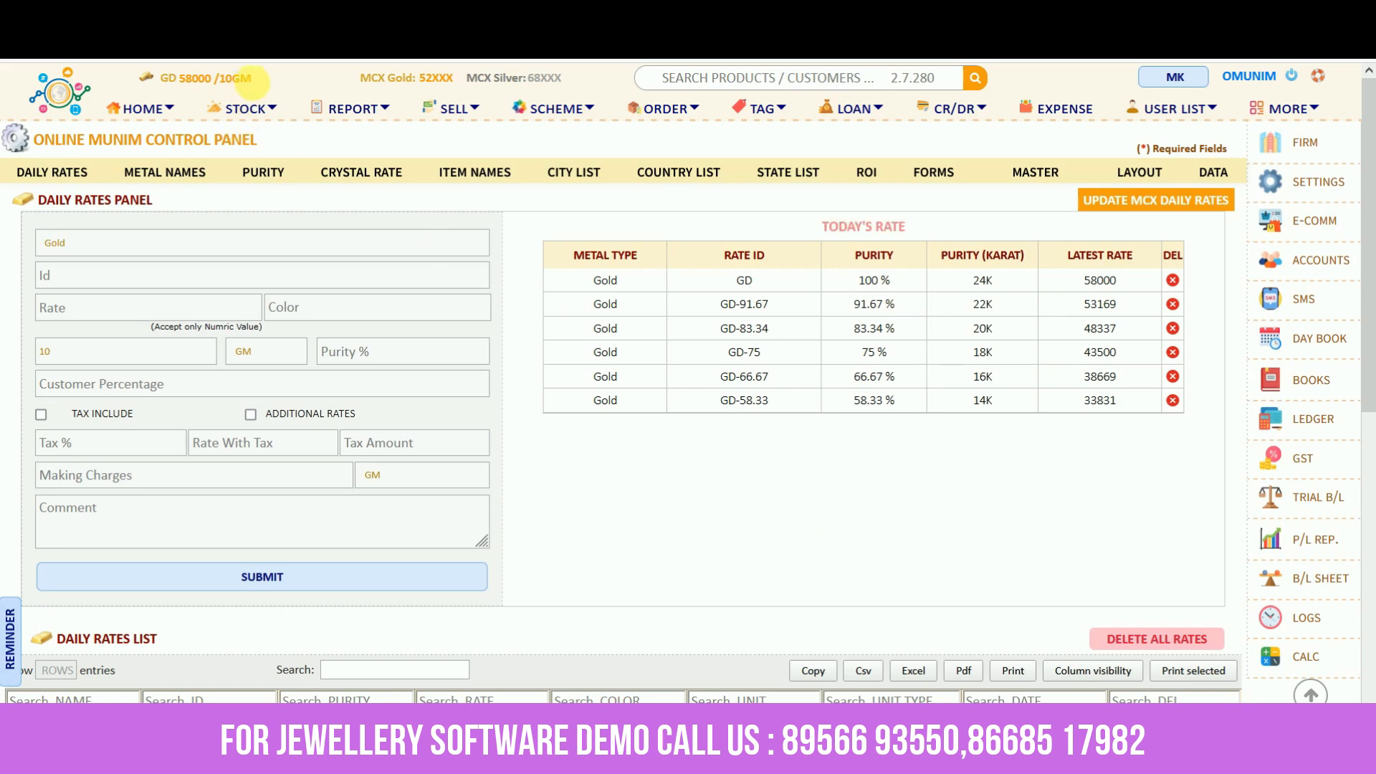
{"action": "left_click_drag", "start_coordinate": [256, 89], "coordinate": [159, 94]}
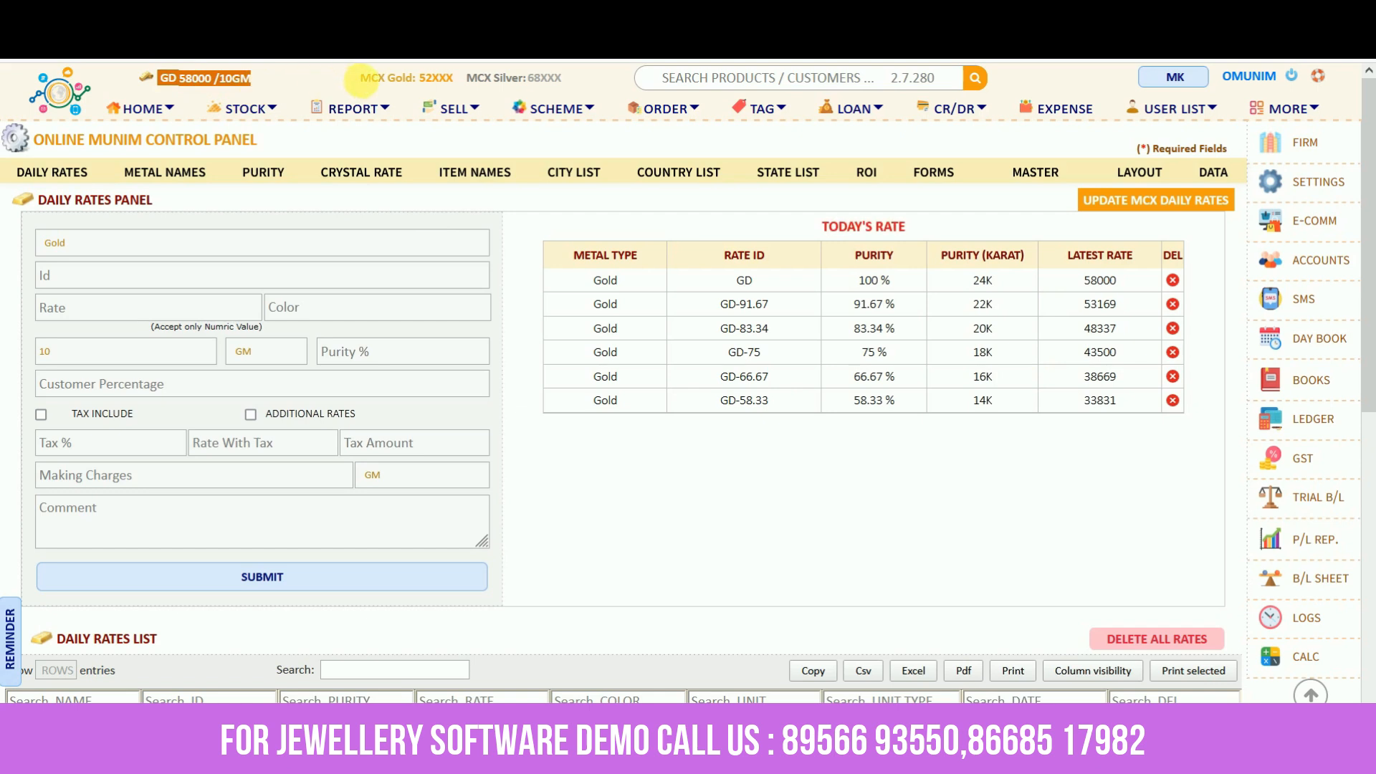
{"action": "left_click", "coordinate": [533, 216]}
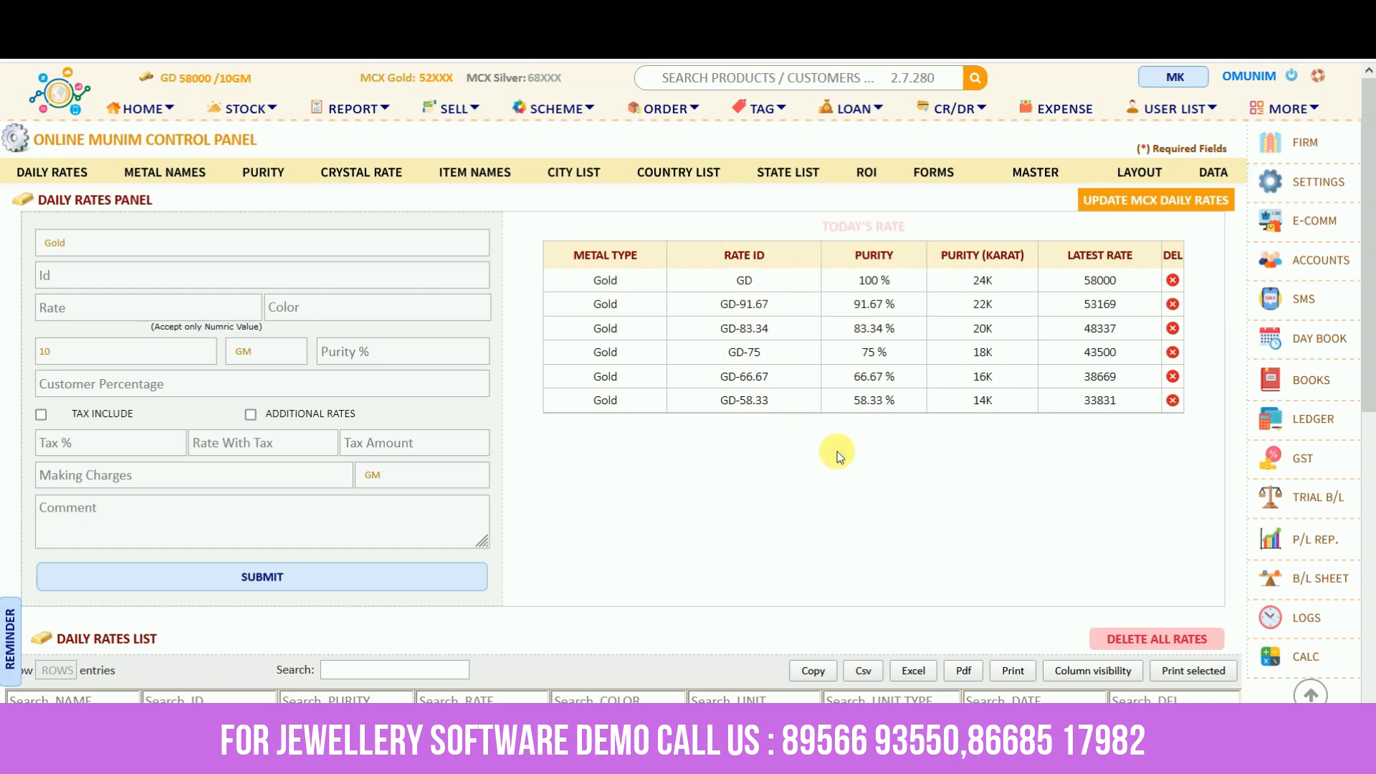
{"action": "scroll", "coordinate": [840, 456], "scroll_direction": "down", "scroll_amount": 5}
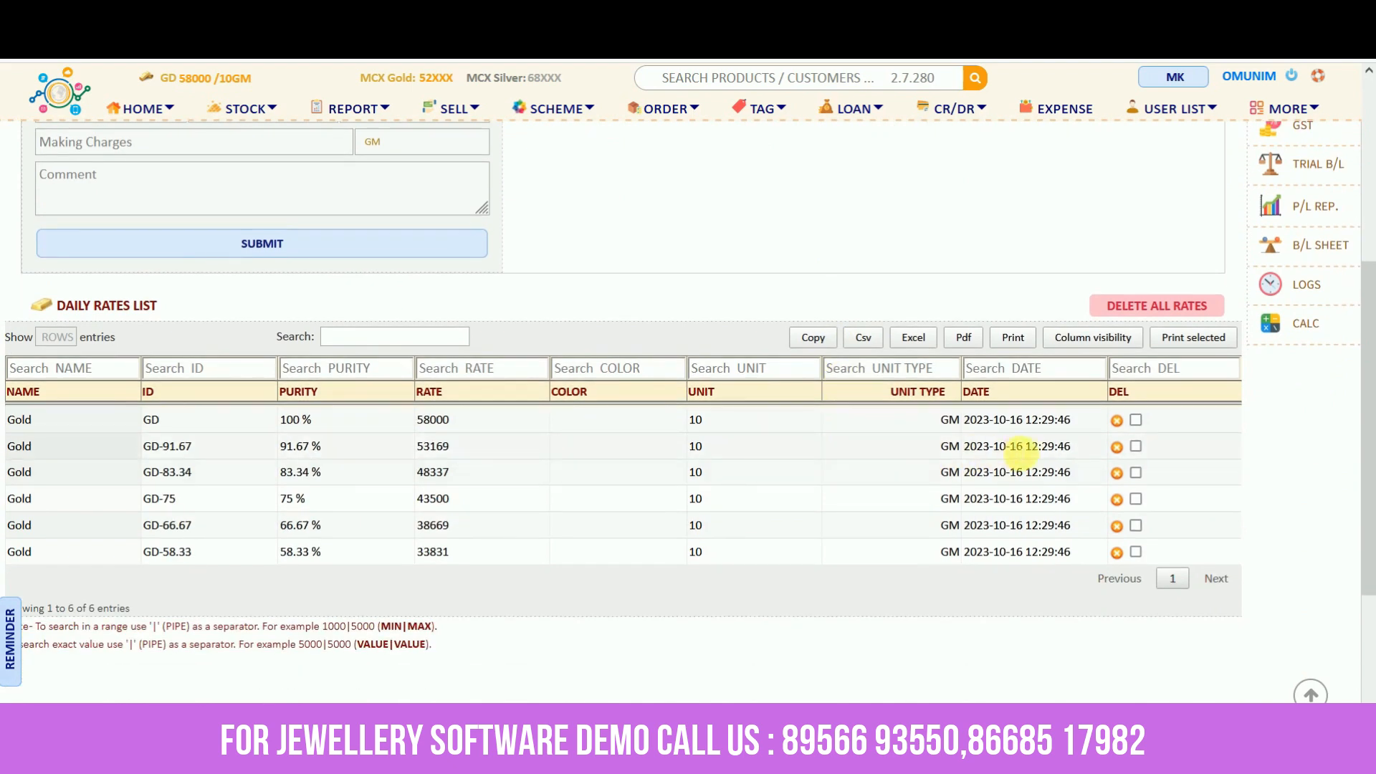
{"action": "left_click_drag", "start_coordinate": [1024, 450], "coordinate": [962, 448]}
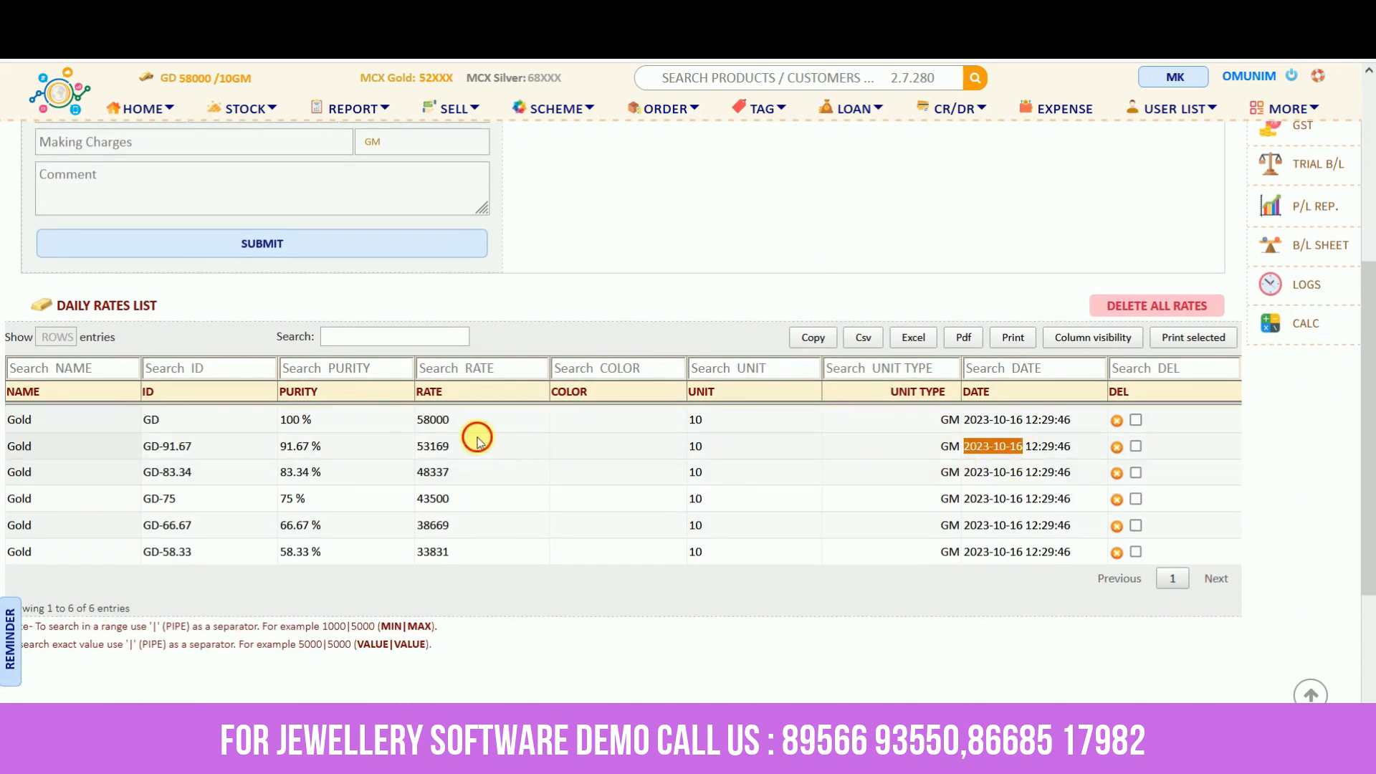
{"action": "left_click_drag", "start_coordinate": [478, 439], "coordinate": [415, 446]}
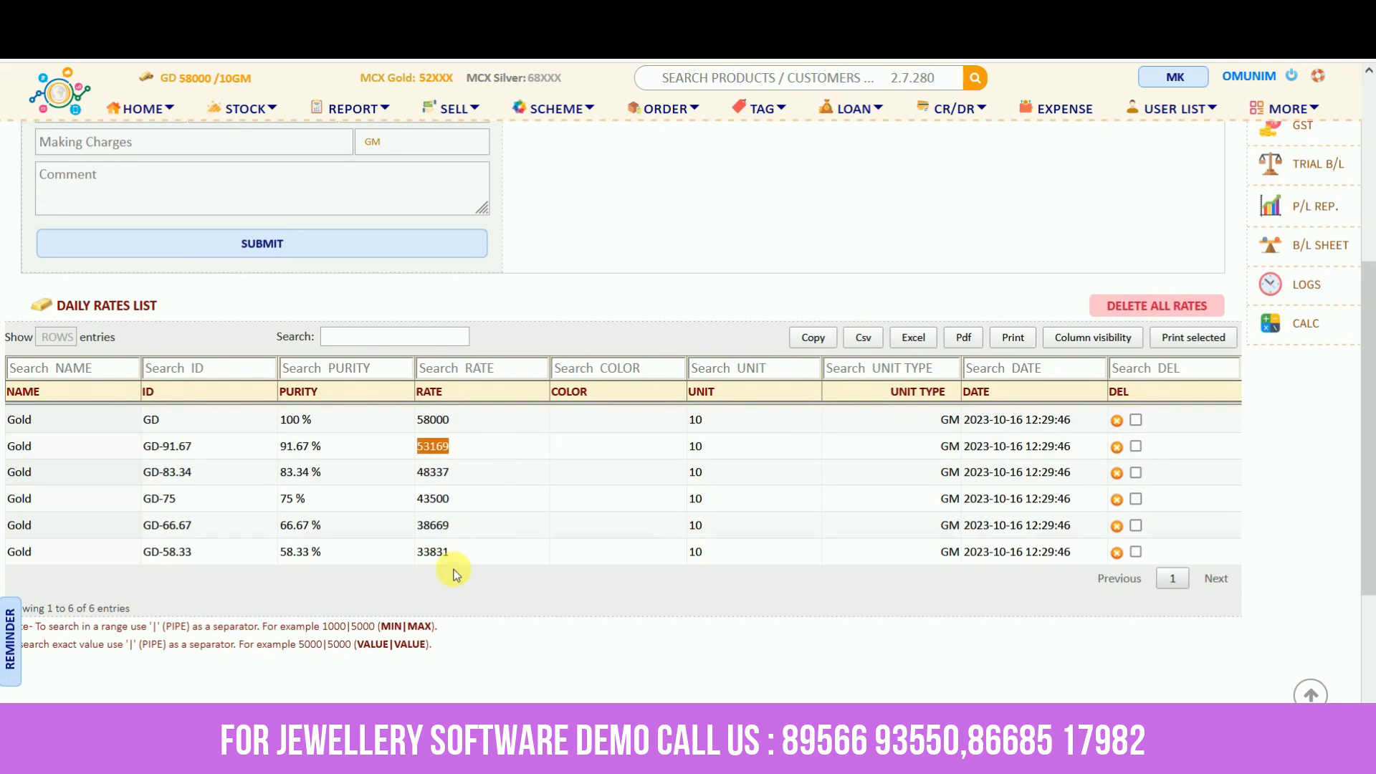
{"action": "left_click", "coordinate": [681, 309]}
{"action": "scroll", "coordinate": [680, 309], "scroll_direction": "up", "scroll_amount": 5}
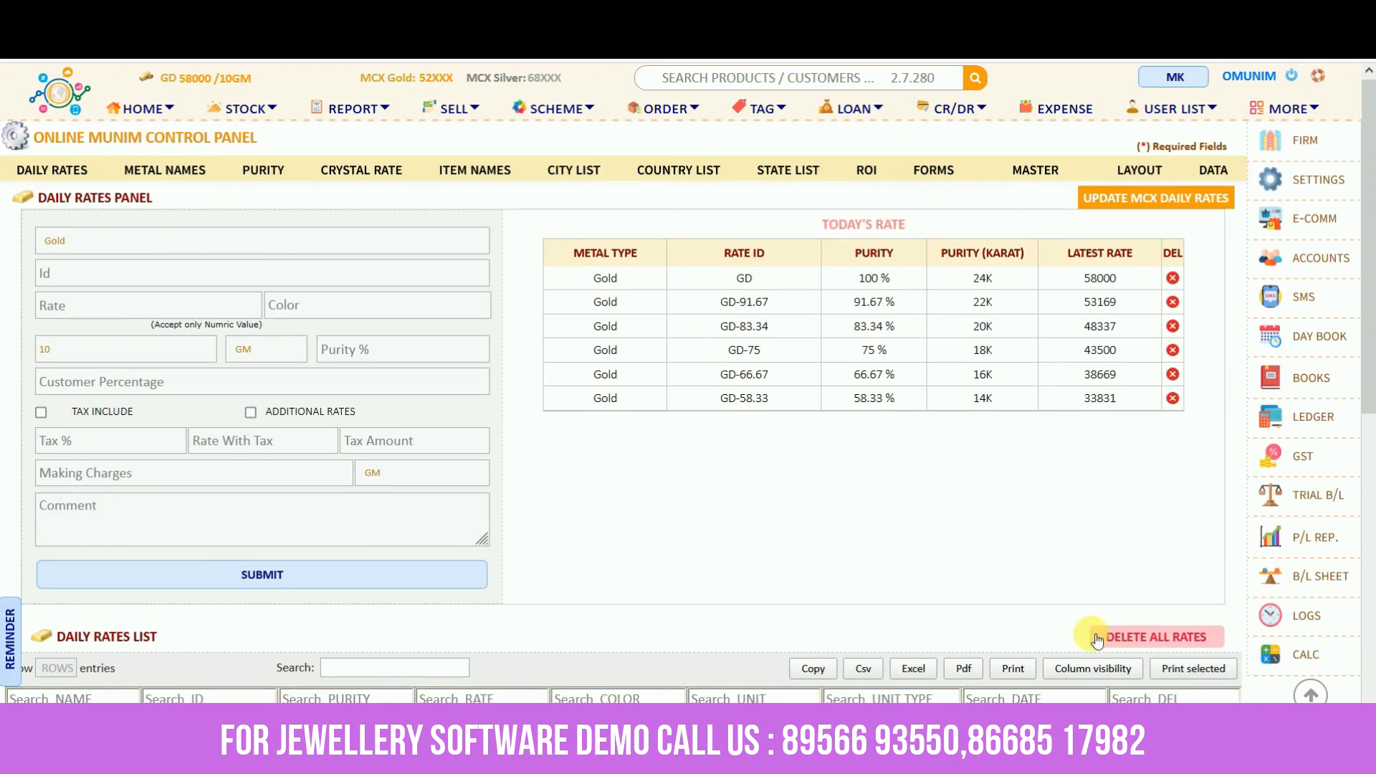
{"action": "left_click", "coordinate": [1097, 639]}
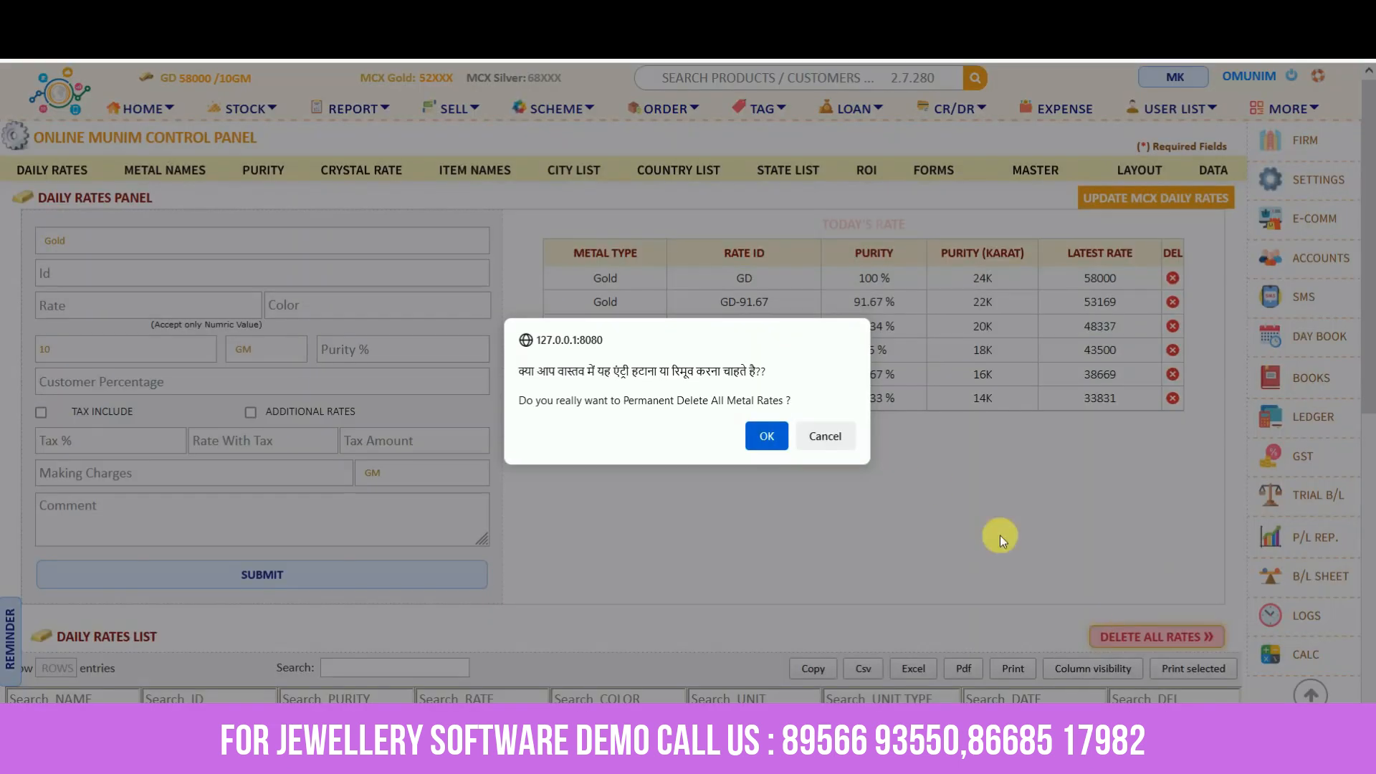
Delete all metal rates and add a Gold rate GD of 60000 at purity 100
{"action": "left_click", "coordinate": [767, 437]}
{"action": "left_click", "coordinate": [115, 248]}
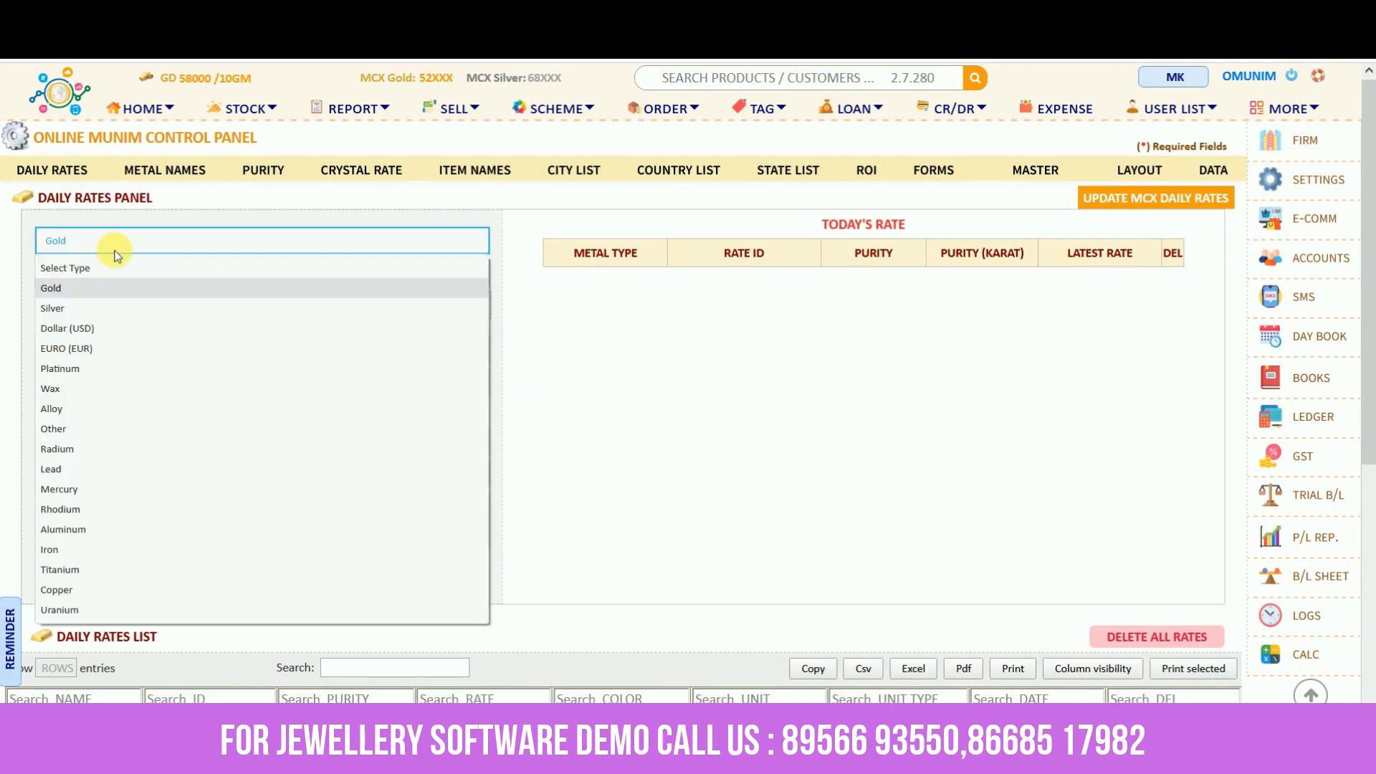
{"action": "left_click", "coordinate": [105, 289]}
{"action": "left_click", "coordinate": [97, 279]}
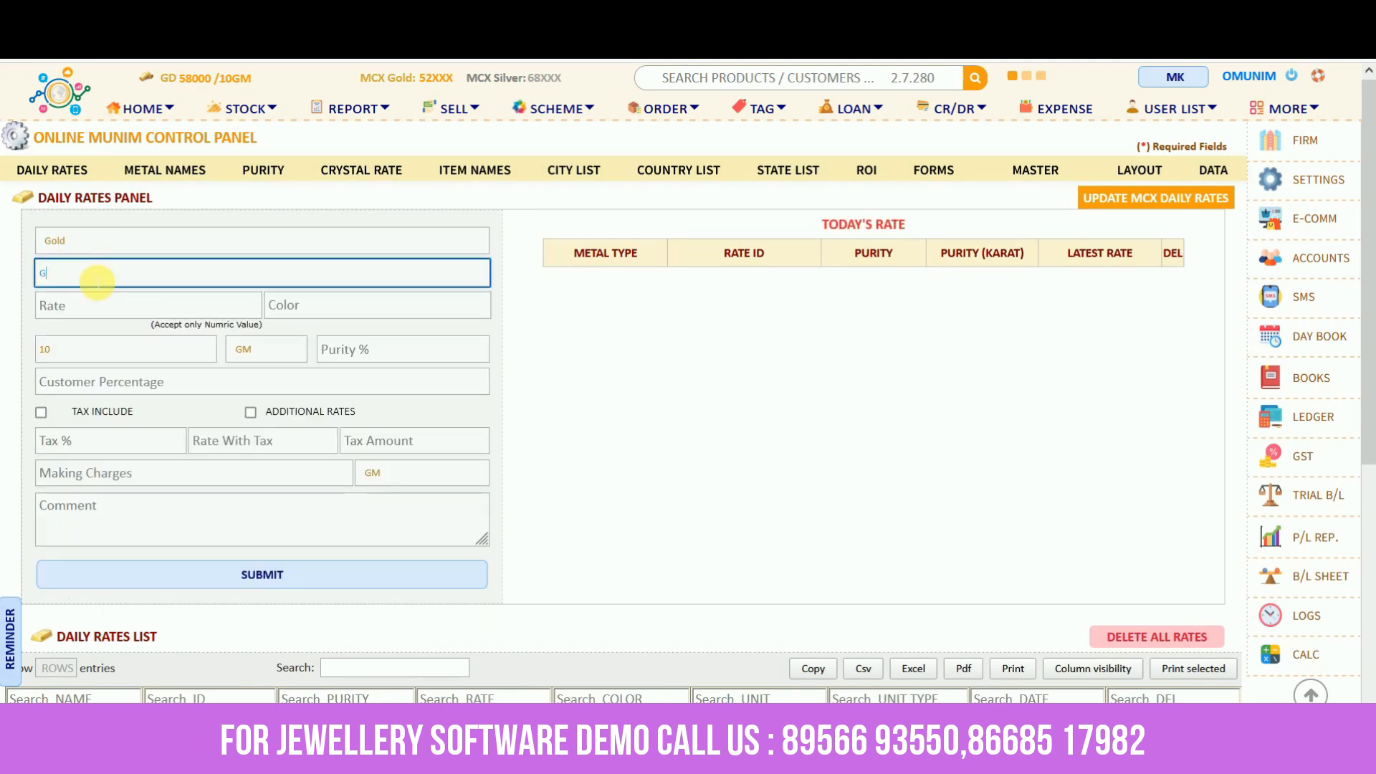
{"action": "type", "text": "GD"}
{"action": "left_click", "coordinate": [71, 314]}
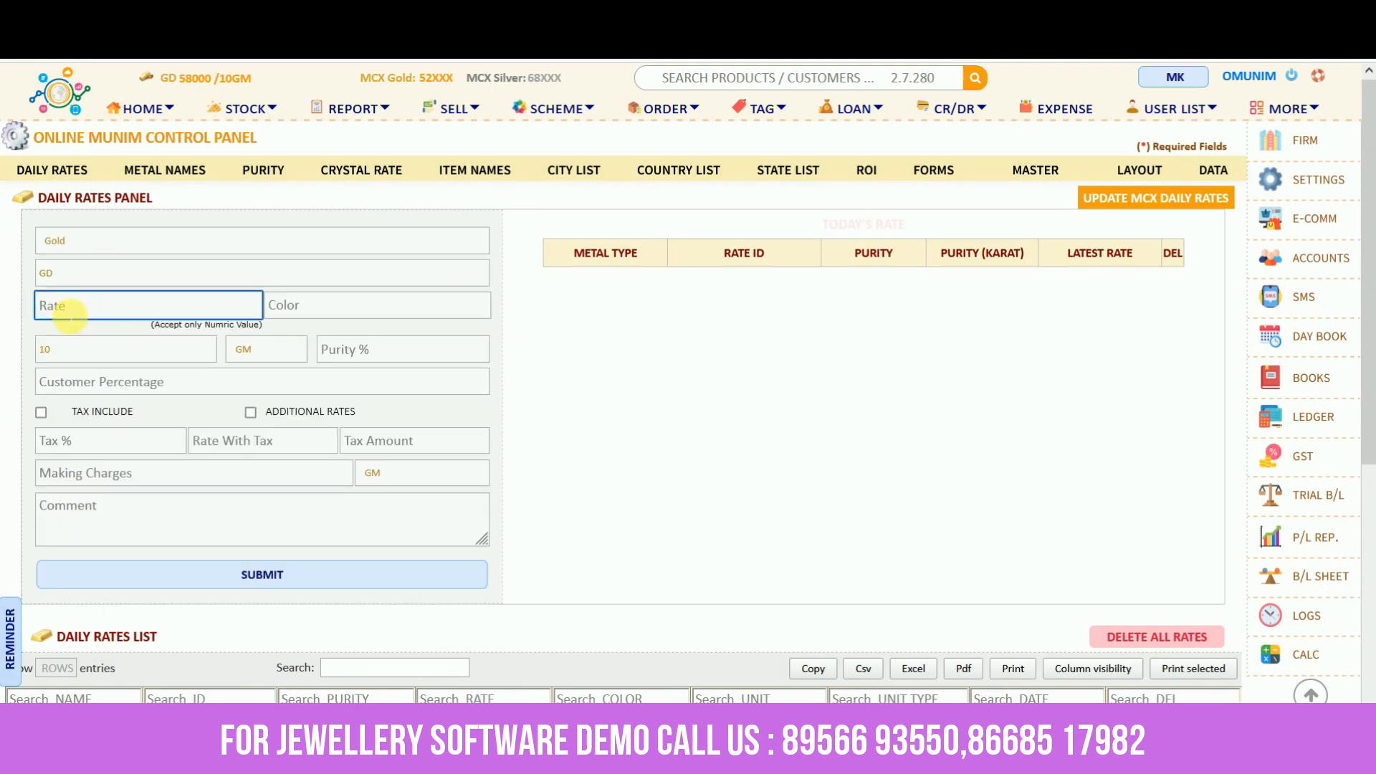
{"action": "type", "text": "60000"}
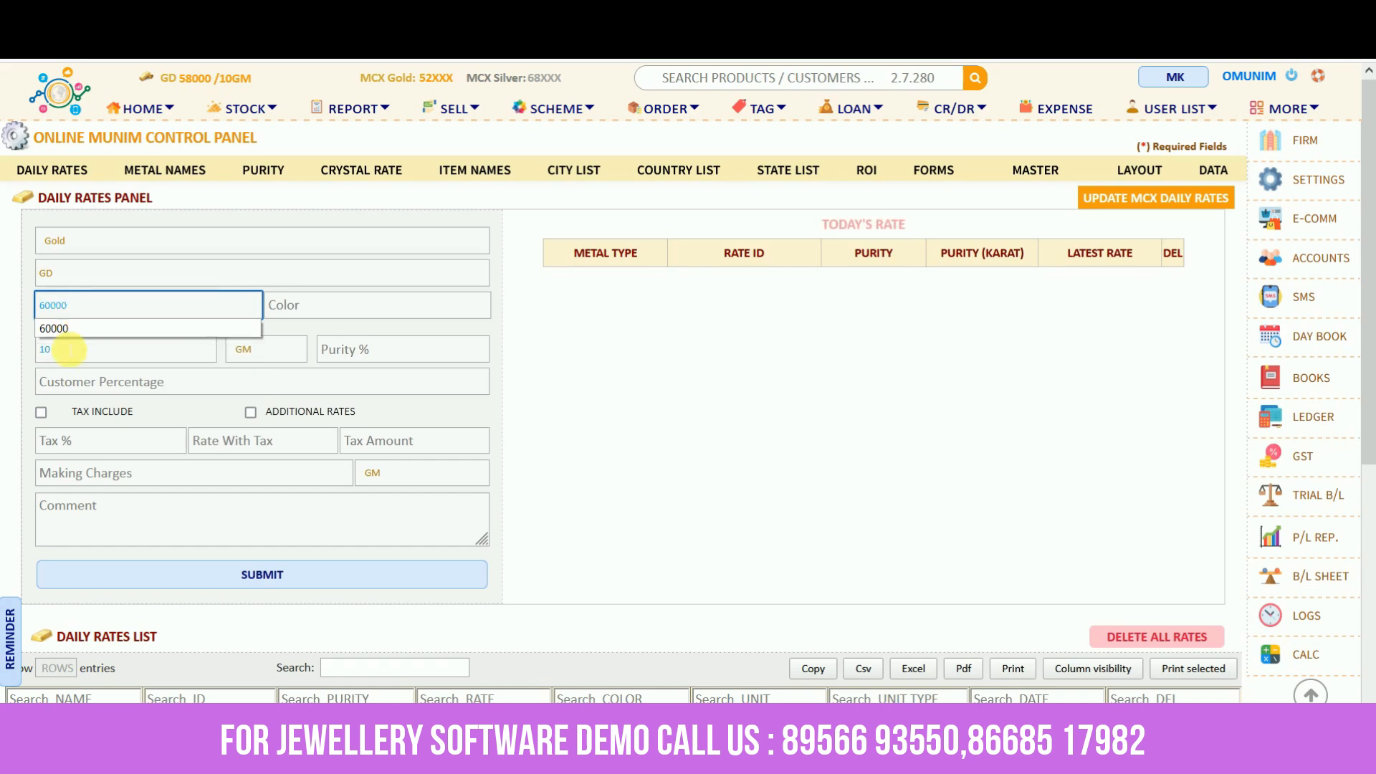
{"action": "left_click", "coordinate": [70, 349]}
{"action": "left_click", "coordinate": [391, 353]}
{"action": "type", "text": "100"}
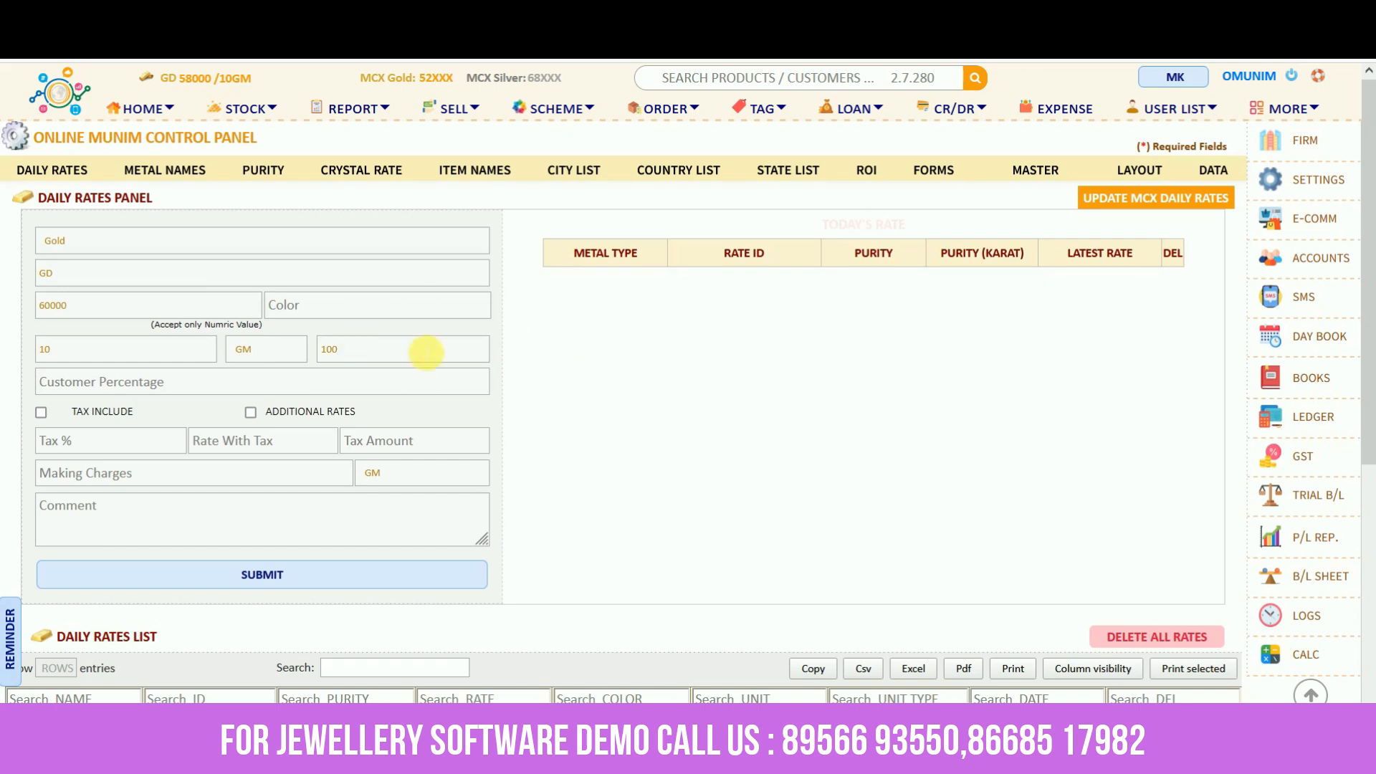
{"action": "left_click", "coordinate": [285, 585]}
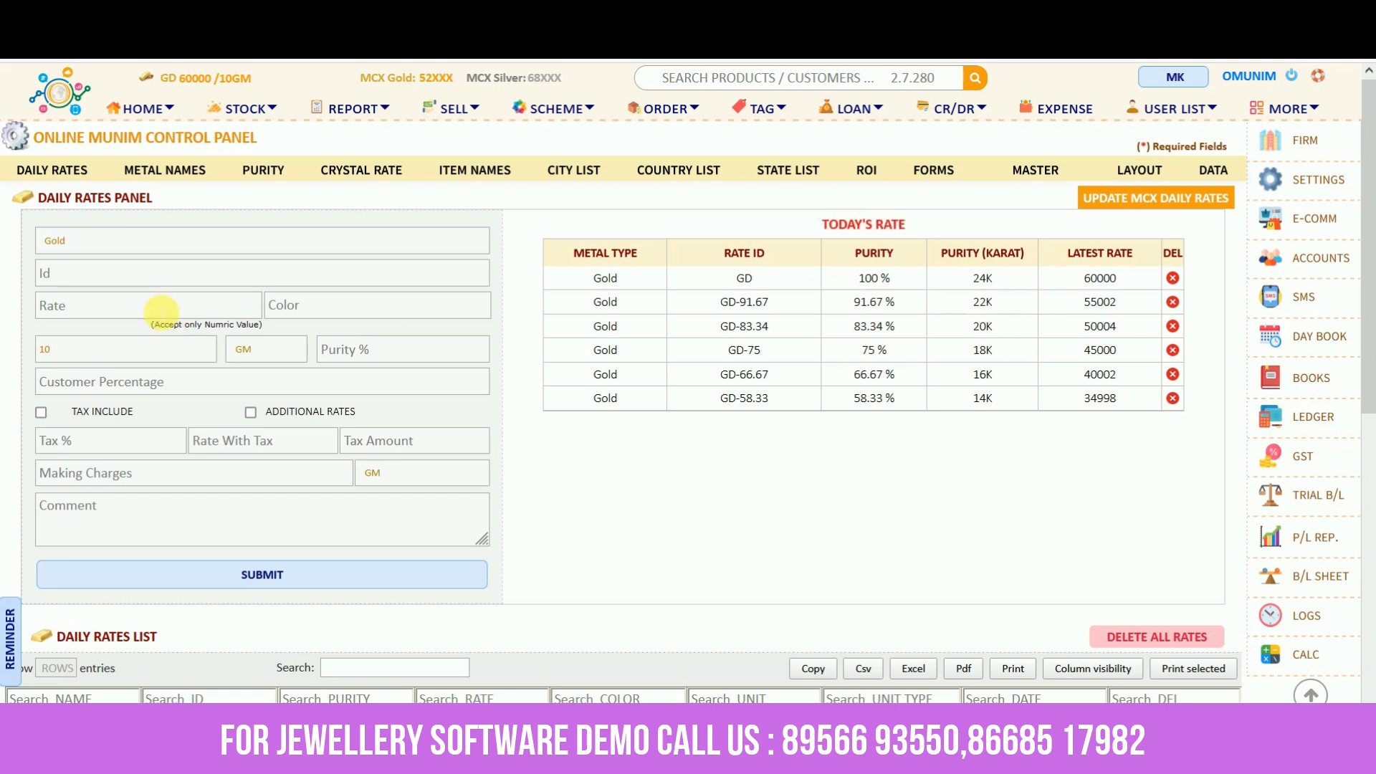
Re-enter gold rate GD at 60000, purity 100, with additional calculated rates shown
{"action": "left_click", "coordinate": [139, 285]}
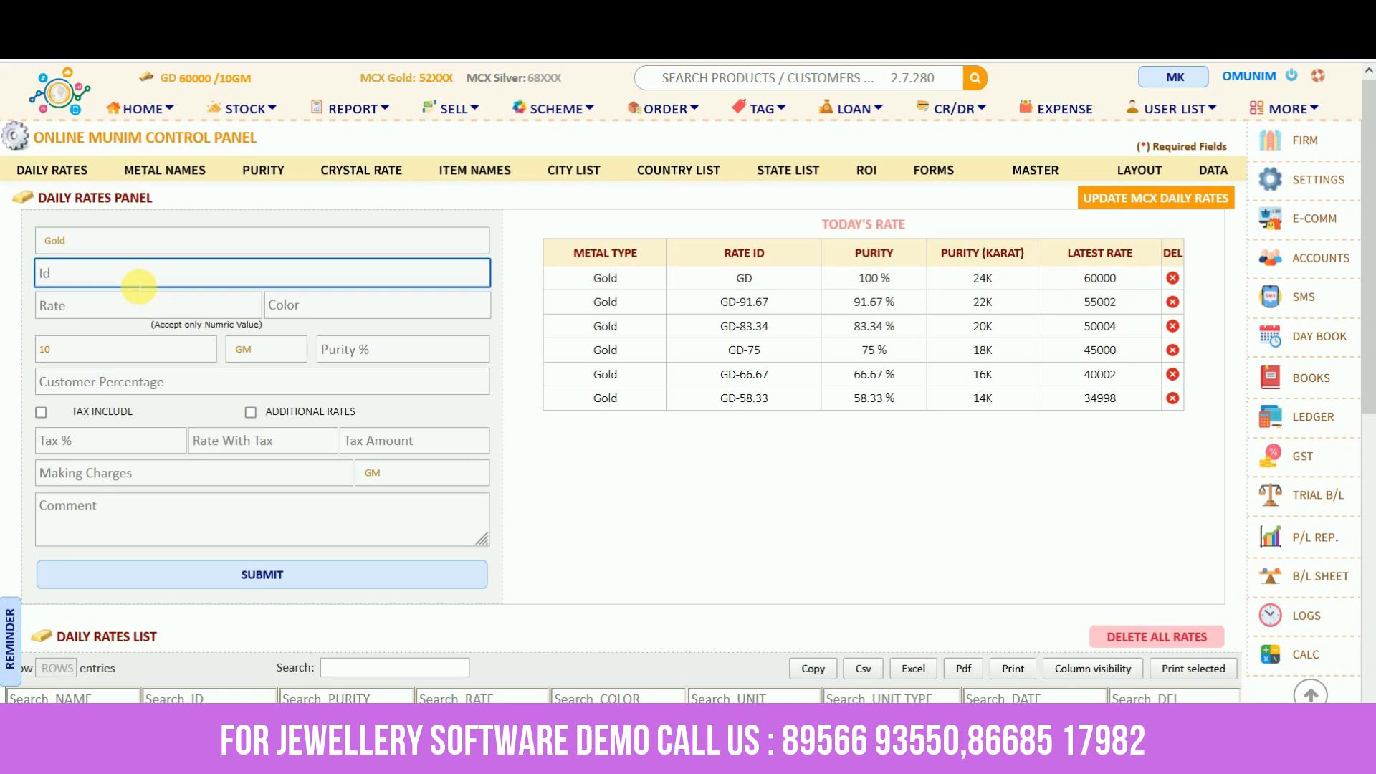
{"action": "type", "text": "gd"}
{"action": "left_click", "coordinate": [49, 304]}
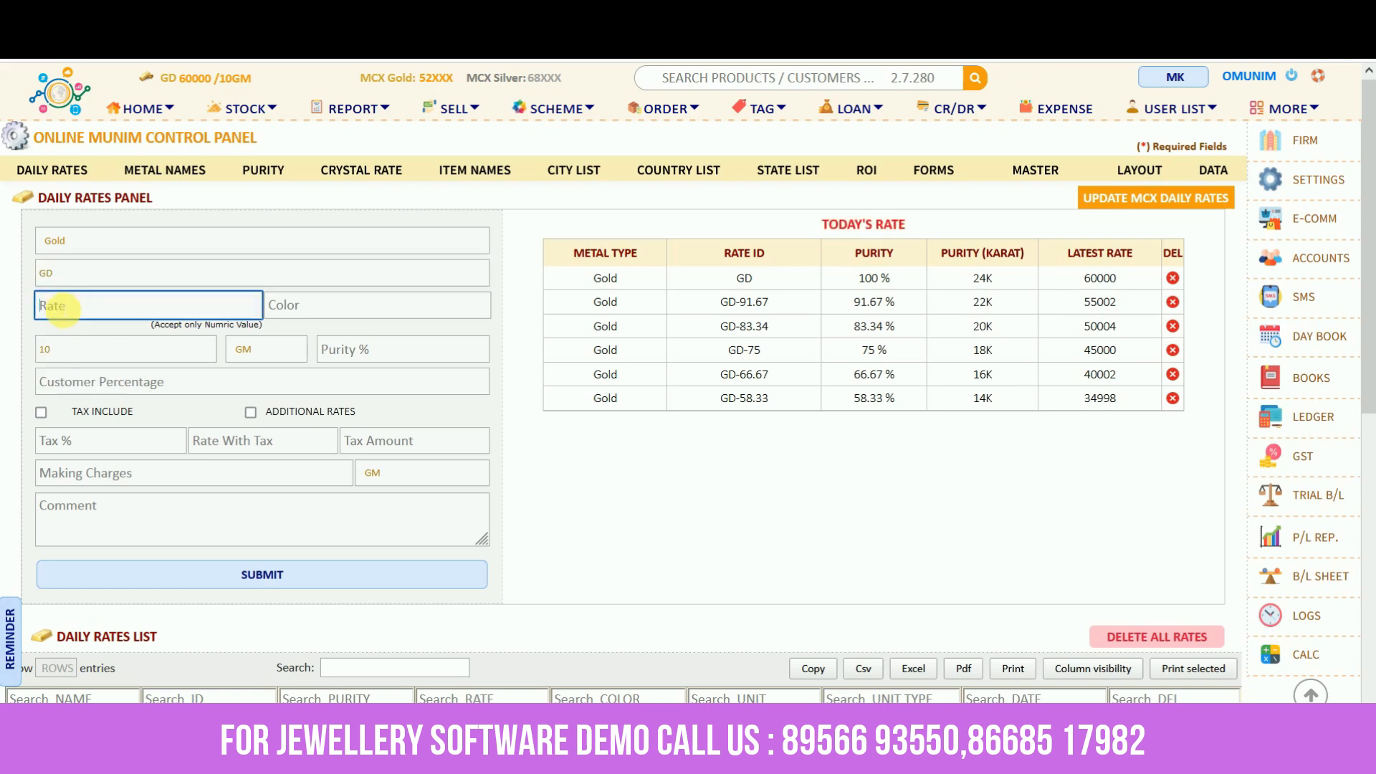
{"action": "type", "text": "60000"}
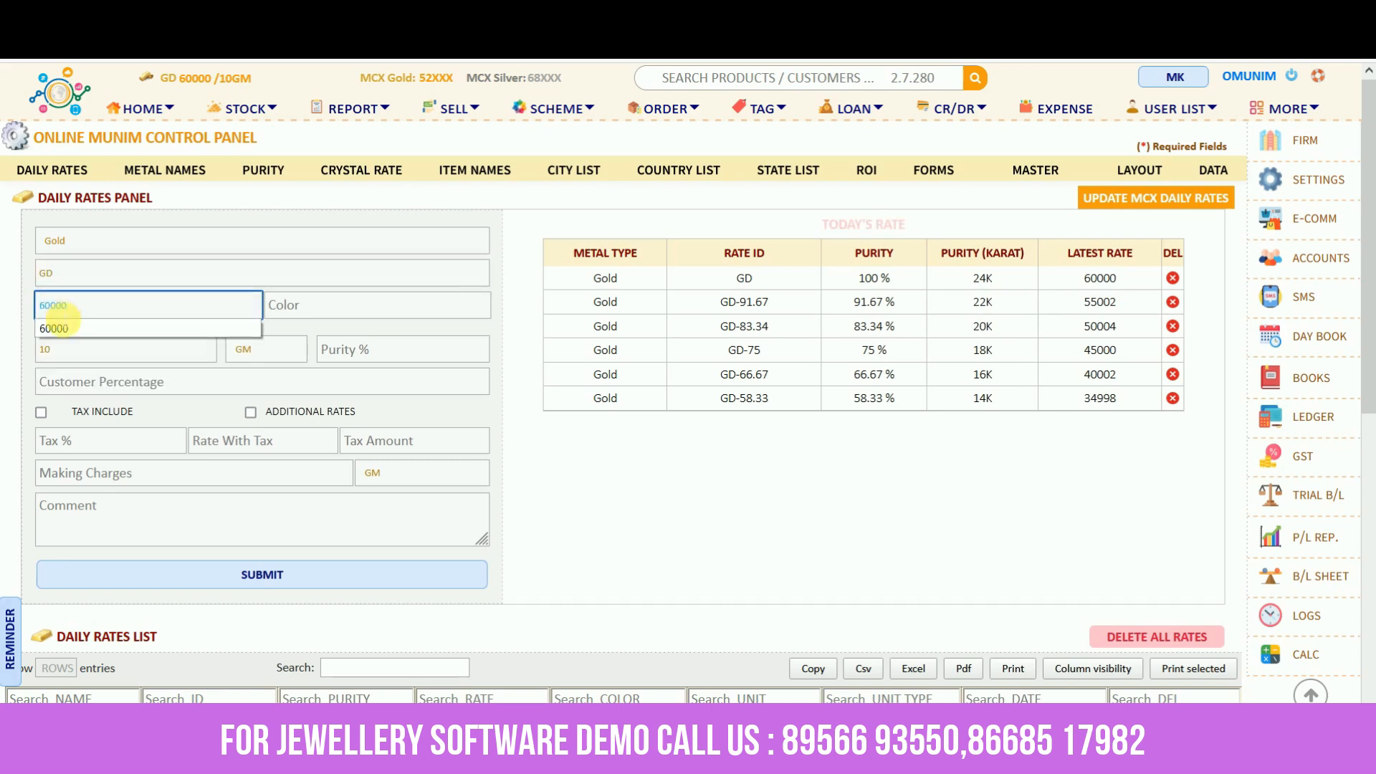
{"action": "left_click", "coordinate": [60, 327]}
{"action": "left_click", "coordinate": [450, 350]}
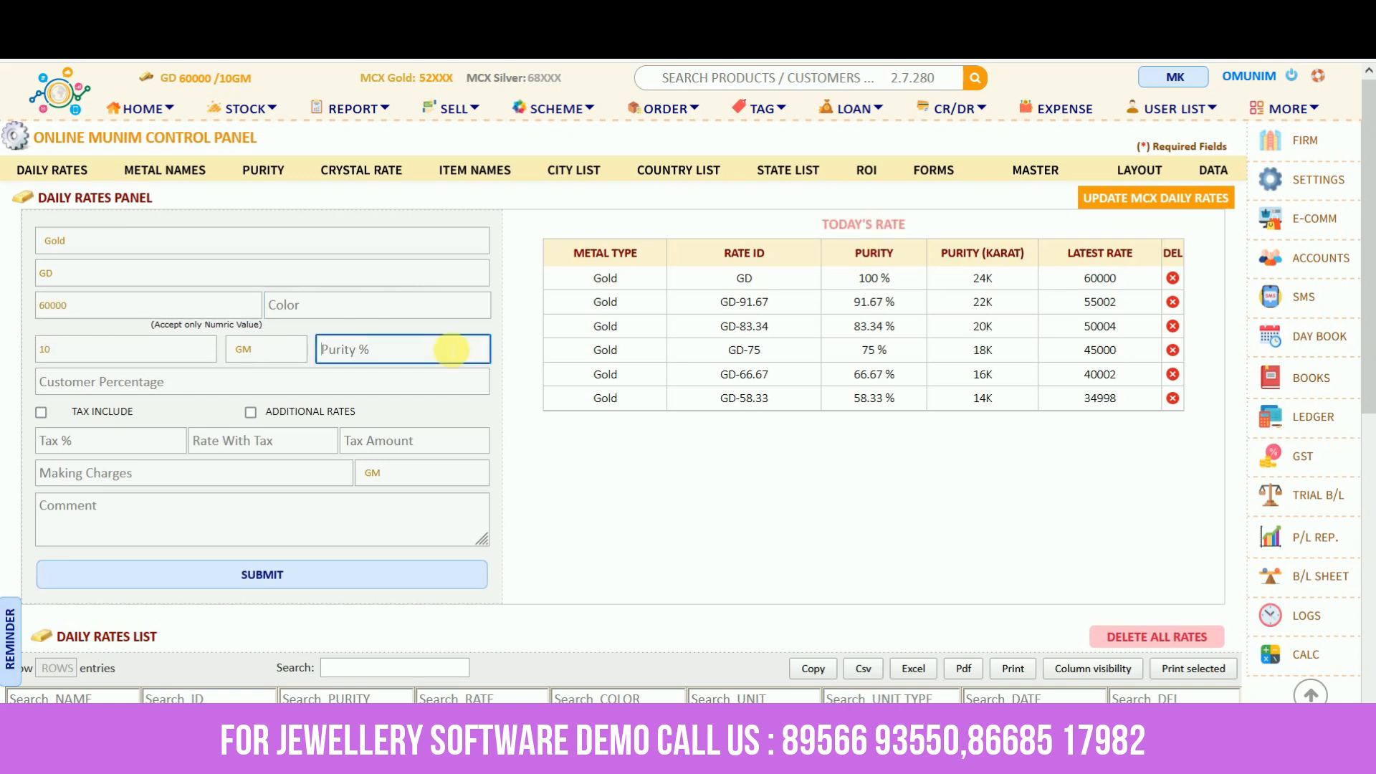
{"action": "type", "text": "100"}
{"action": "left_click", "coordinate": [370, 417]}
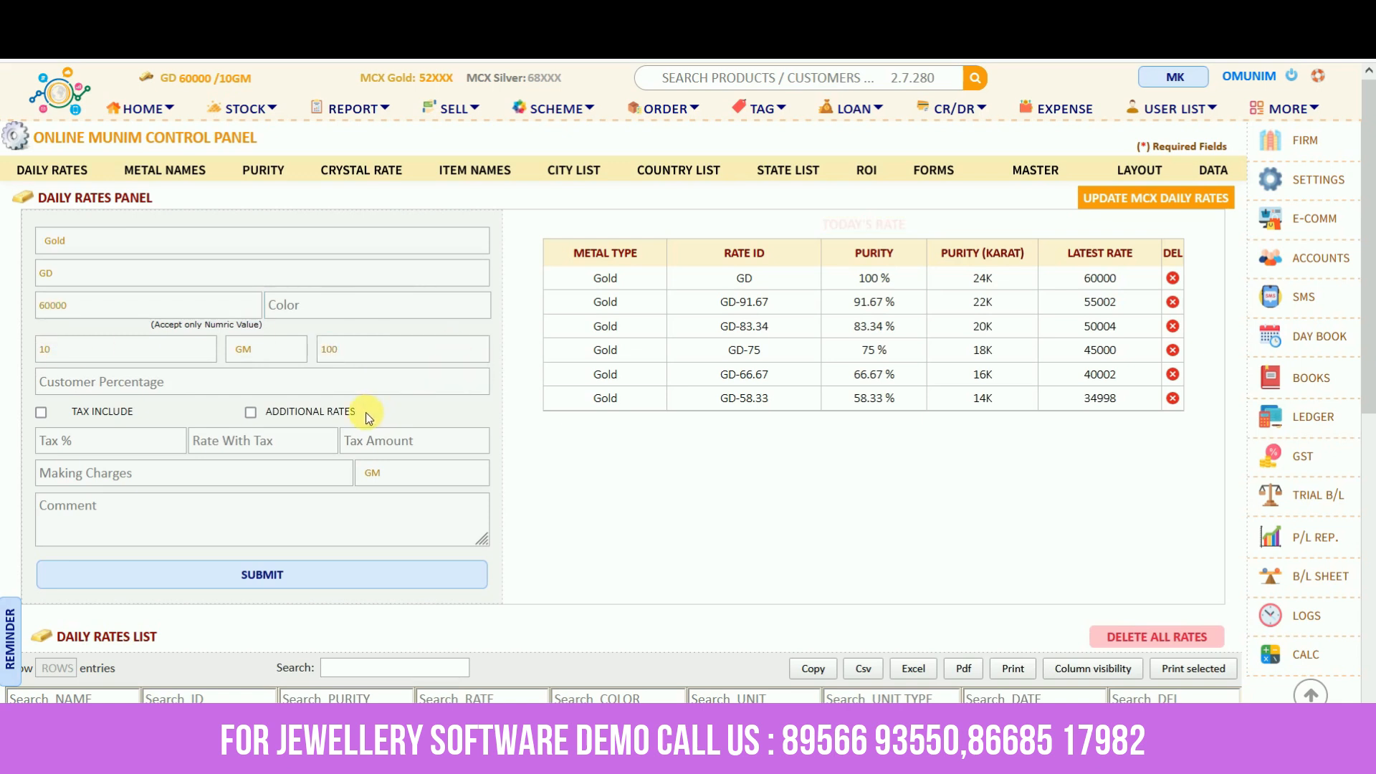
{"action": "left_click", "coordinate": [250, 412]}
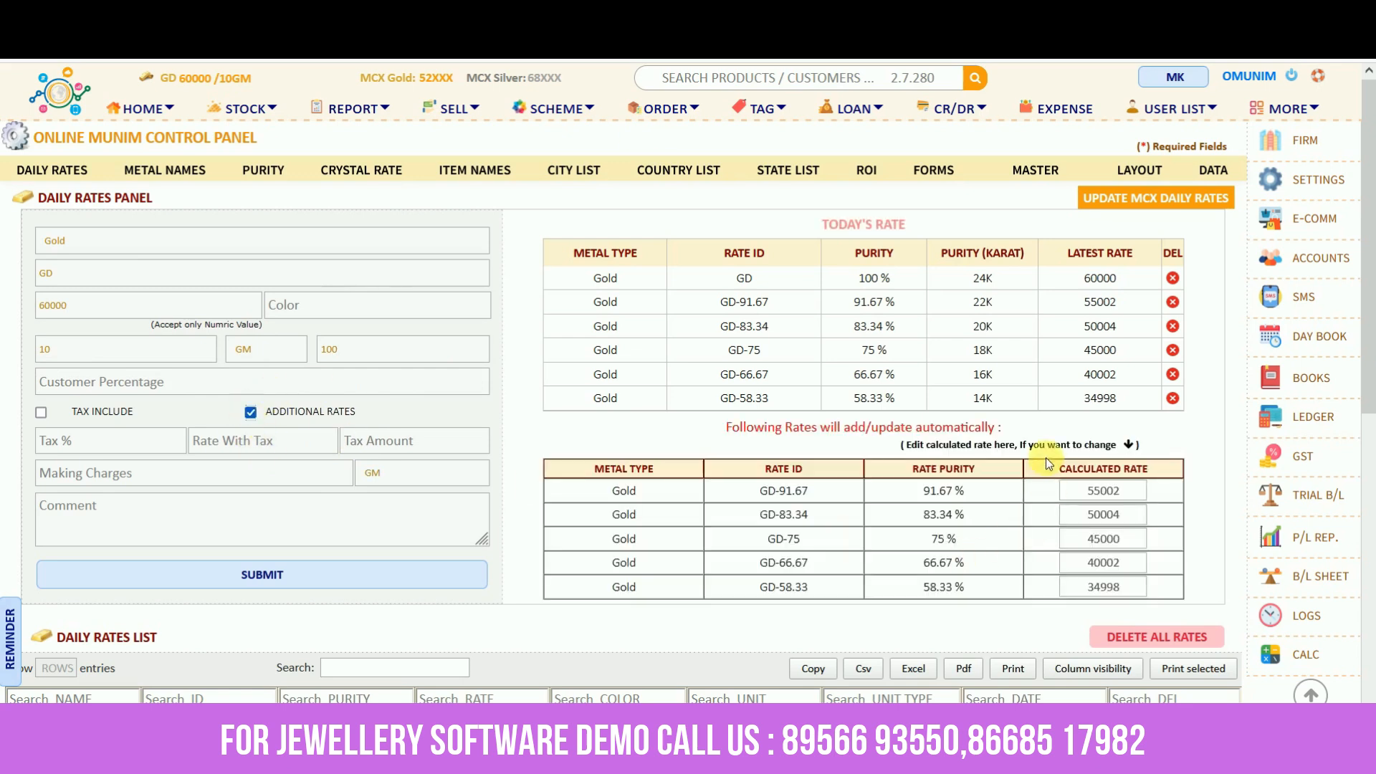
Change the GD-91.67 rate to 55500 and GD-83.34 to 51000, then save
{"action": "scroll", "coordinate": [1051, 558], "scroll_direction": "down", "scroll_amount": 2}
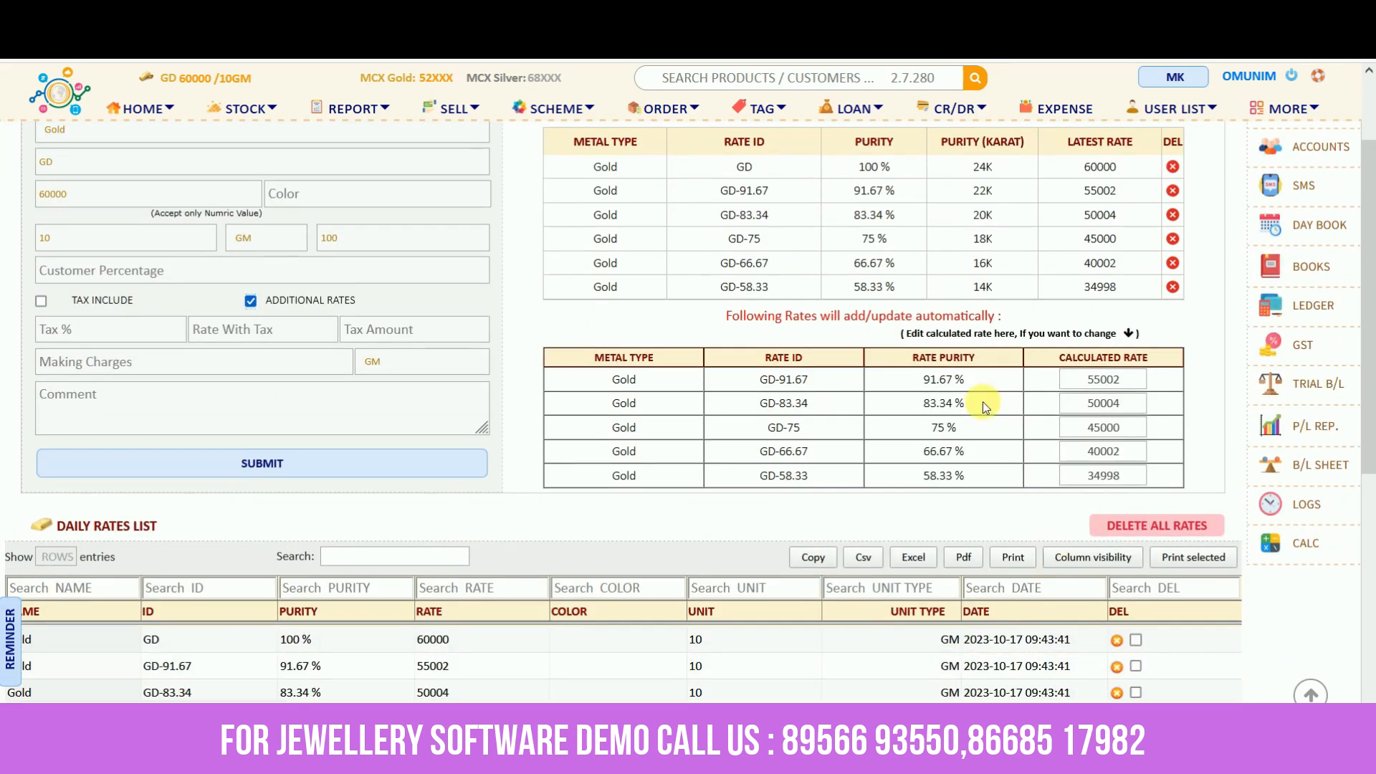
{"action": "left_click", "coordinate": [1128, 382]}
{"action": "key", "text": "BackSpace"}
{"action": "key", "text": "BackSpace"}
{"action": "key", "text": "BackSpace"}
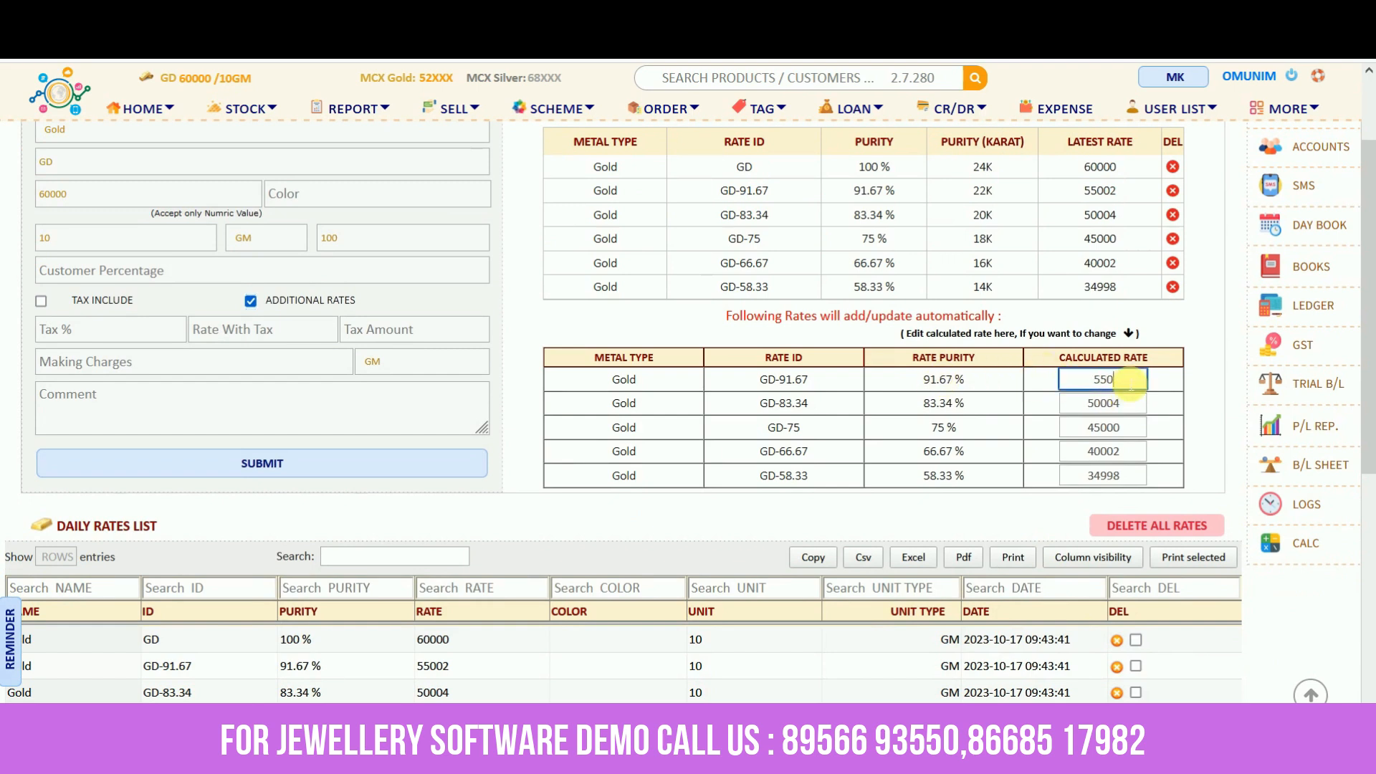
{"action": "type", "text": "500"}
{"action": "left_click", "coordinate": [1128, 404]}
{"action": "key", "text": "BackSpace"}
{"action": "key", "text": "BackSpace"}
{"action": "key", "text": "BackSpace"}
{"action": "key", "text": "BackSpace"}
{"action": "type", "text": "100"}
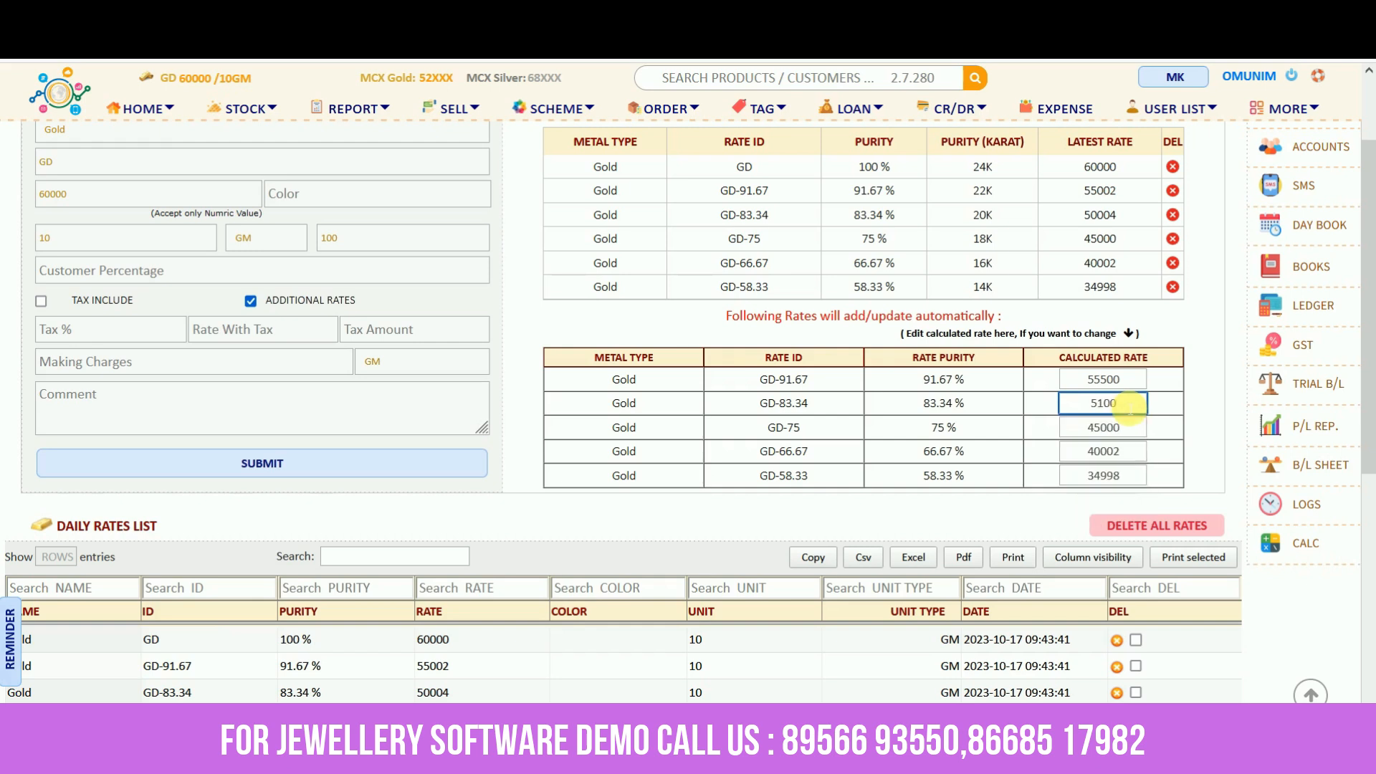
{"action": "left_click", "coordinate": [1190, 403]}
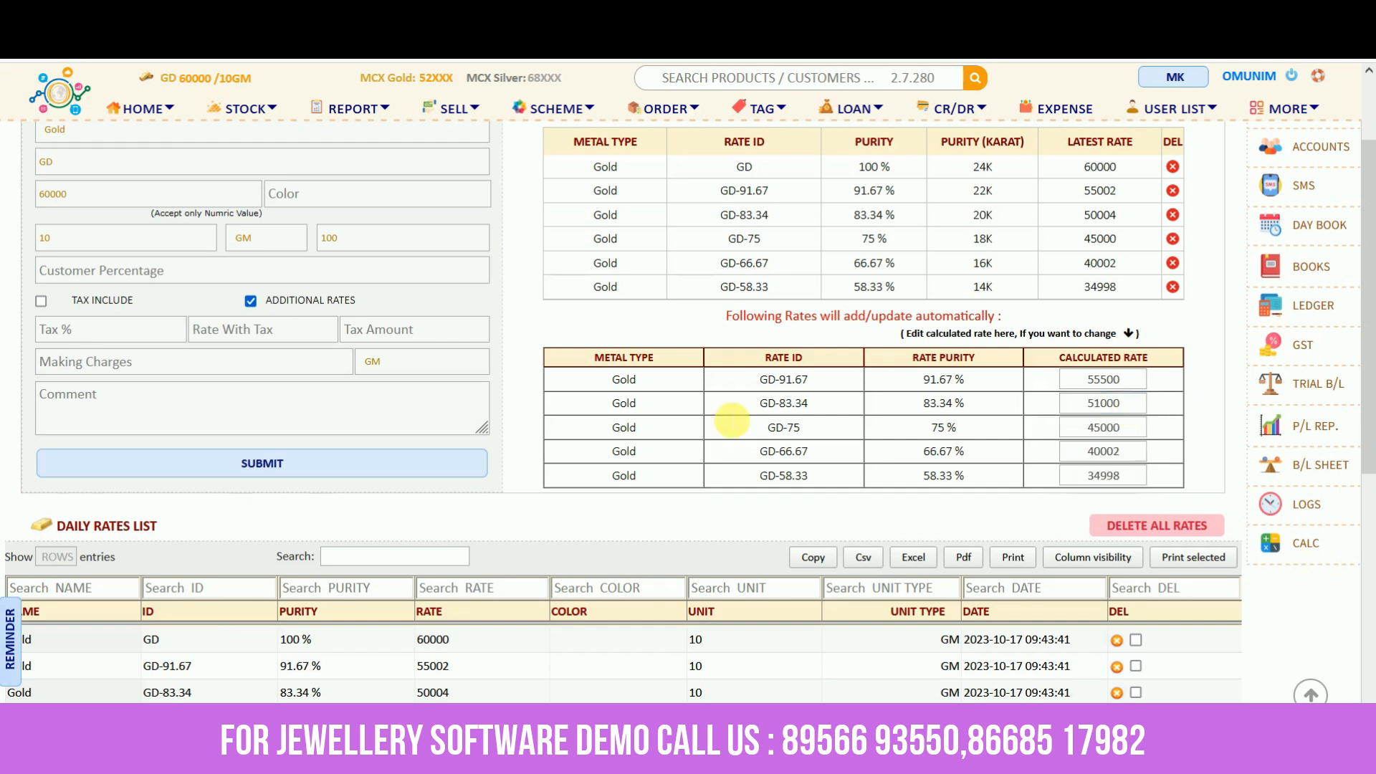
{"action": "left_click", "coordinate": [273, 471]}
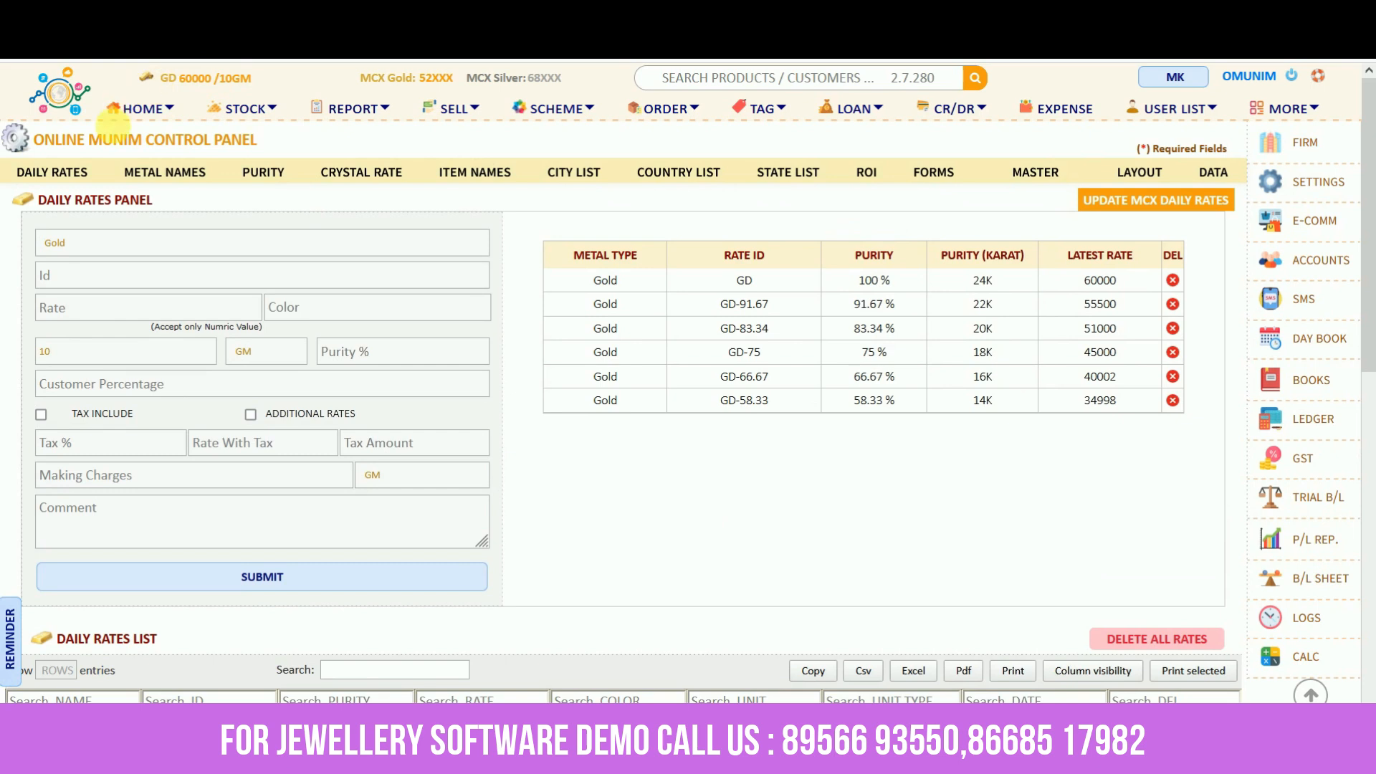
Go from Home to Stock and look through the fine, imitation and raw metal stock forms
{"action": "left_click", "coordinate": [147, 109]}
{"action": "left_click", "coordinate": [245, 111]}
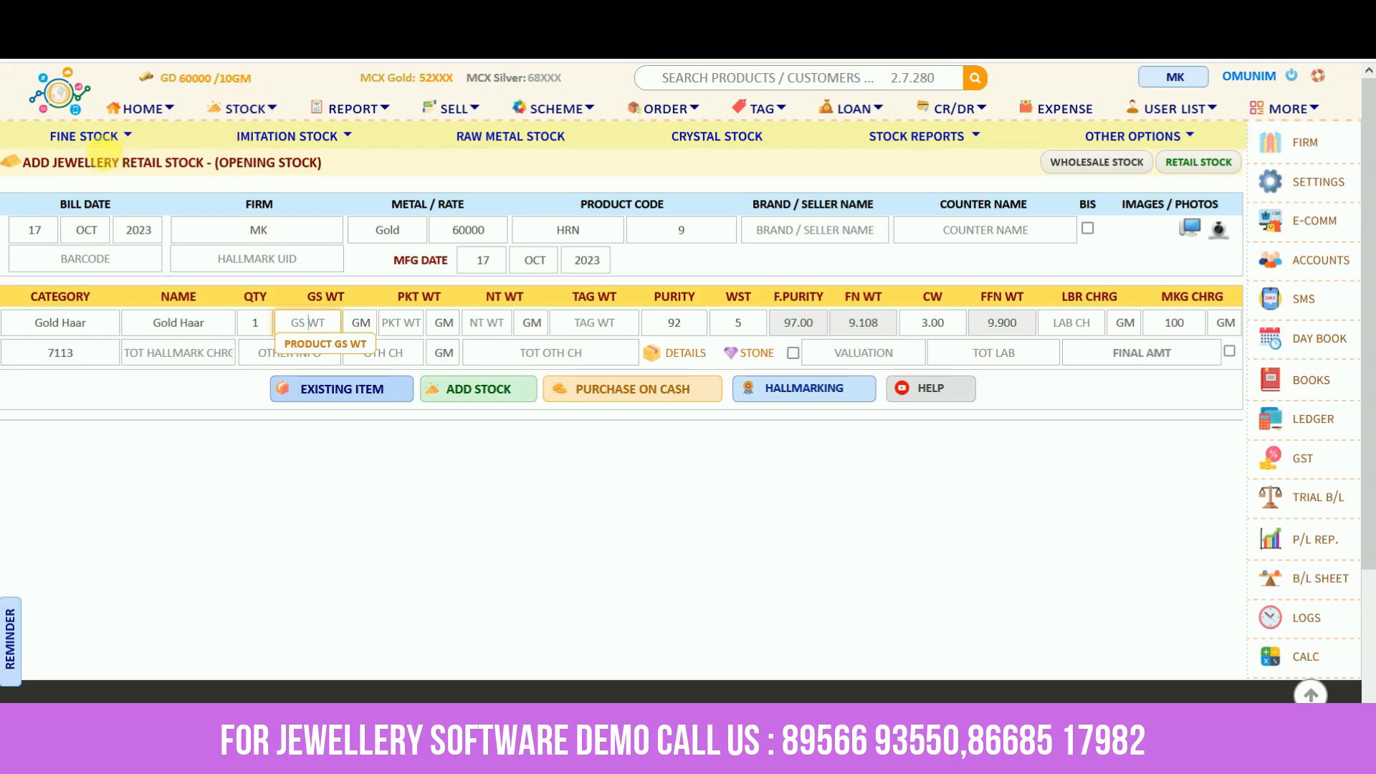
{"action": "left_click", "coordinate": [132, 135]}
{"action": "left_click", "coordinate": [133, 135]}
{"action": "left_click", "coordinate": [109, 139]}
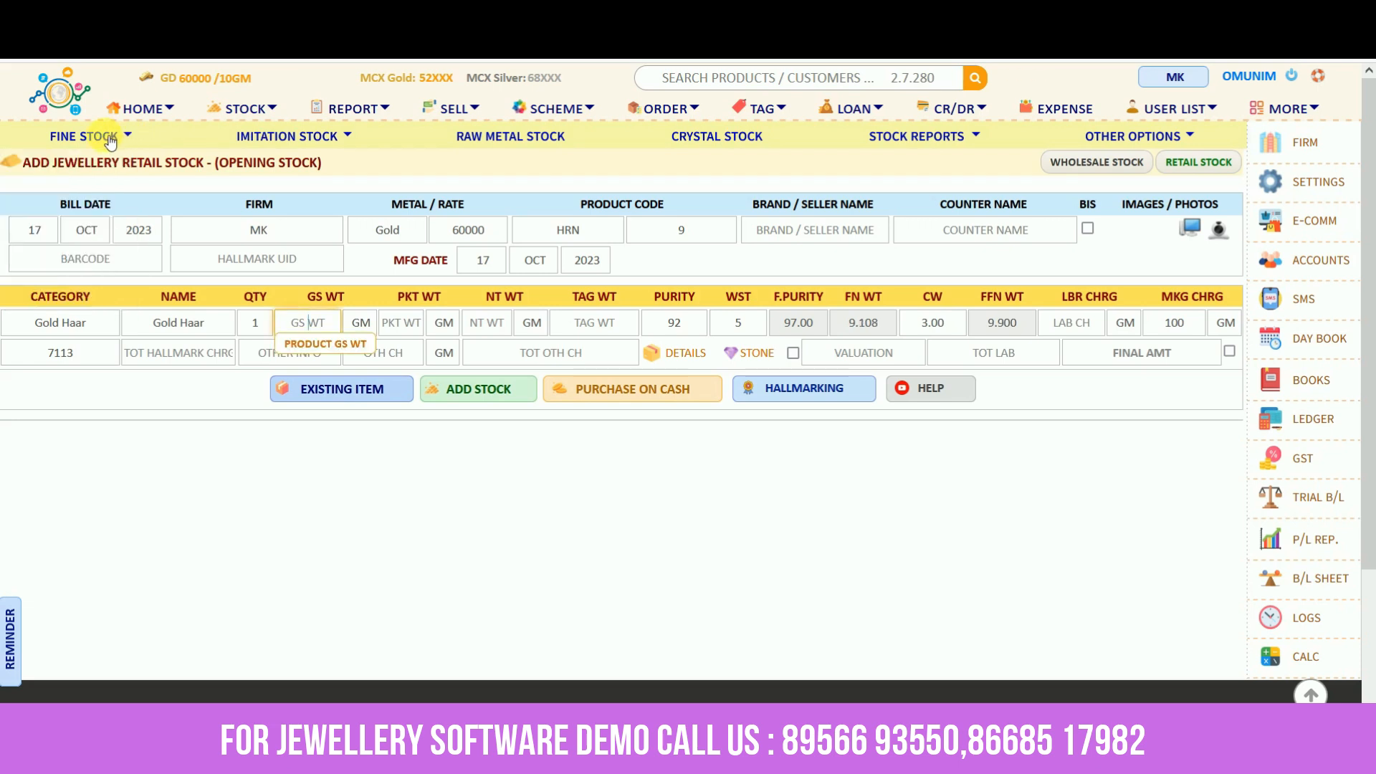
{"action": "left_click", "coordinate": [316, 144]}
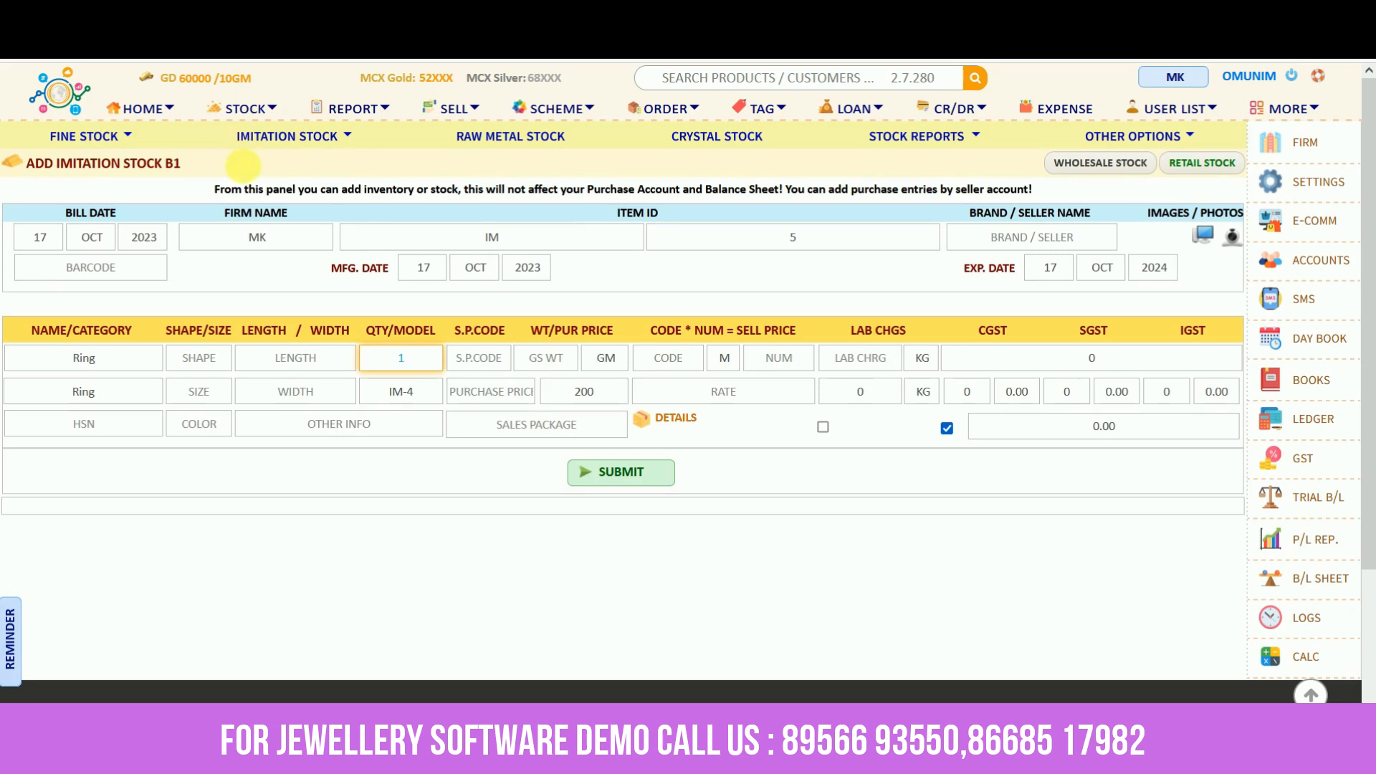
{"action": "left_click", "coordinate": [519, 141]}
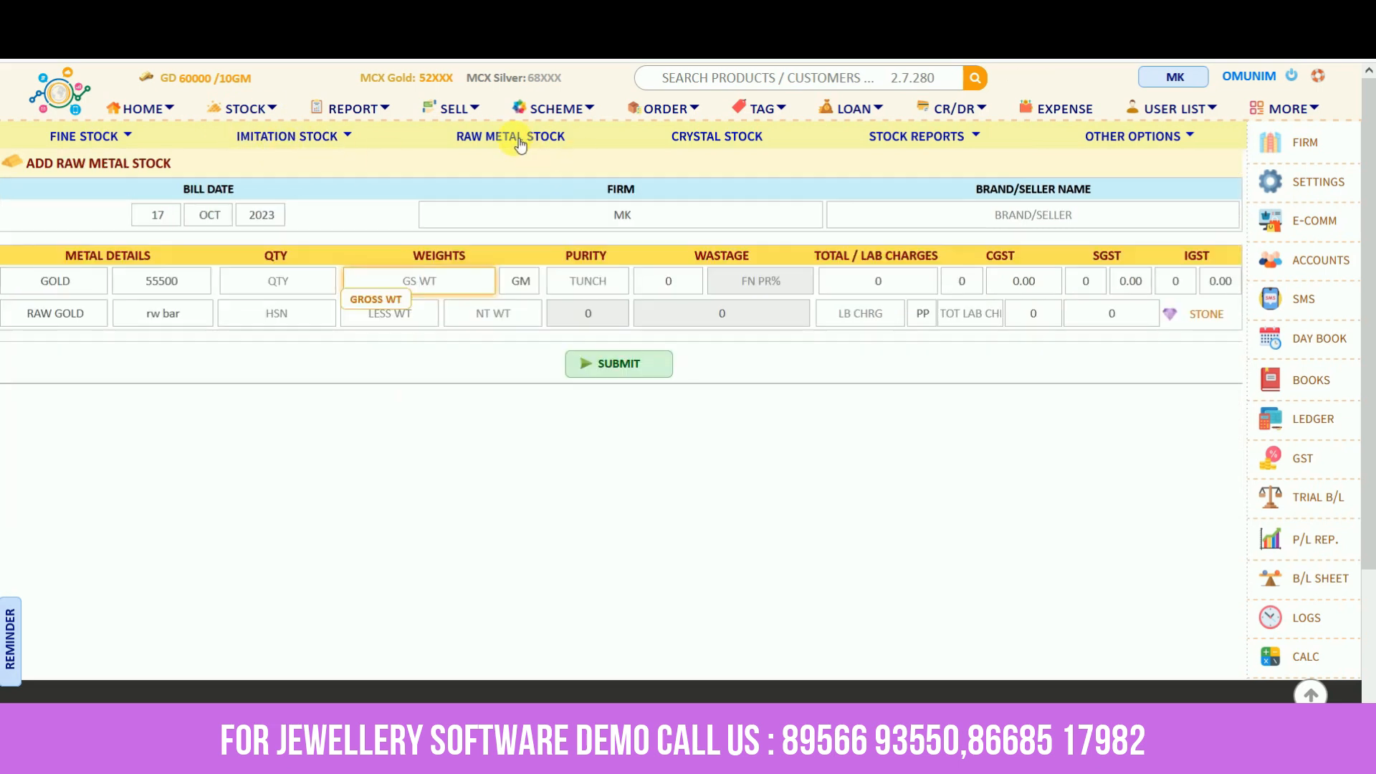
View the crystal stock form, then return to the retail jewellery stock form
{"action": "left_click", "coordinate": [724, 139]}
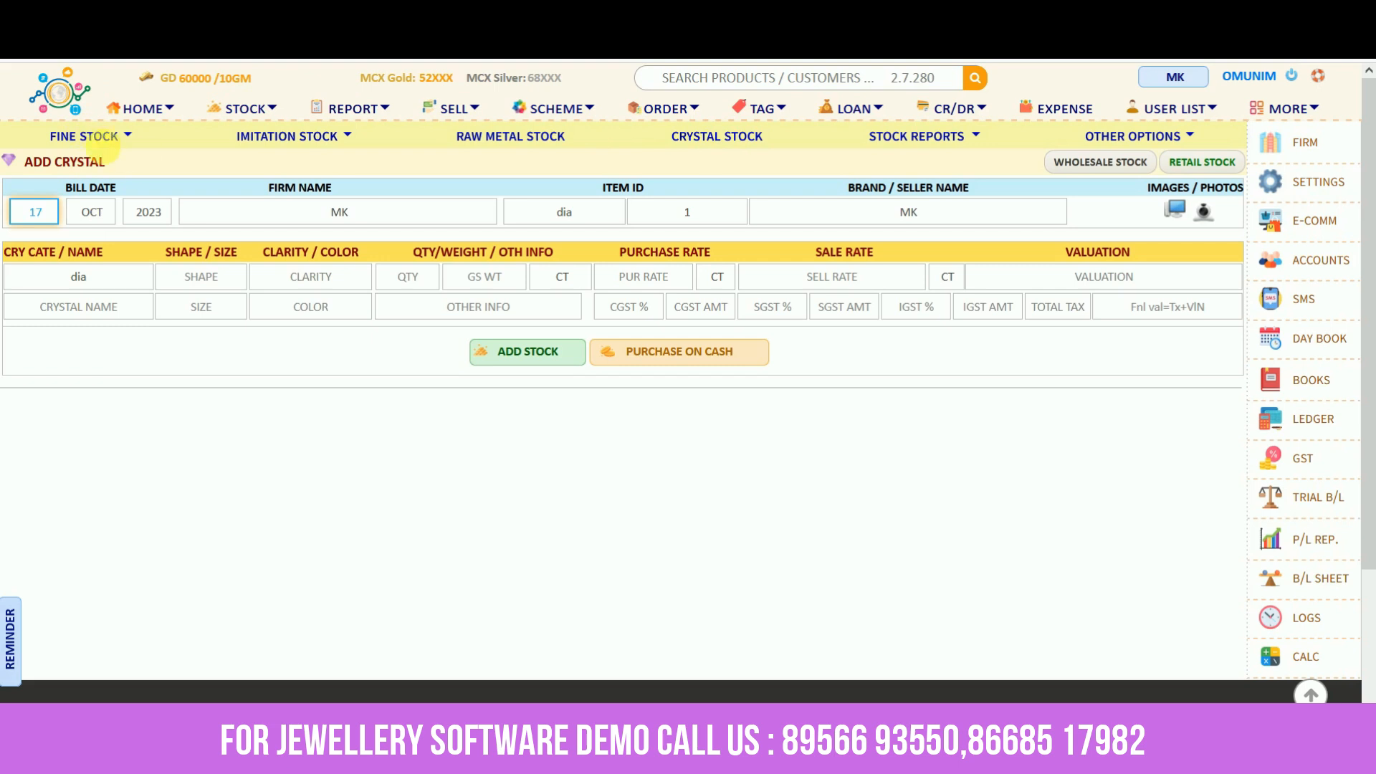
{"action": "left_click", "coordinate": [79, 135]}
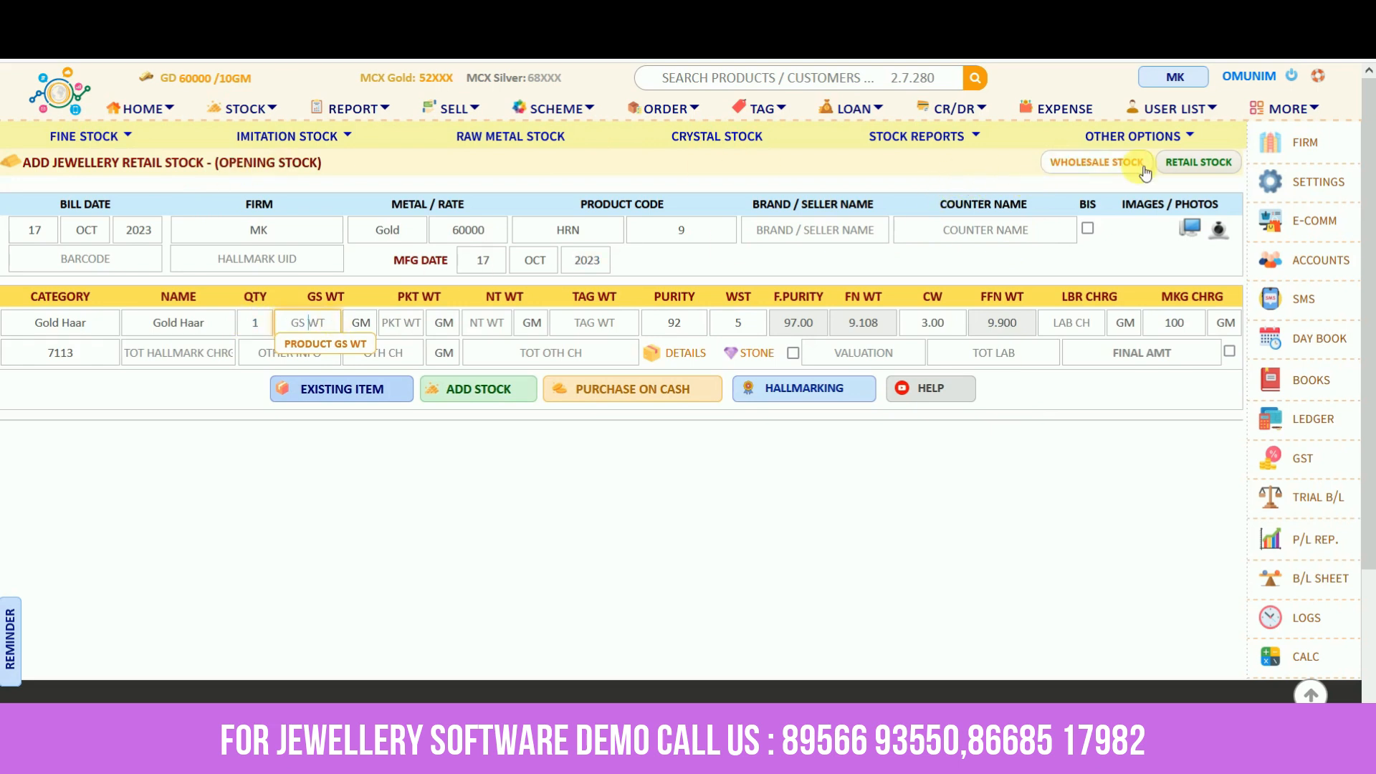
{"action": "left_click", "coordinate": [1075, 163]}
{"action": "left_click", "coordinate": [1198, 162]}
{"action": "left_click", "coordinate": [1102, 166]}
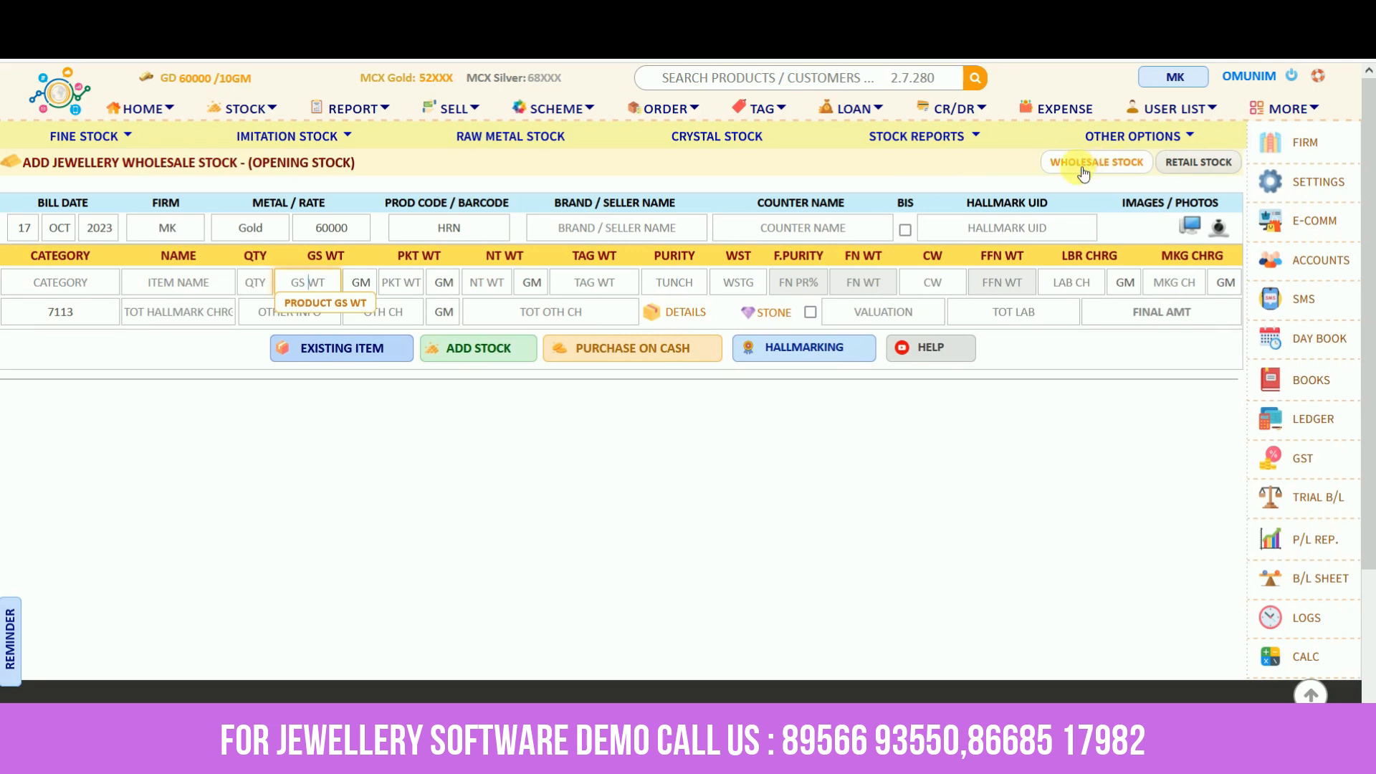
{"action": "left_click", "coordinate": [1199, 164]}
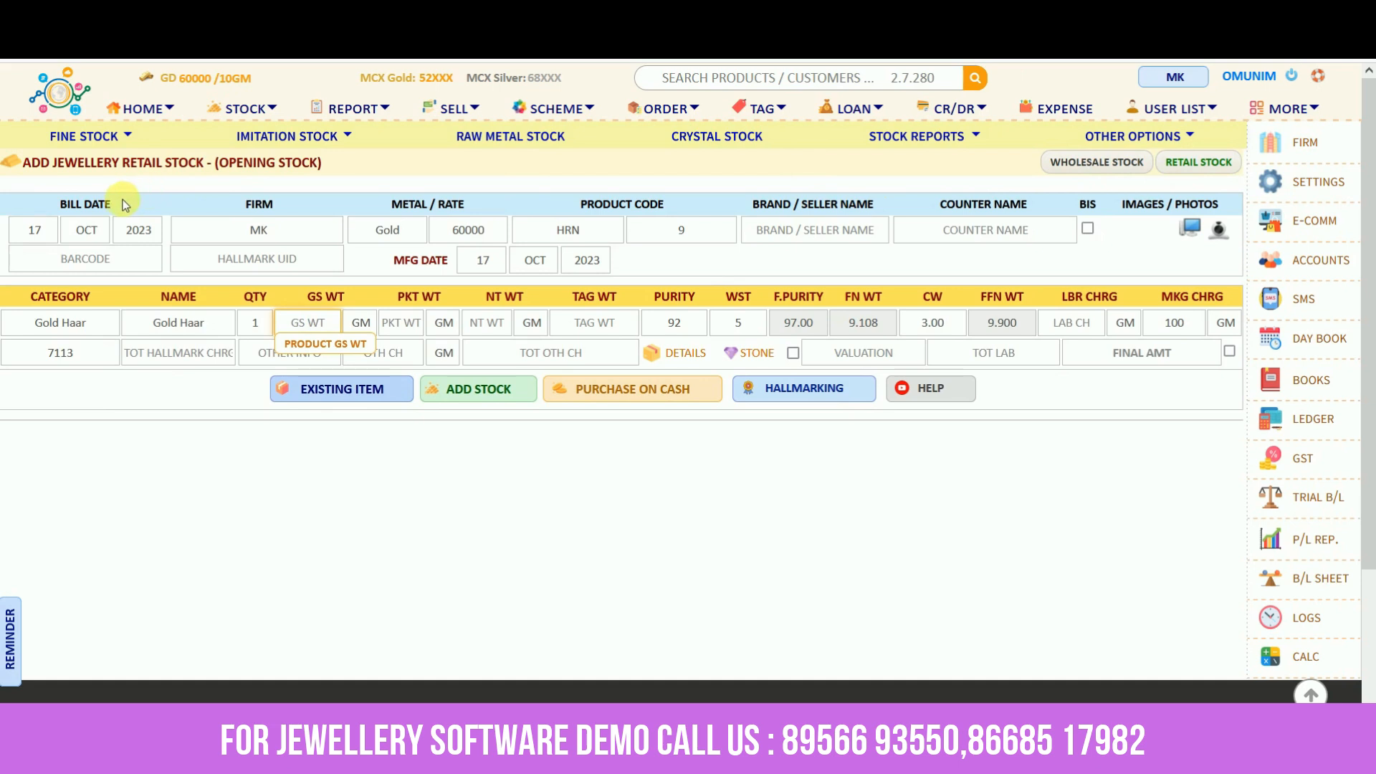
{"action": "left_click_drag", "start_coordinate": [62, 209], "coordinate": [450, 207]}
Pick product code ERGS for Gold Earrings, leaving brand and counter names blank
{"action": "triple_click", "coordinate": [610, 207]}
{"action": "left_click", "coordinate": [593, 241]}
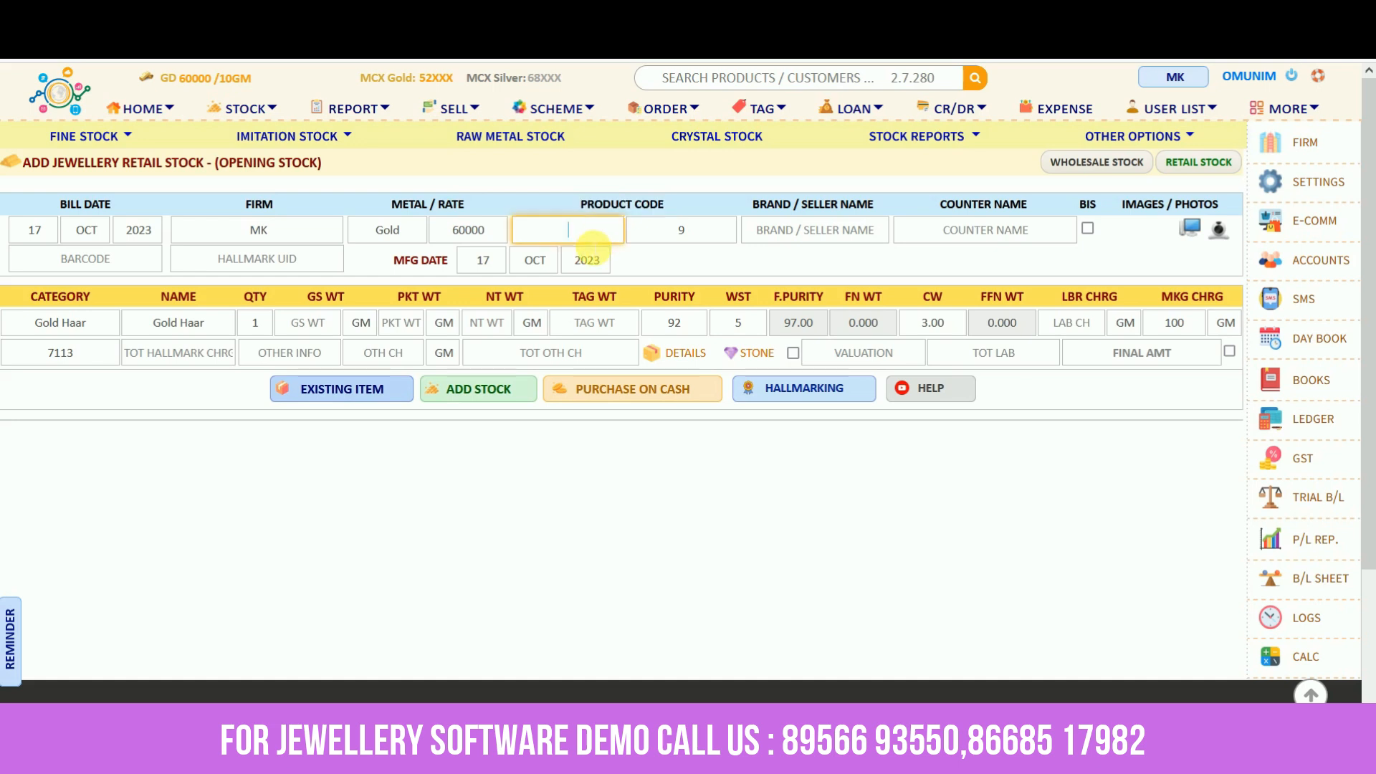
{"action": "left_click", "coordinate": [580, 242]}
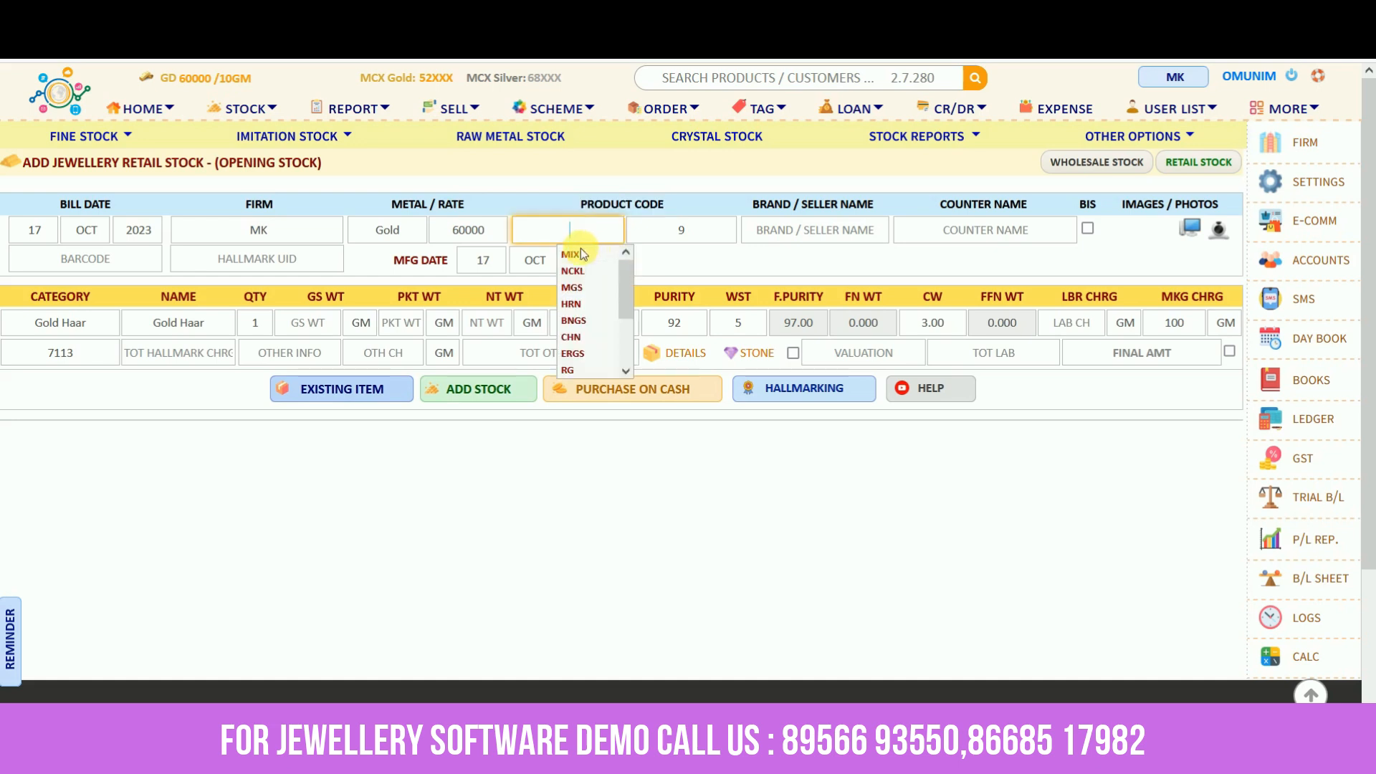
{"action": "mouse_move", "coordinate": [631, 295]}
{"action": "left_mouse_down"}
{"action": "mouse_move", "coordinate": [632, 350]}
{"action": "mouse_move", "coordinate": [637, 287]}
{"action": "mouse_move", "coordinate": [629, 345]}
{"action": "mouse_move", "coordinate": [627, 316]}
{"action": "left_mouse_up"}
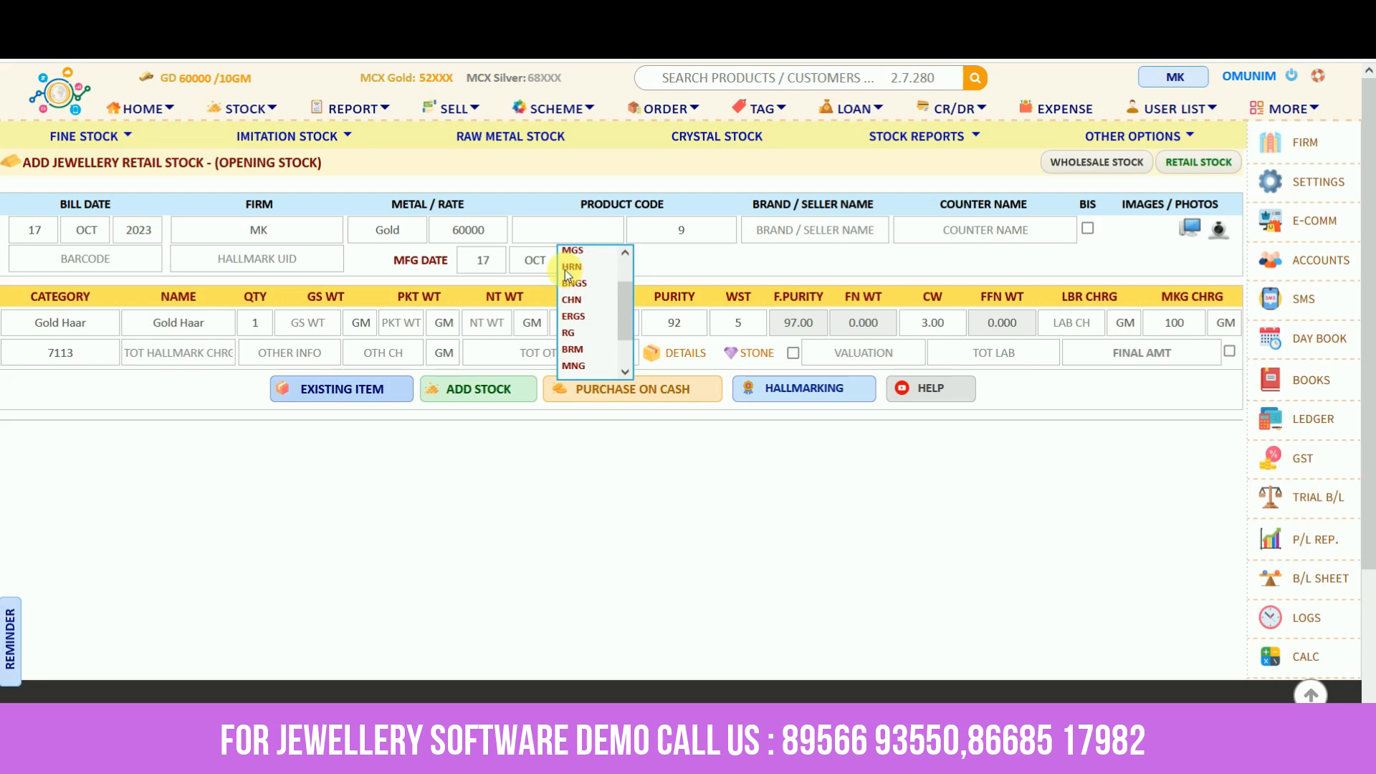
{"action": "left_click", "coordinate": [574, 319]}
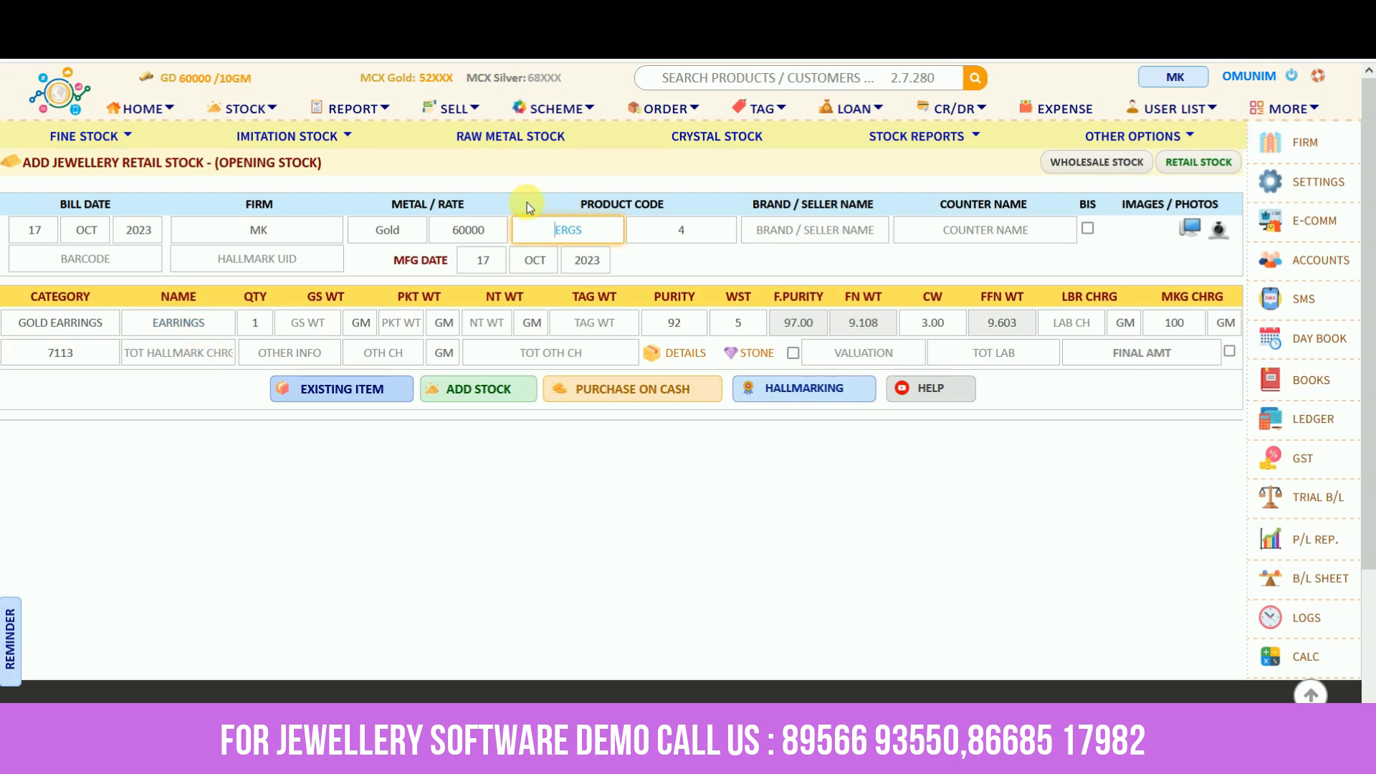
{"action": "left_click", "coordinate": [806, 238]}
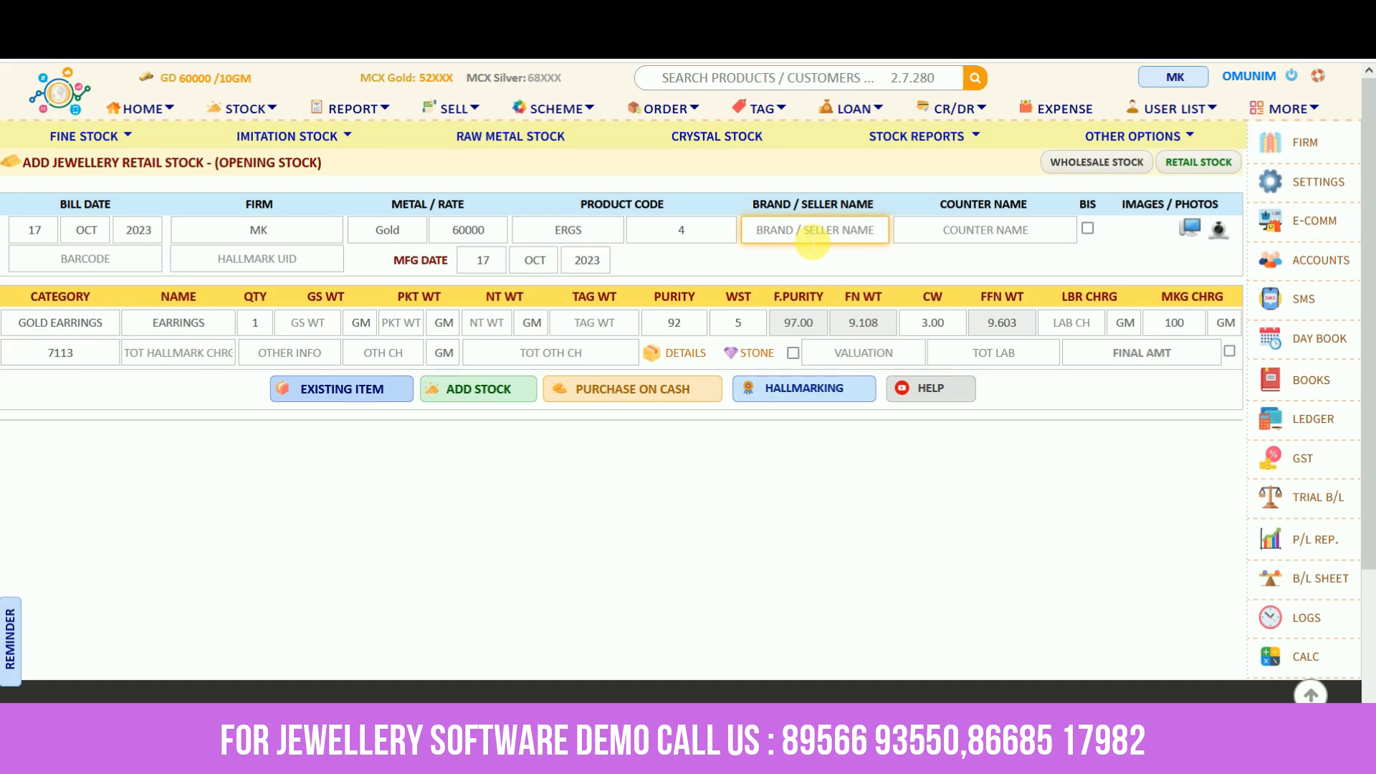
{"action": "left_click", "coordinate": [1012, 232]}
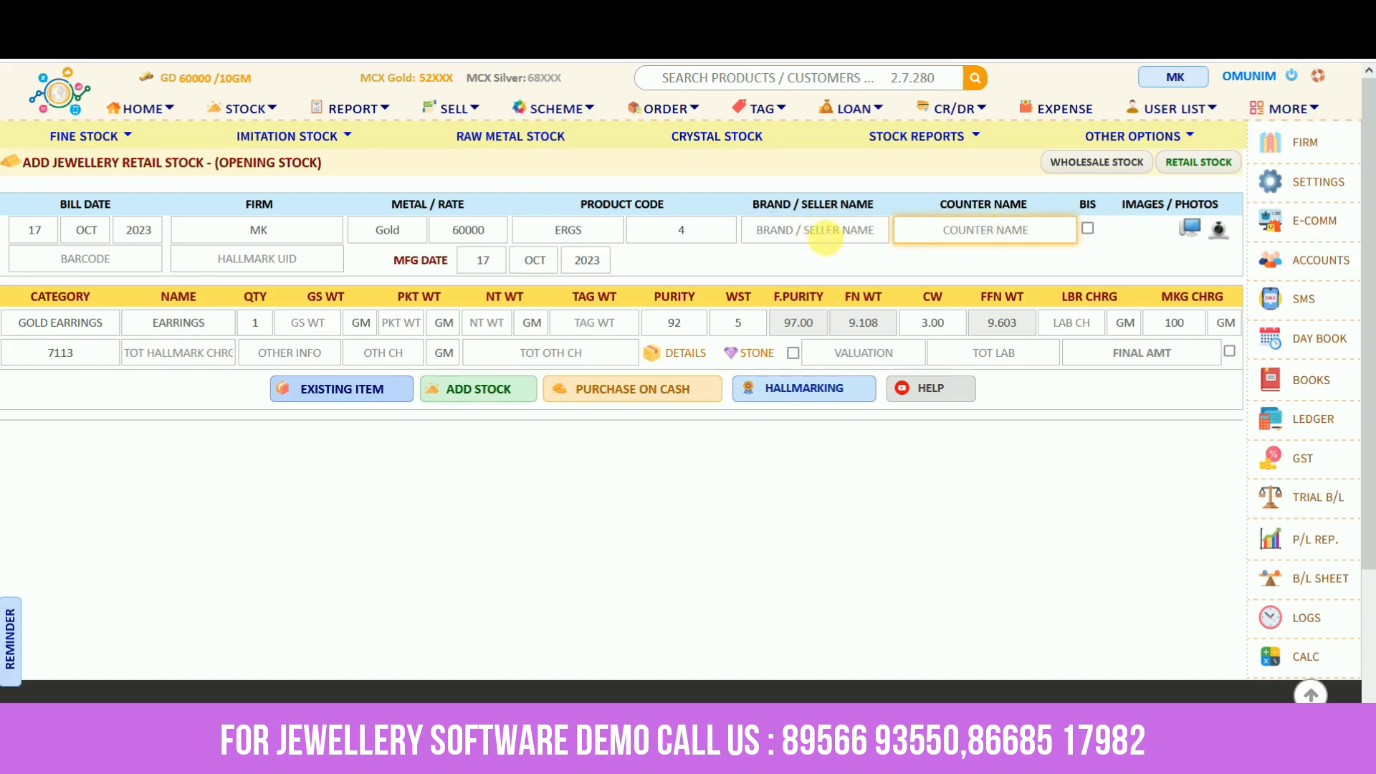
{"action": "left_click", "coordinate": [1124, 212]}
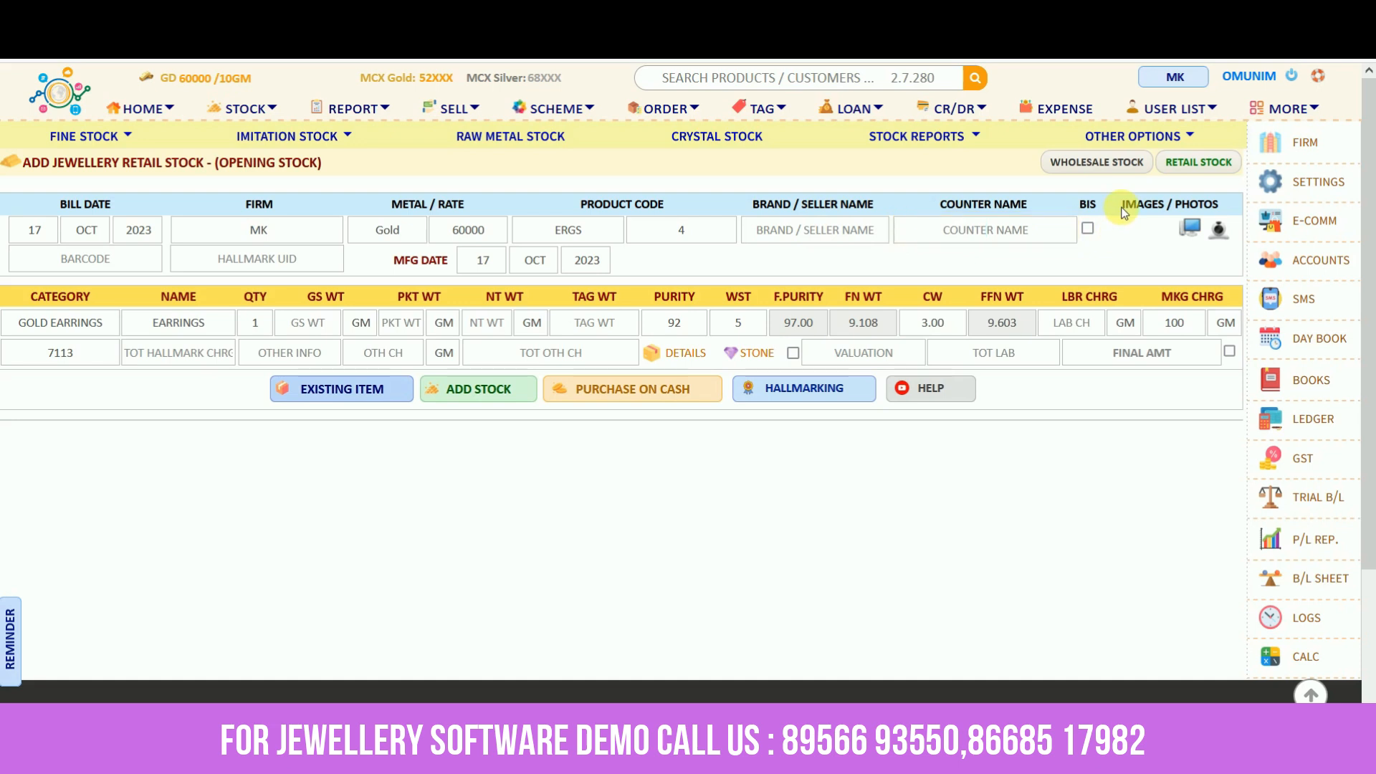
Attach the gold earrings photo to the item
{"action": "left_click", "coordinate": [1191, 229]}
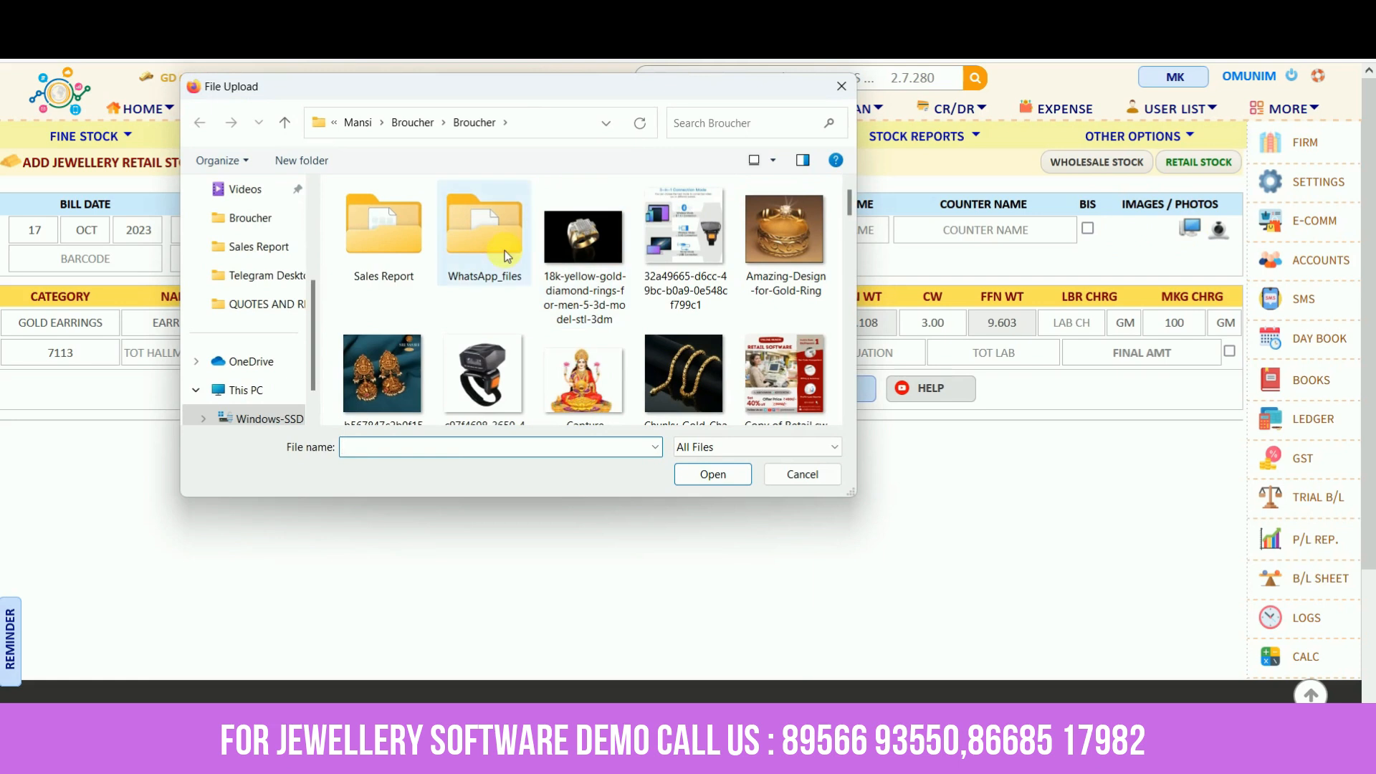
{"action": "left_click", "coordinate": [344, 367]}
{"action": "left_click", "coordinate": [687, 470]}
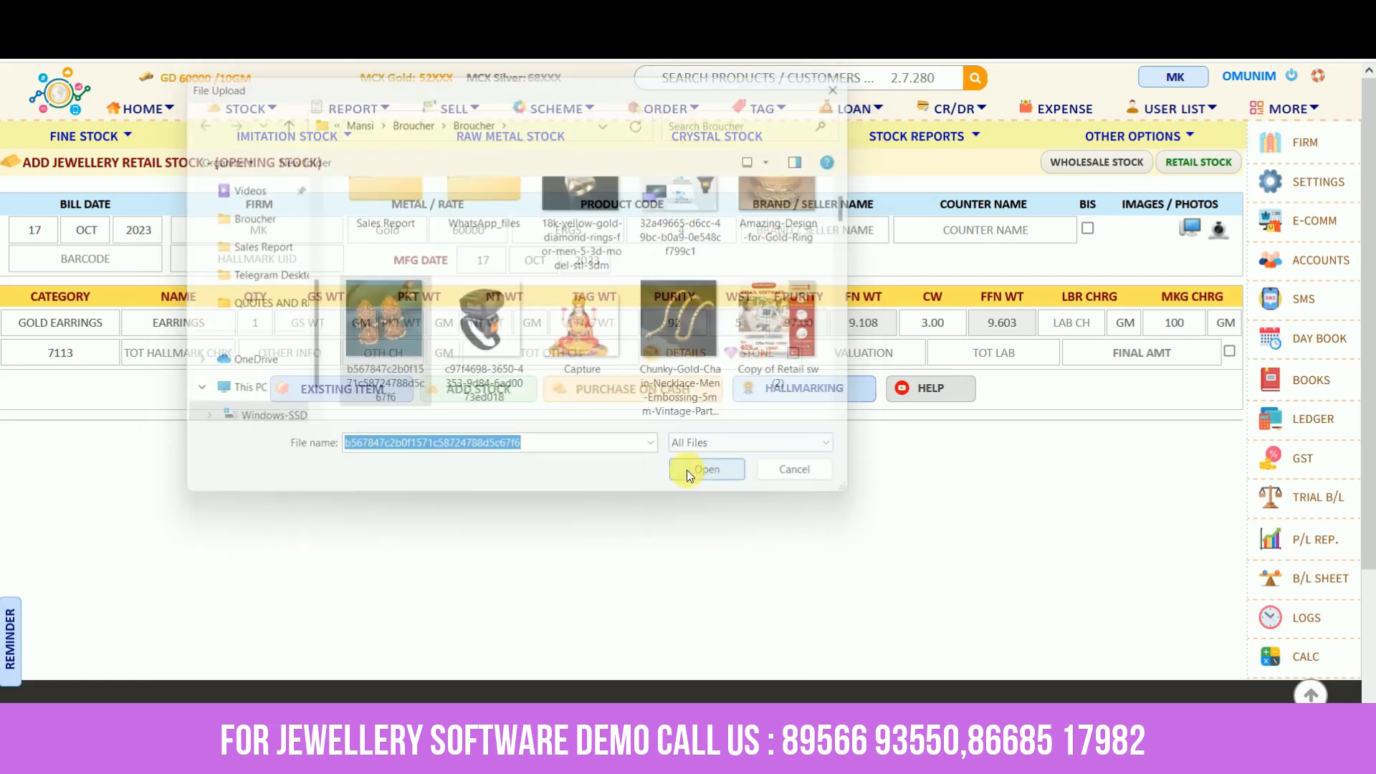
Enter hallmark UID VBG789 and 12 g gross weight, keeping packet weight 0 and purity 92
{"action": "left_click", "coordinate": [257, 267]}
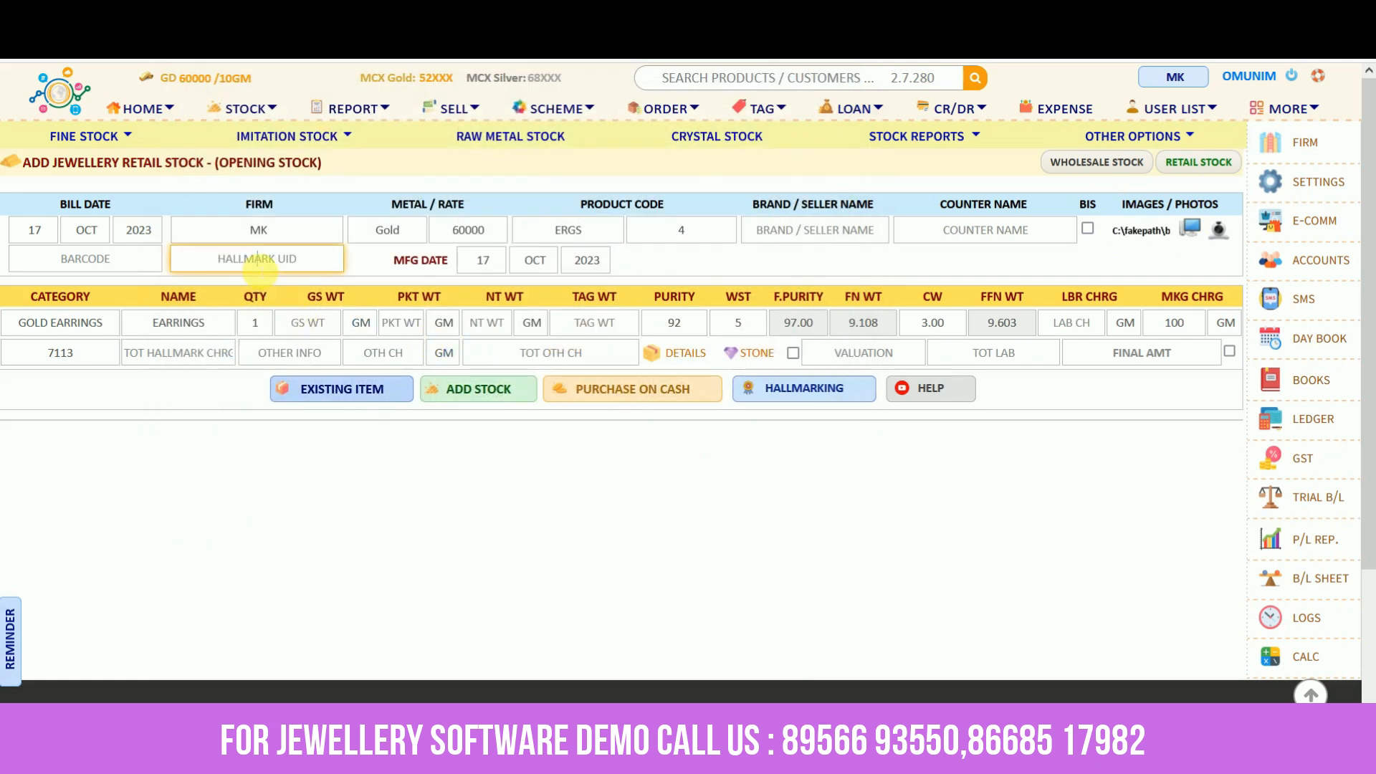
{"action": "type", "text": "VBG789"}
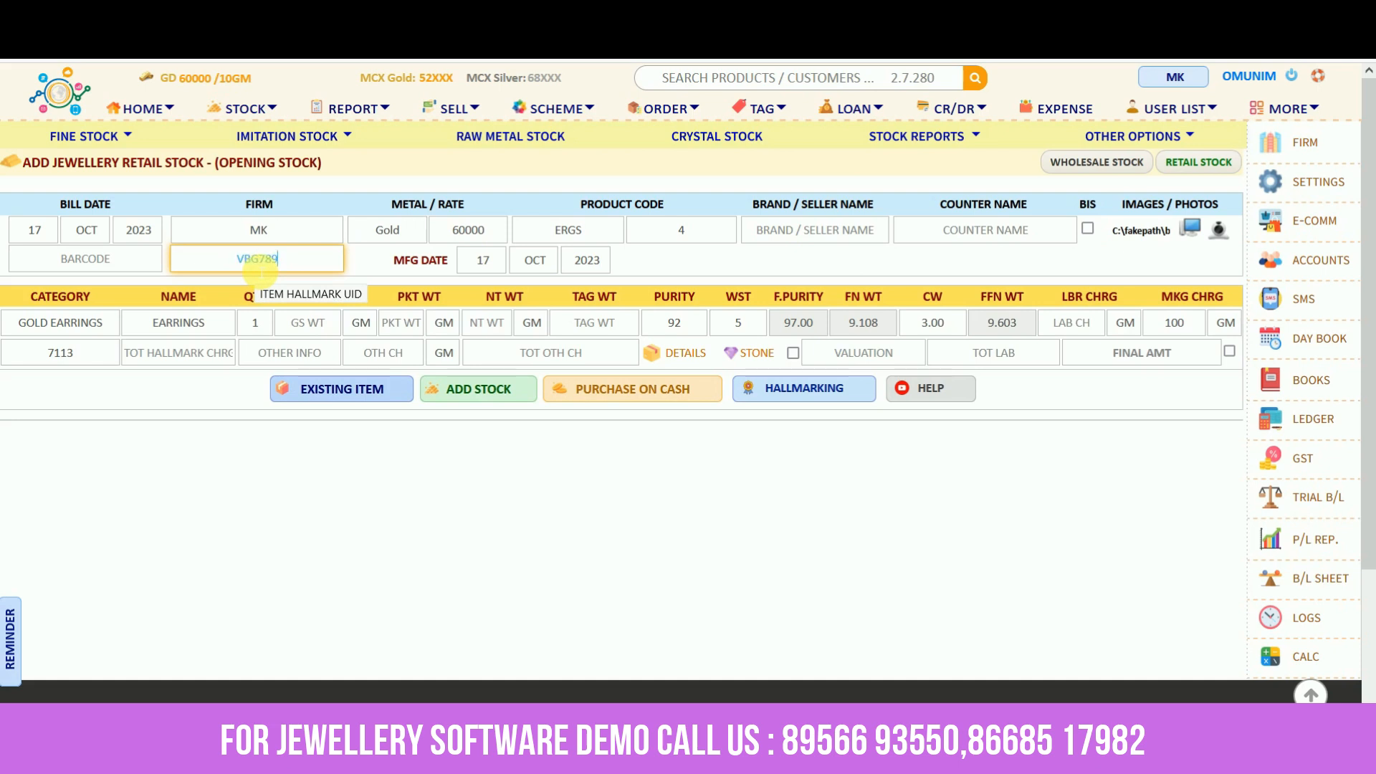
{"action": "left_click", "coordinate": [300, 323]}
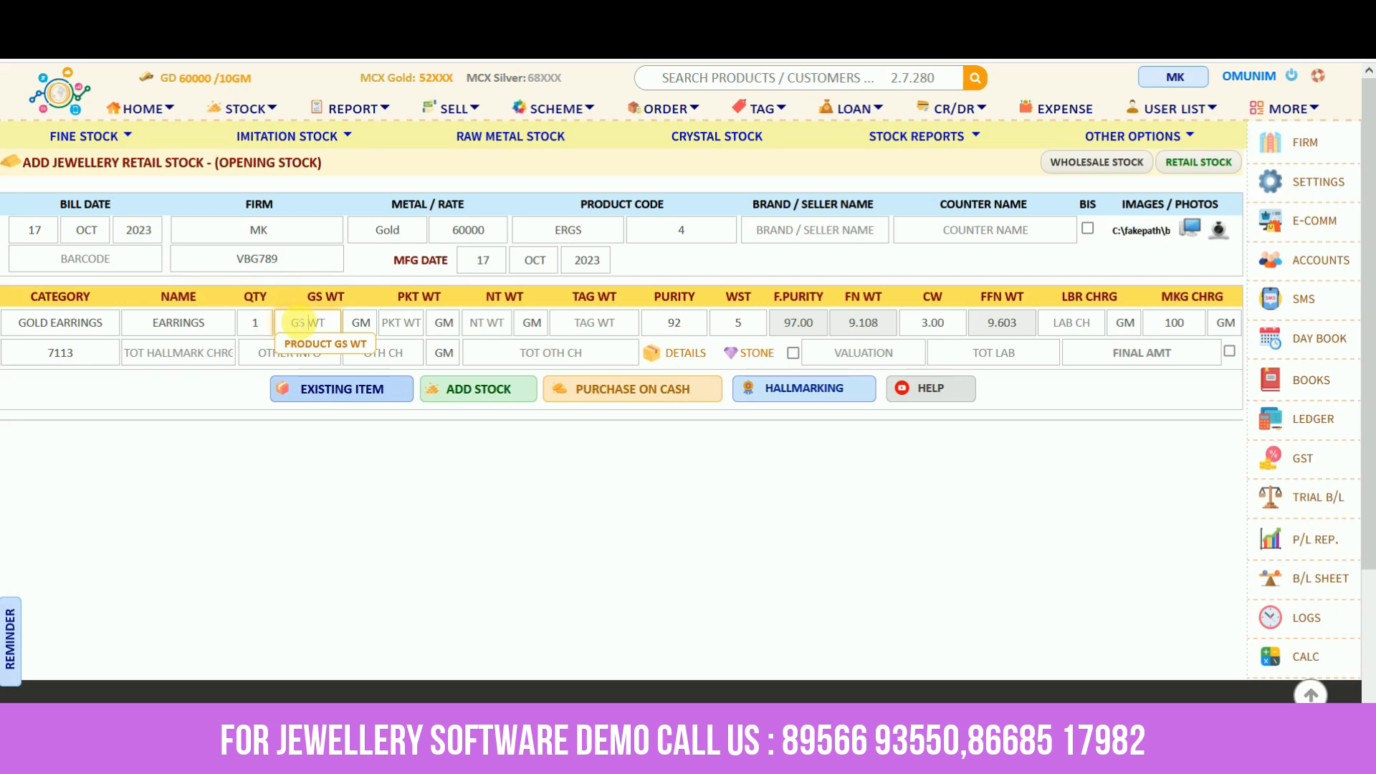
{"action": "type", "text": "12"}
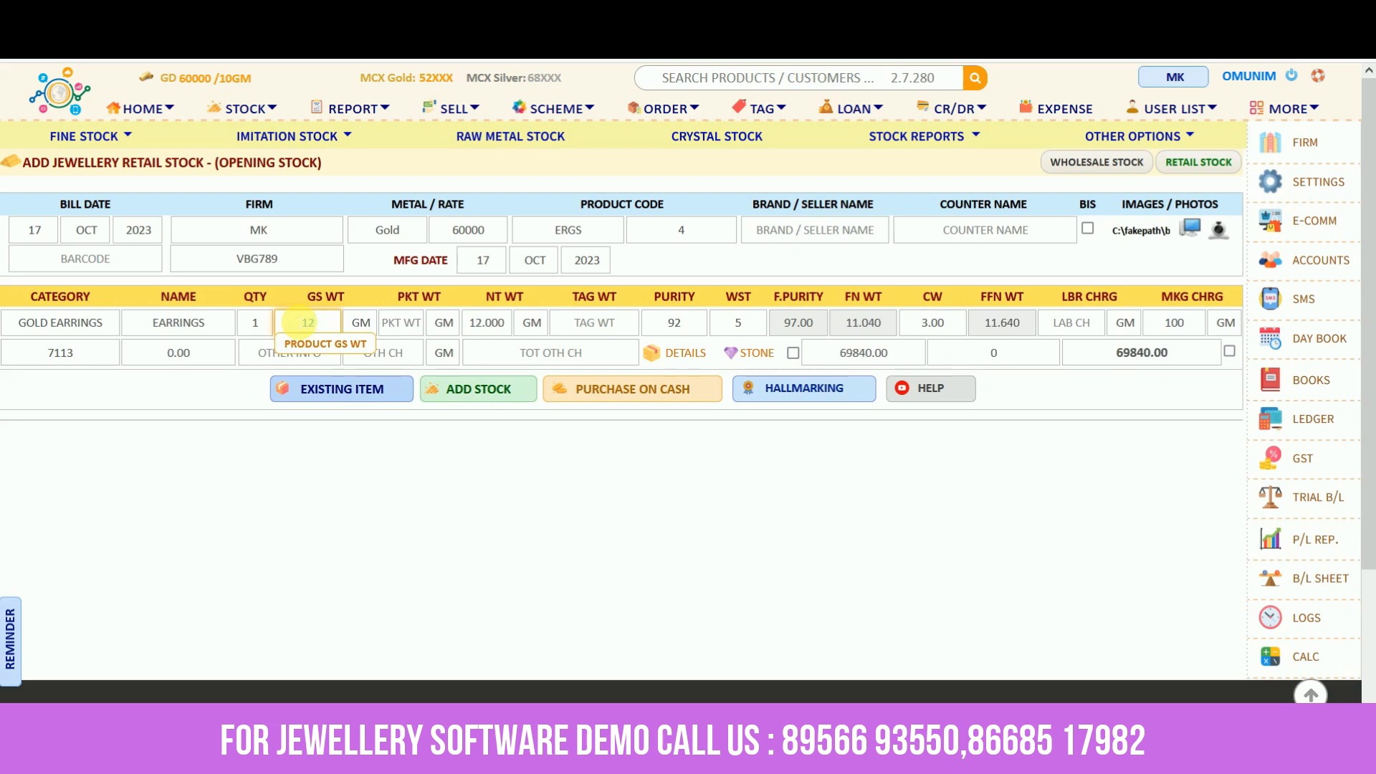
{"action": "key", "text": "Tab"}
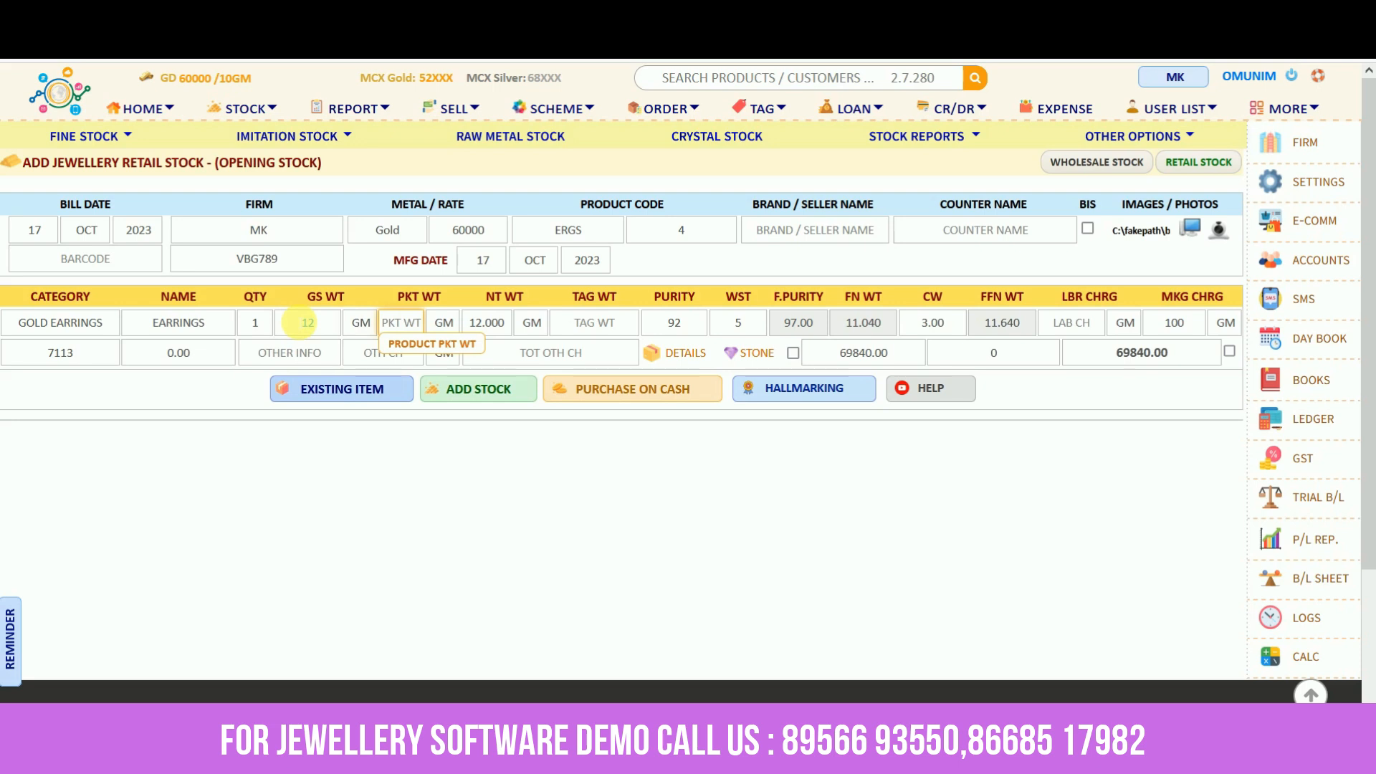
{"action": "key", "text": "Tab"}
{"action": "key", "text": "Tab"}
{"action": "key", "text": "Tab"}
{"action": "key", "text": "Tab"}
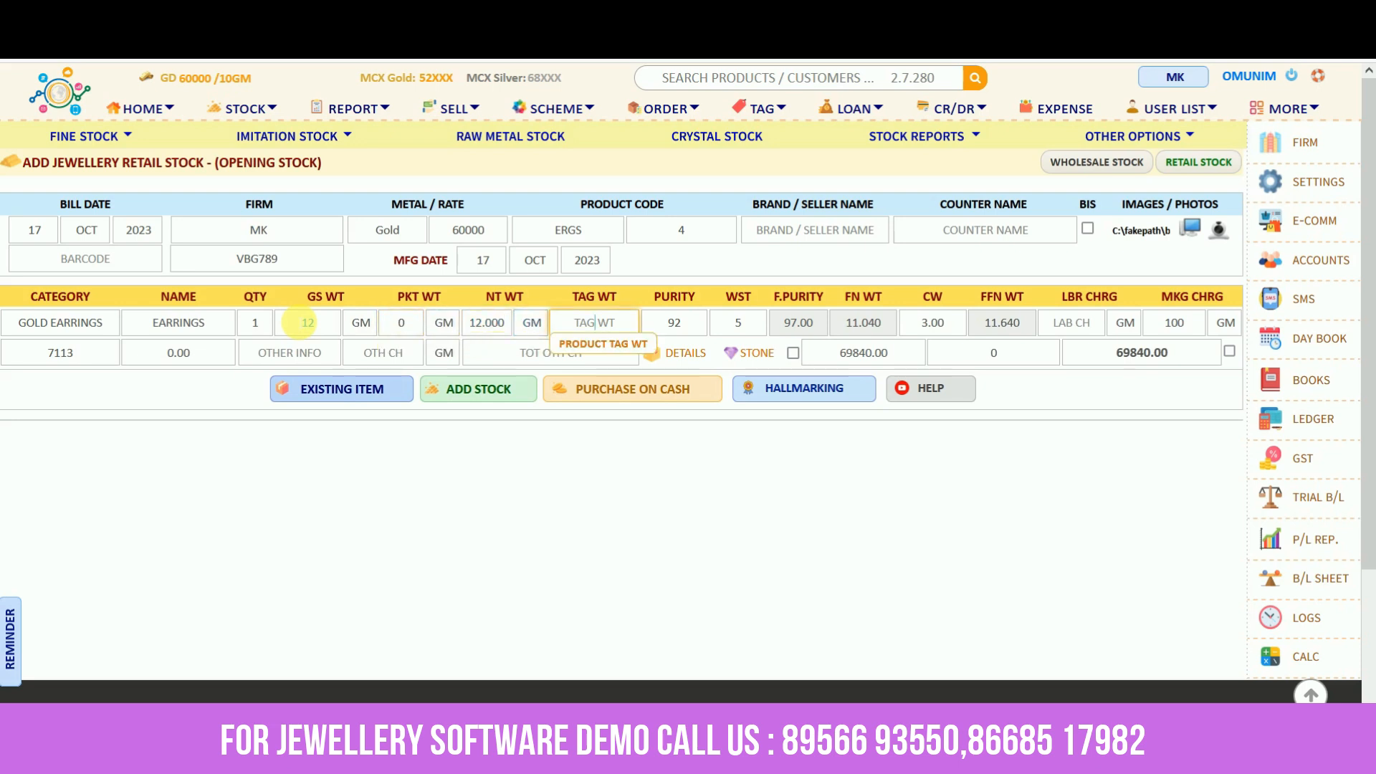
{"action": "key", "text": "Tab"}
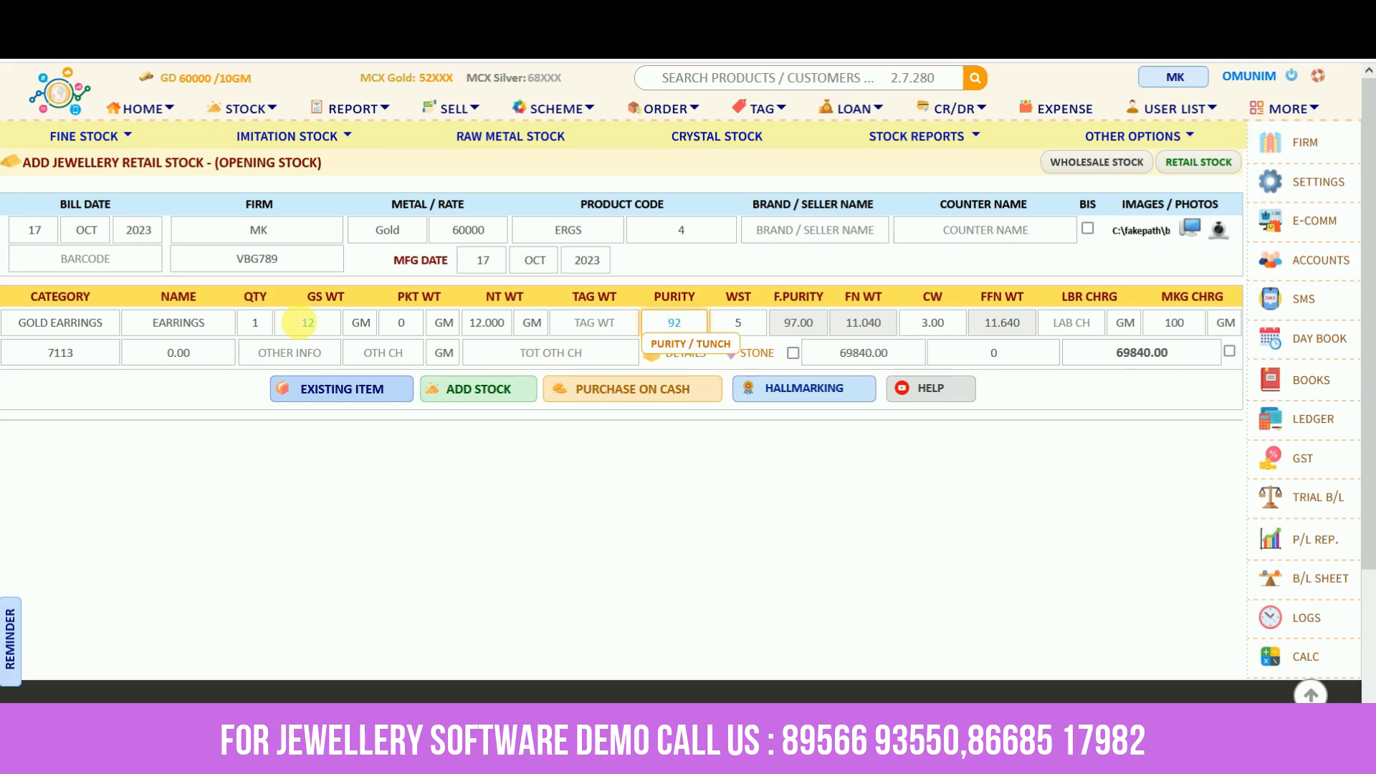
{"action": "key", "text": "Tab"}
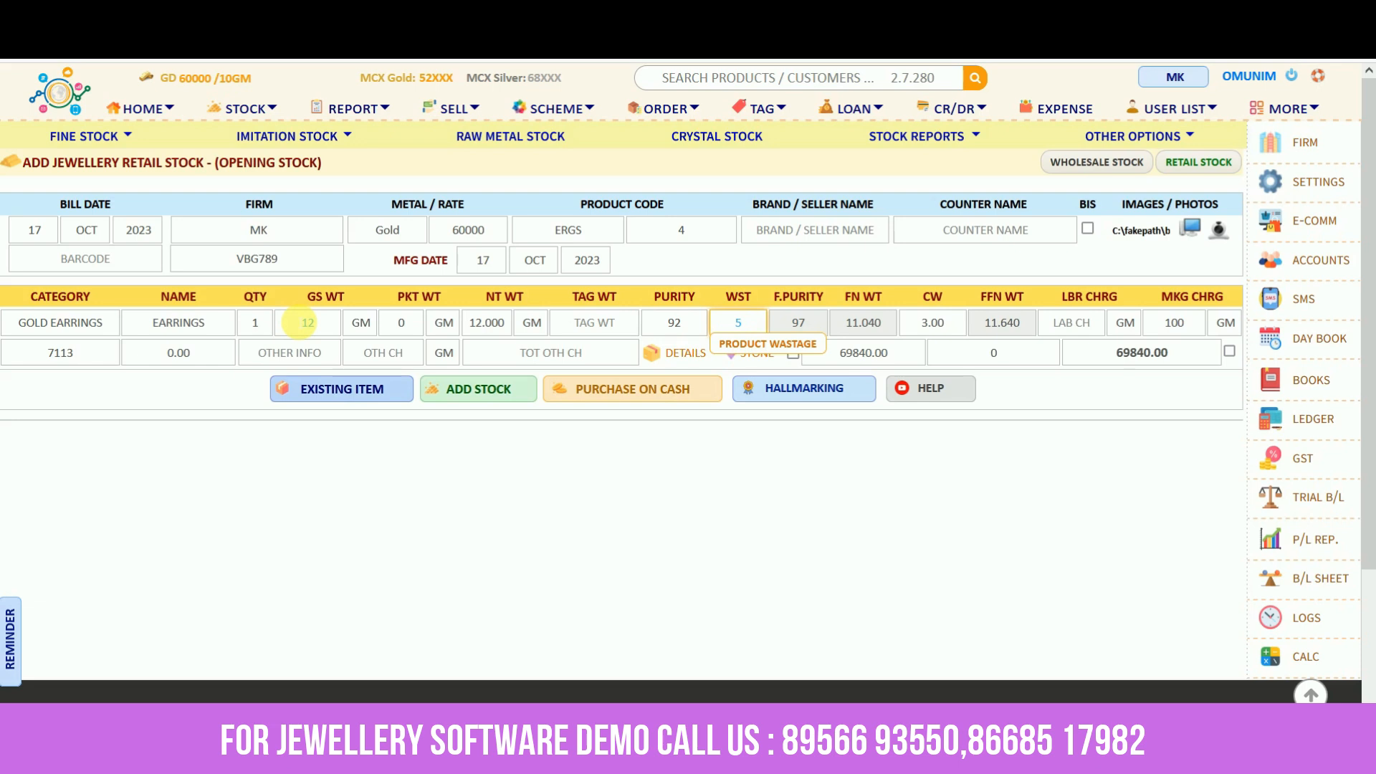
Pass through wastage 5 and the labour and making charges, keep grams as making-charge unit, no stone row
{"action": "left_click", "coordinate": [914, 327]}
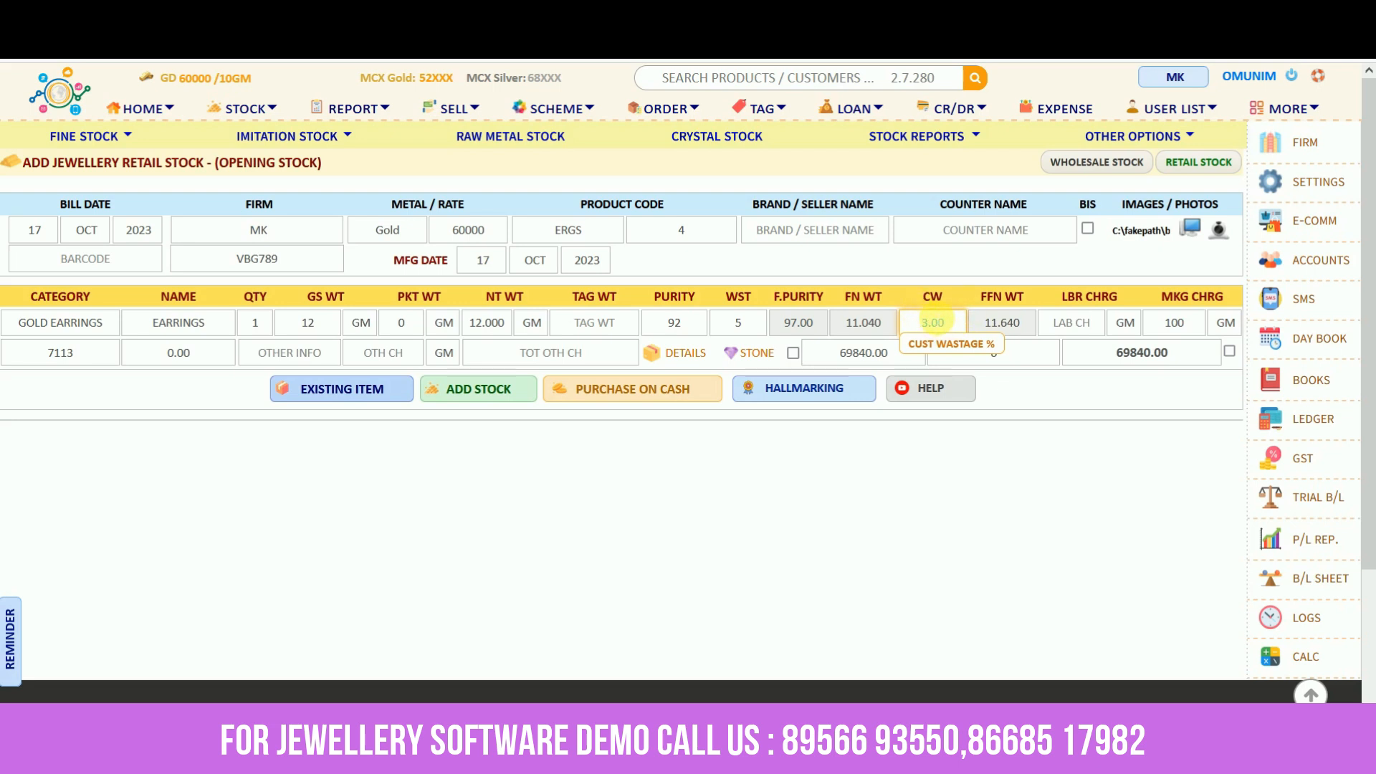
{"action": "left_click", "coordinate": [1069, 324]}
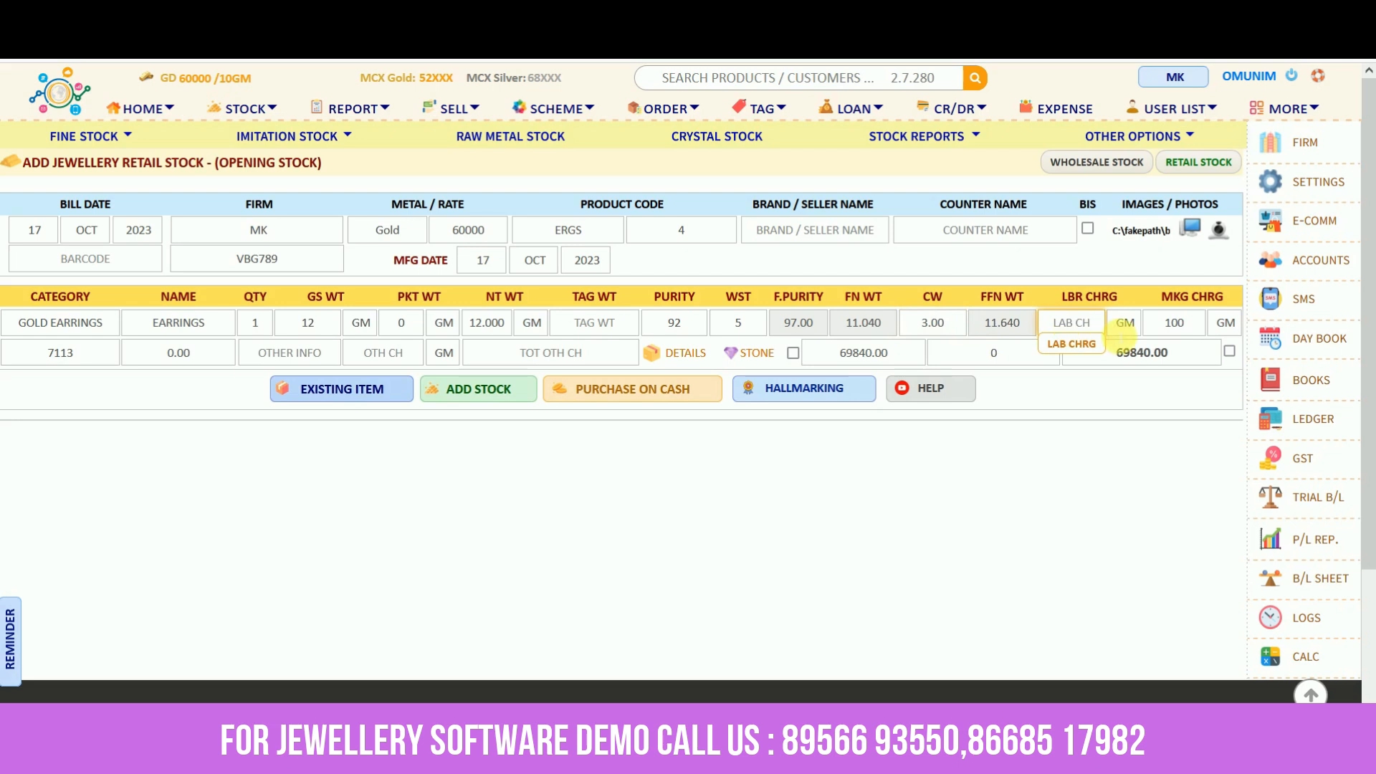
{"action": "left_click", "coordinate": [1198, 329]}
{"action": "left_click", "coordinate": [1086, 327]}
{"action": "left_click", "coordinate": [1191, 330]}
{"action": "left_click", "coordinate": [1226, 329]}
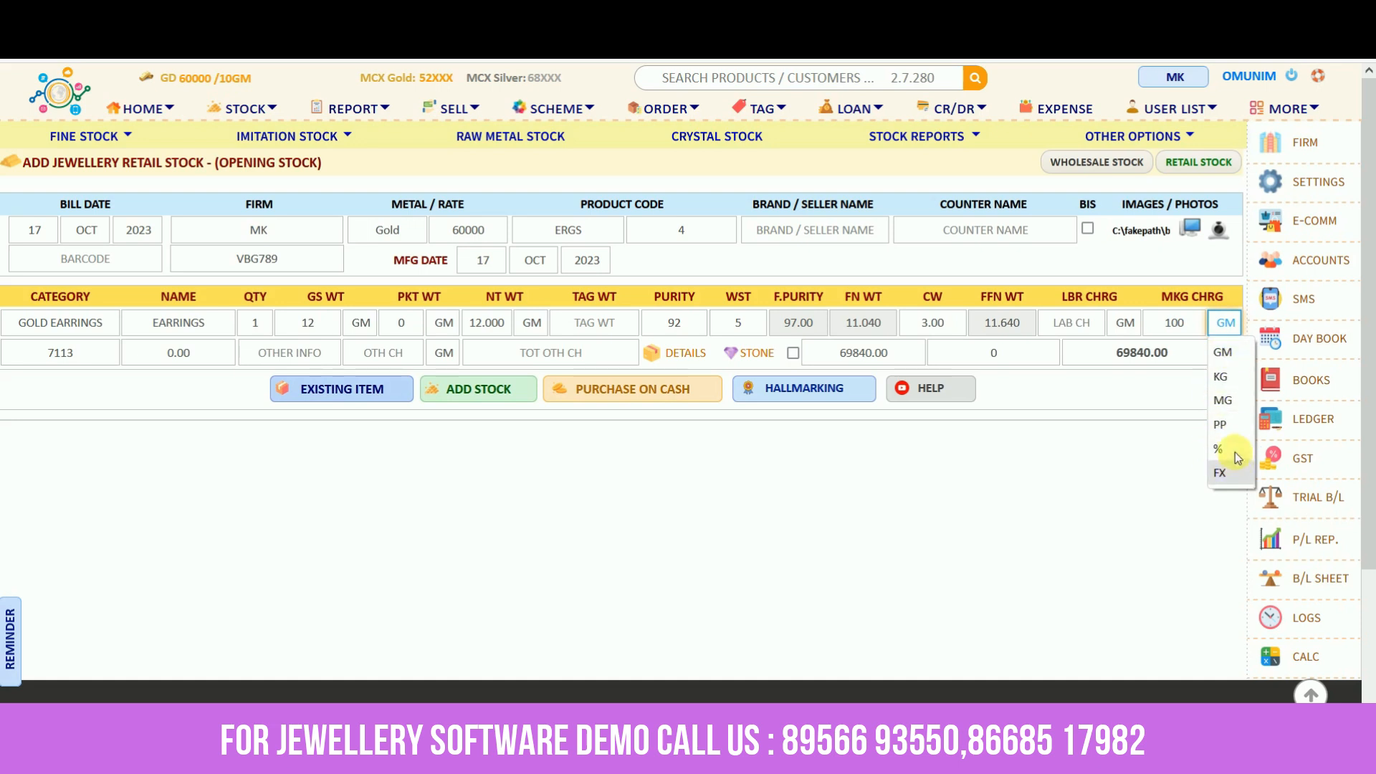
{"action": "left_click", "coordinate": [1239, 353]}
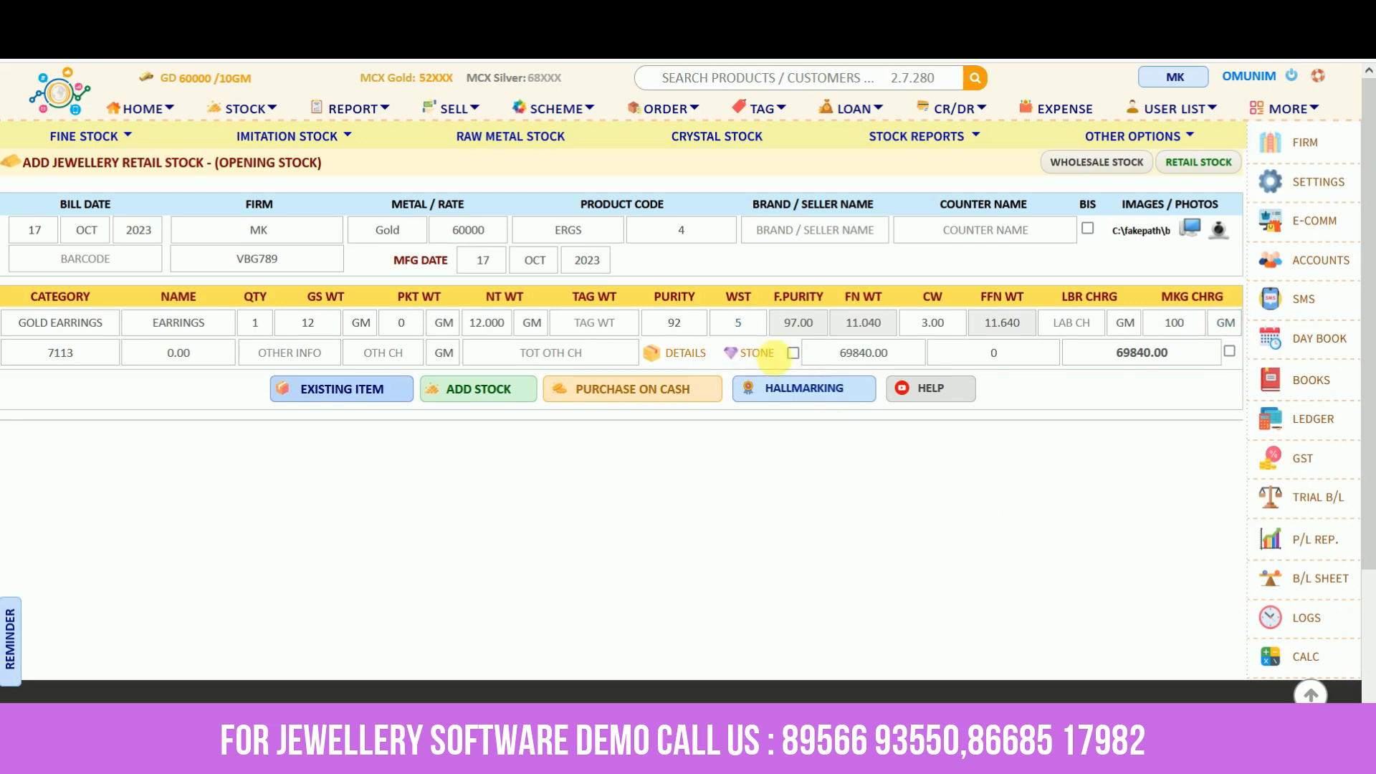
{"action": "left_click", "coordinate": [758, 354]}
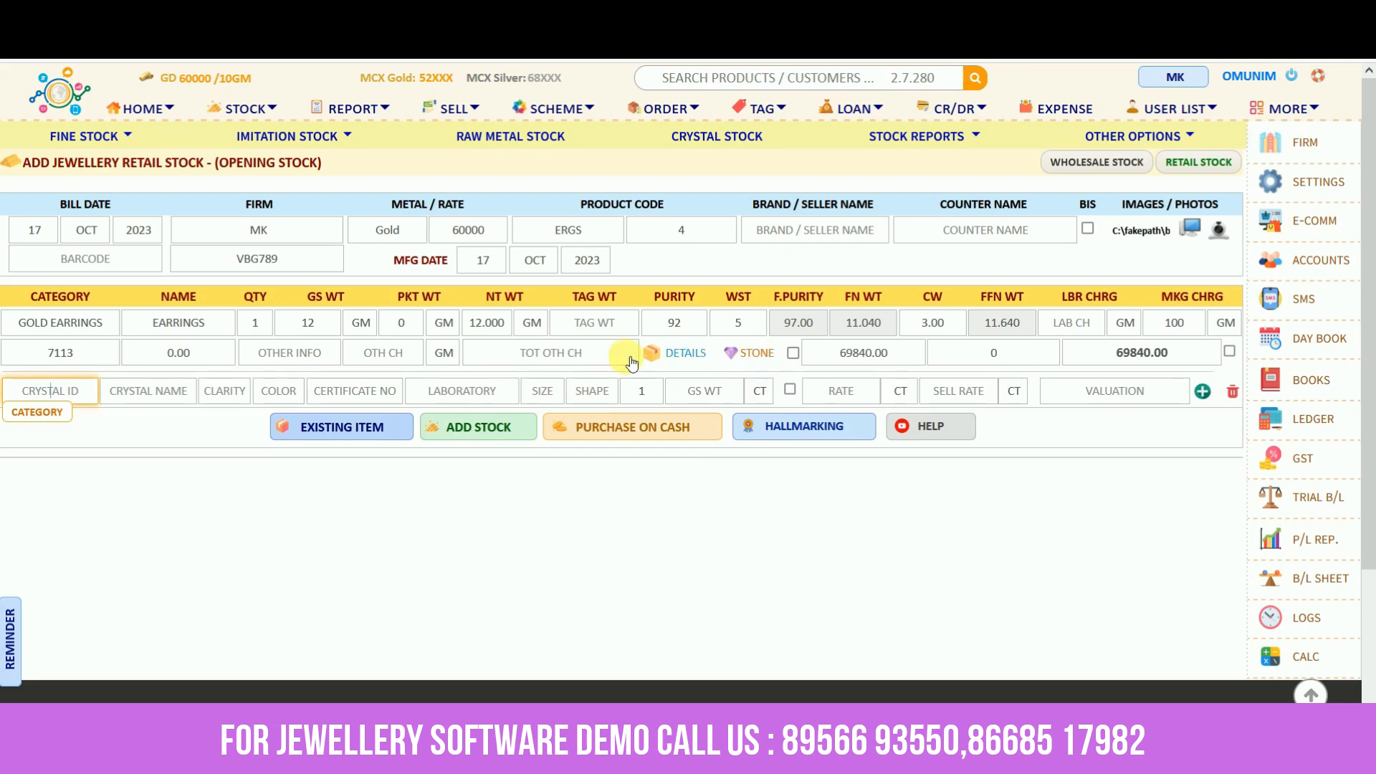
{"action": "left_click", "coordinate": [458, 396]}
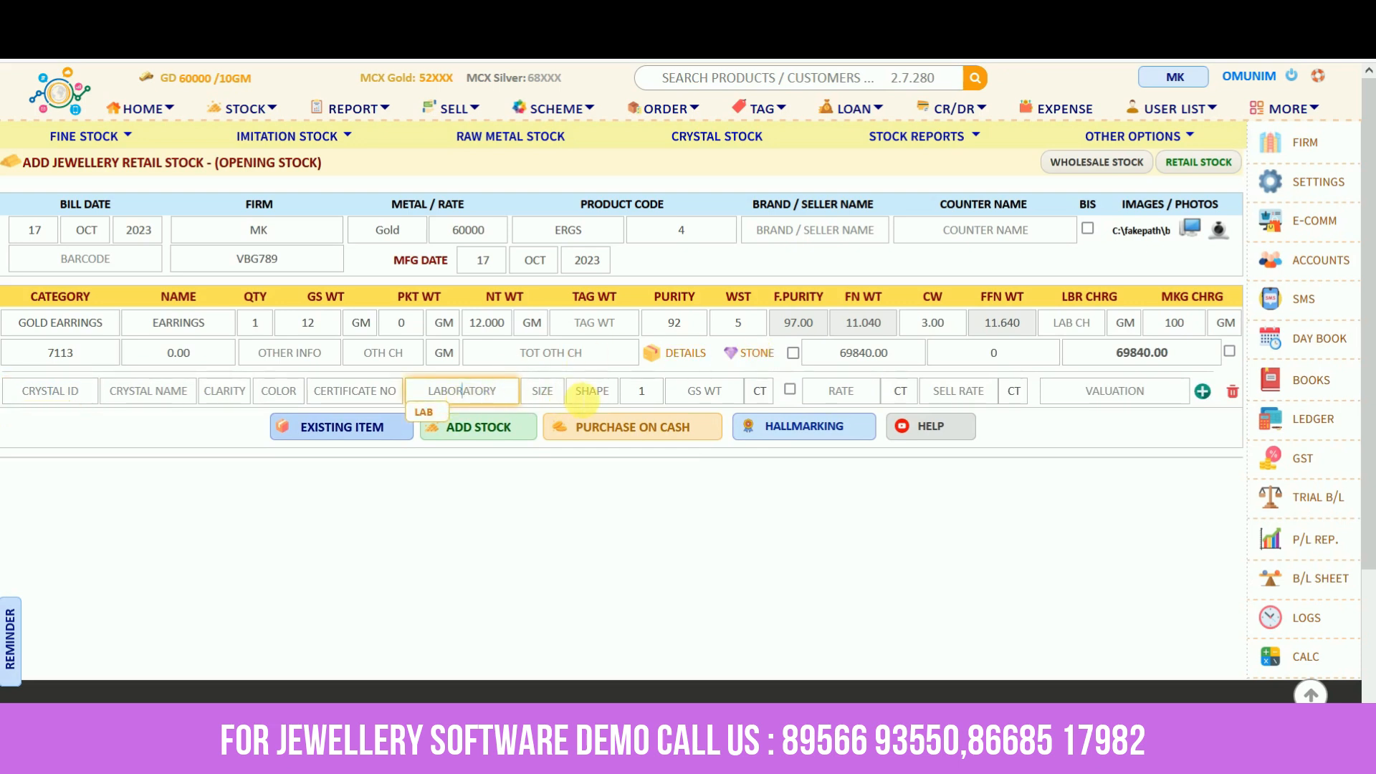
{"action": "left_click", "coordinate": [1232, 391]}
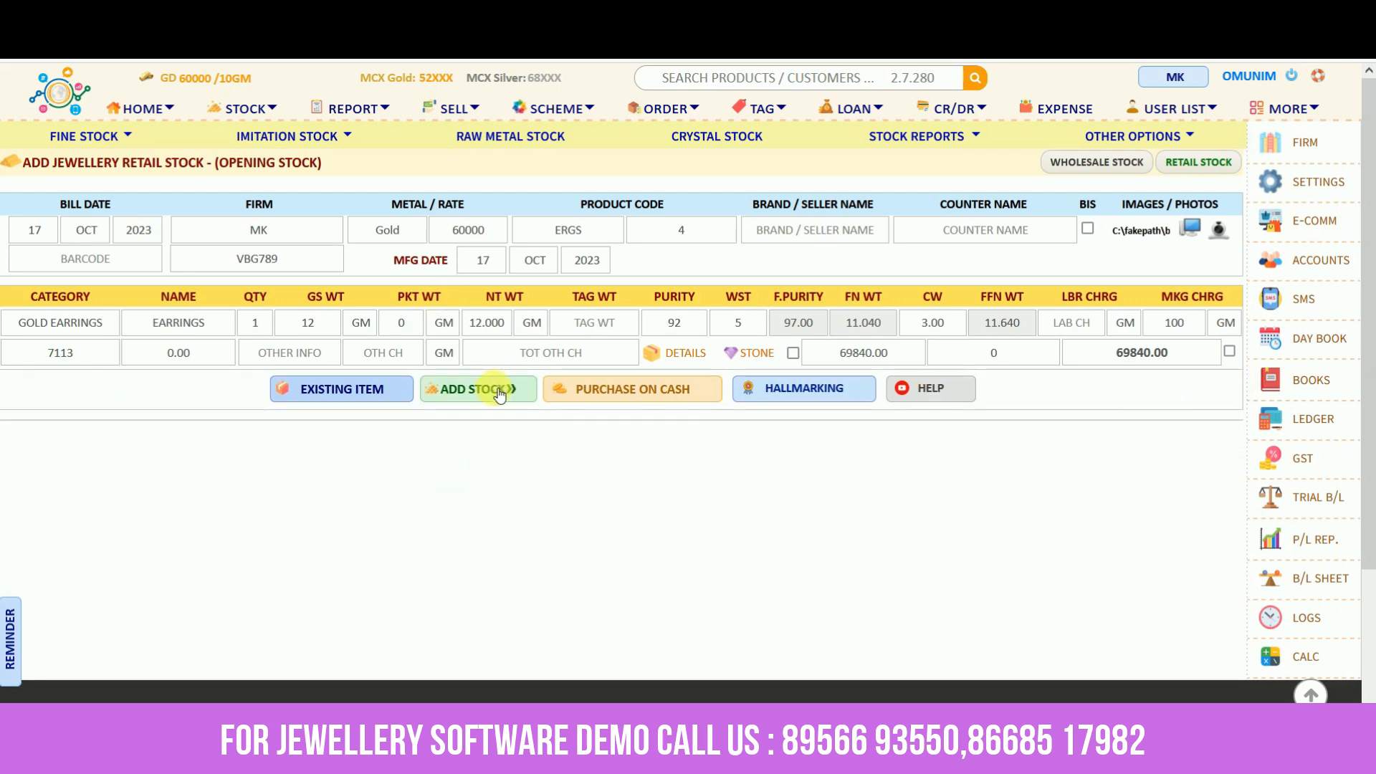
Add the earrings to available stock without printing a tag, then view the Stock Panel
{"action": "left_click", "coordinate": [500, 394]}
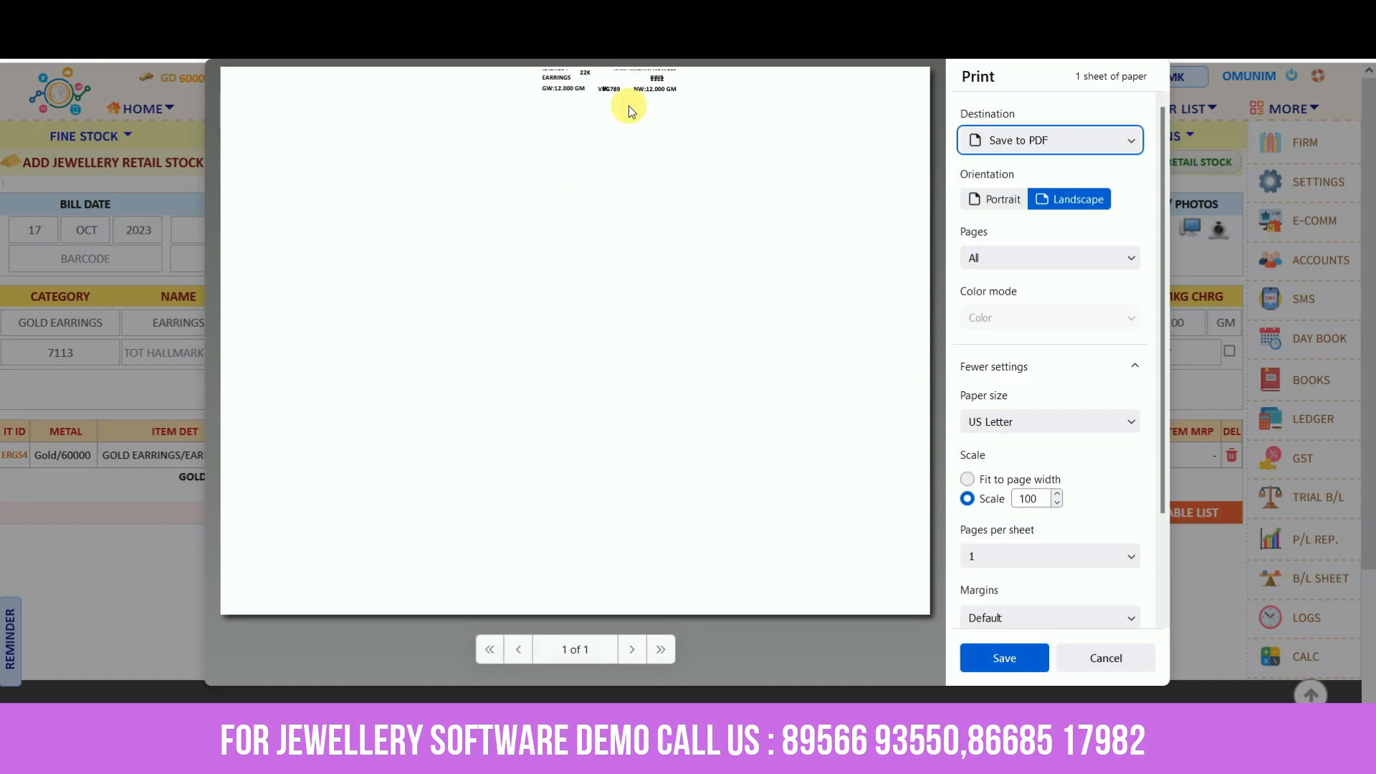
{"action": "left_click", "coordinate": [1102, 657]}
{"action": "left_click", "coordinate": [1059, 514]}
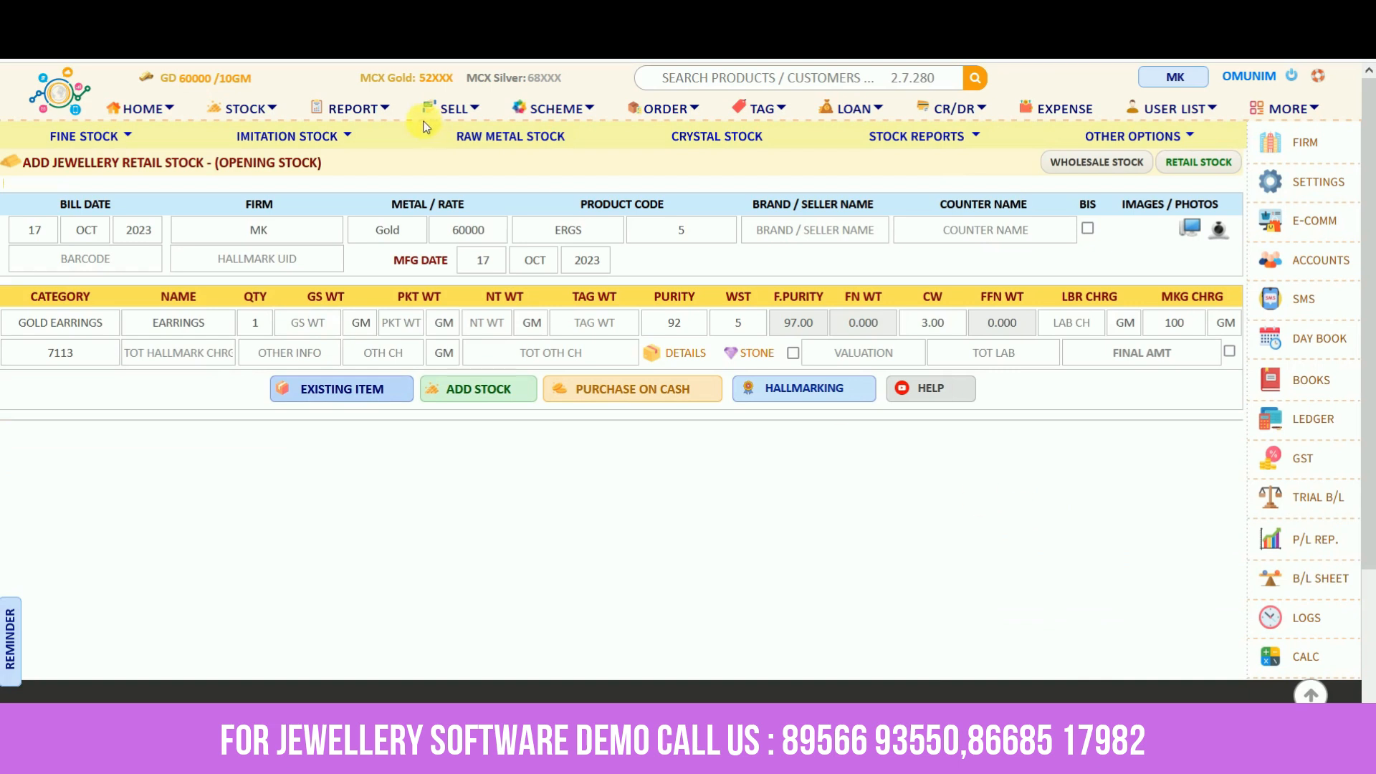
{"action": "left_click", "coordinate": [351, 114]}
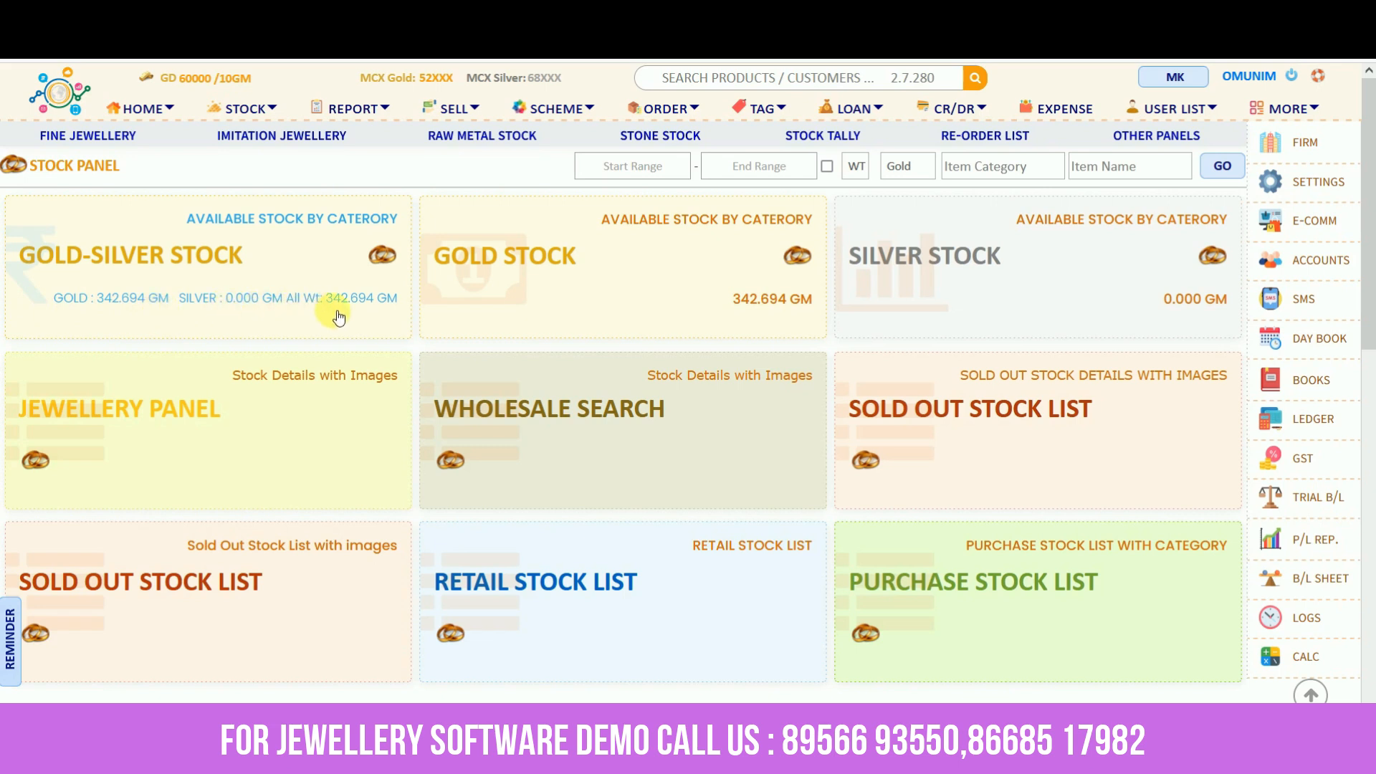
Open the Gold Silver Stock List, try a Ring category filter, then clear it to show all 13 entries
{"action": "left_click", "coordinate": [222, 286]}
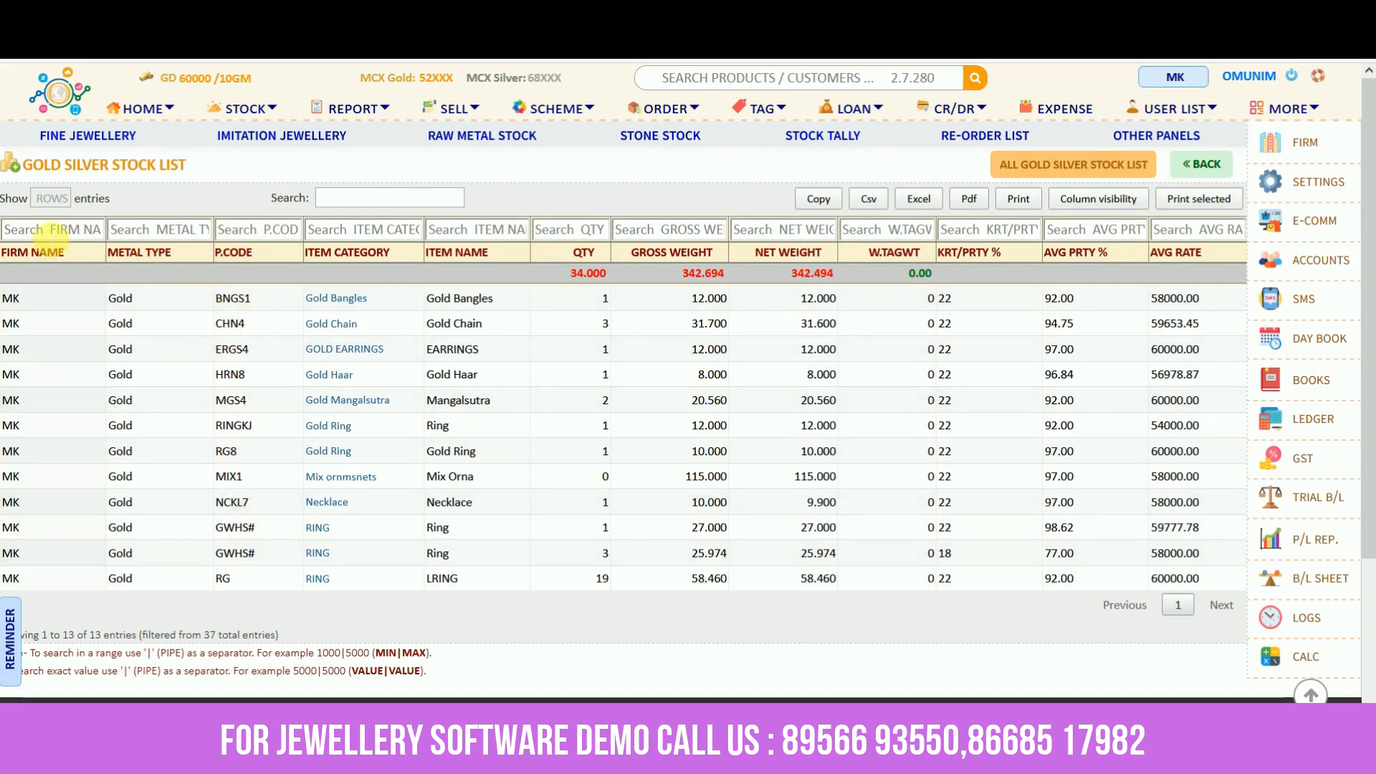
{"action": "left_click", "coordinate": [136, 230]}
{"action": "left_click", "coordinate": [266, 230]}
{"action": "left_click", "coordinate": [355, 230]}
{"action": "left_click", "coordinate": [494, 230]}
{"action": "left_click", "coordinate": [363, 230]}
{"action": "type", "text": "Ring"}
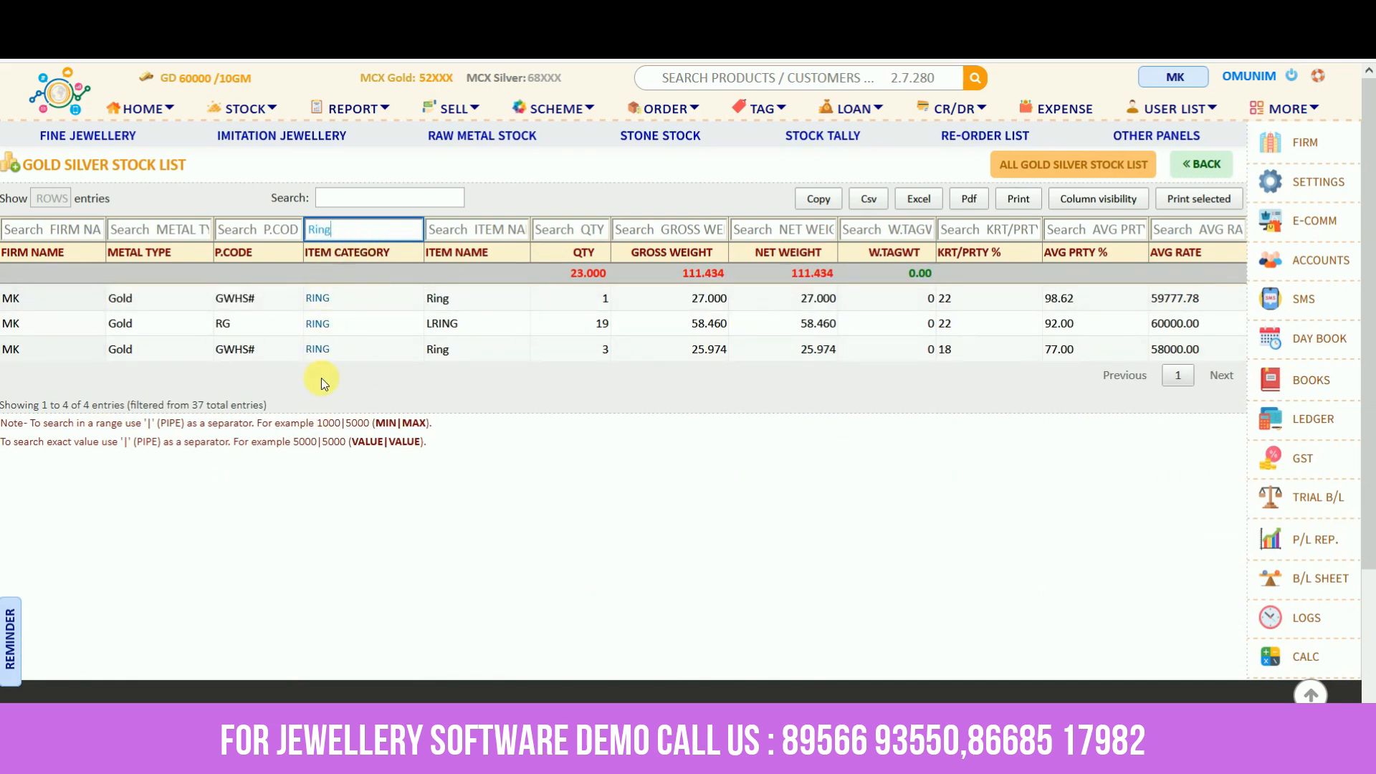
{"action": "key", "text": "BackSpace"}
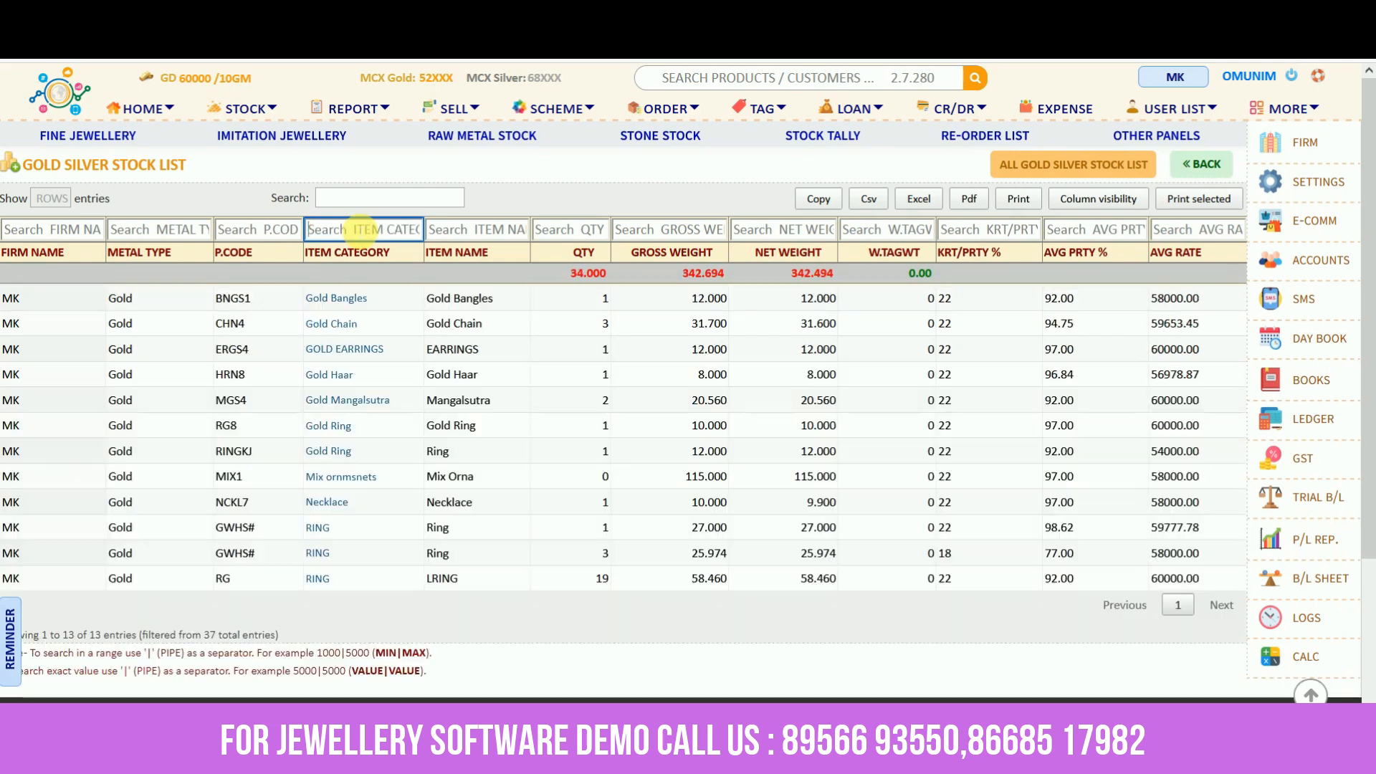
{"action": "left_click", "coordinate": [565, 198]}
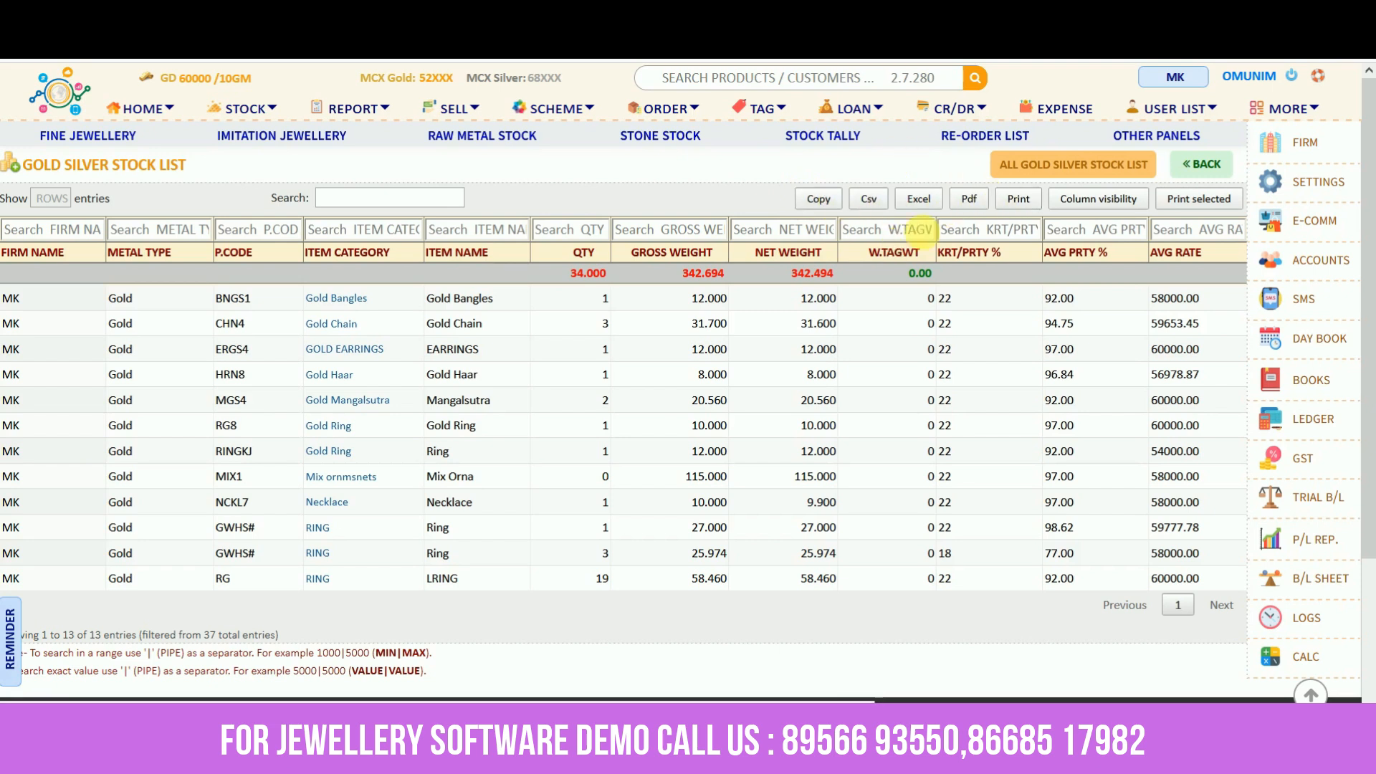
Export the stock list as a spreadsheet, open it, and return to the Stock Panel
{"action": "left_click", "coordinate": [916, 202]}
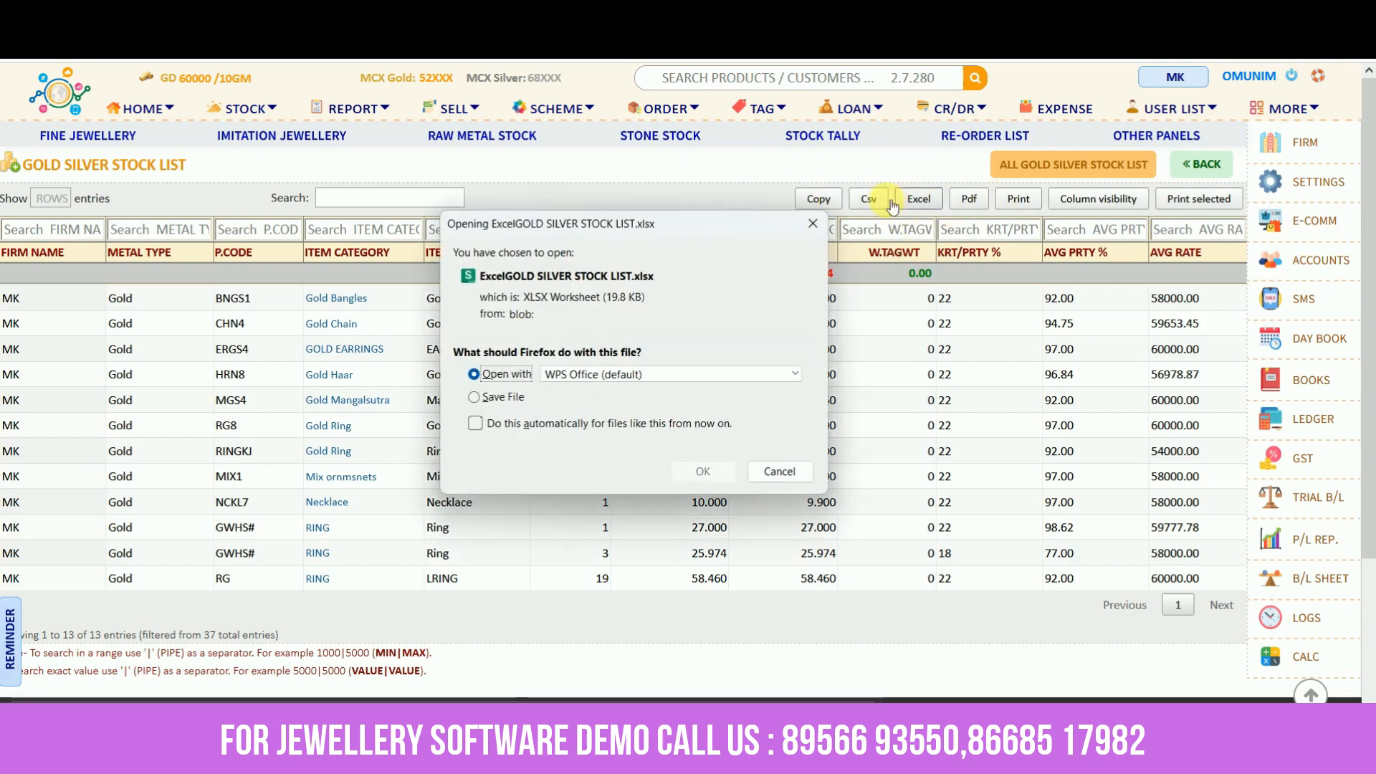
{"action": "left_click", "coordinate": [682, 479]}
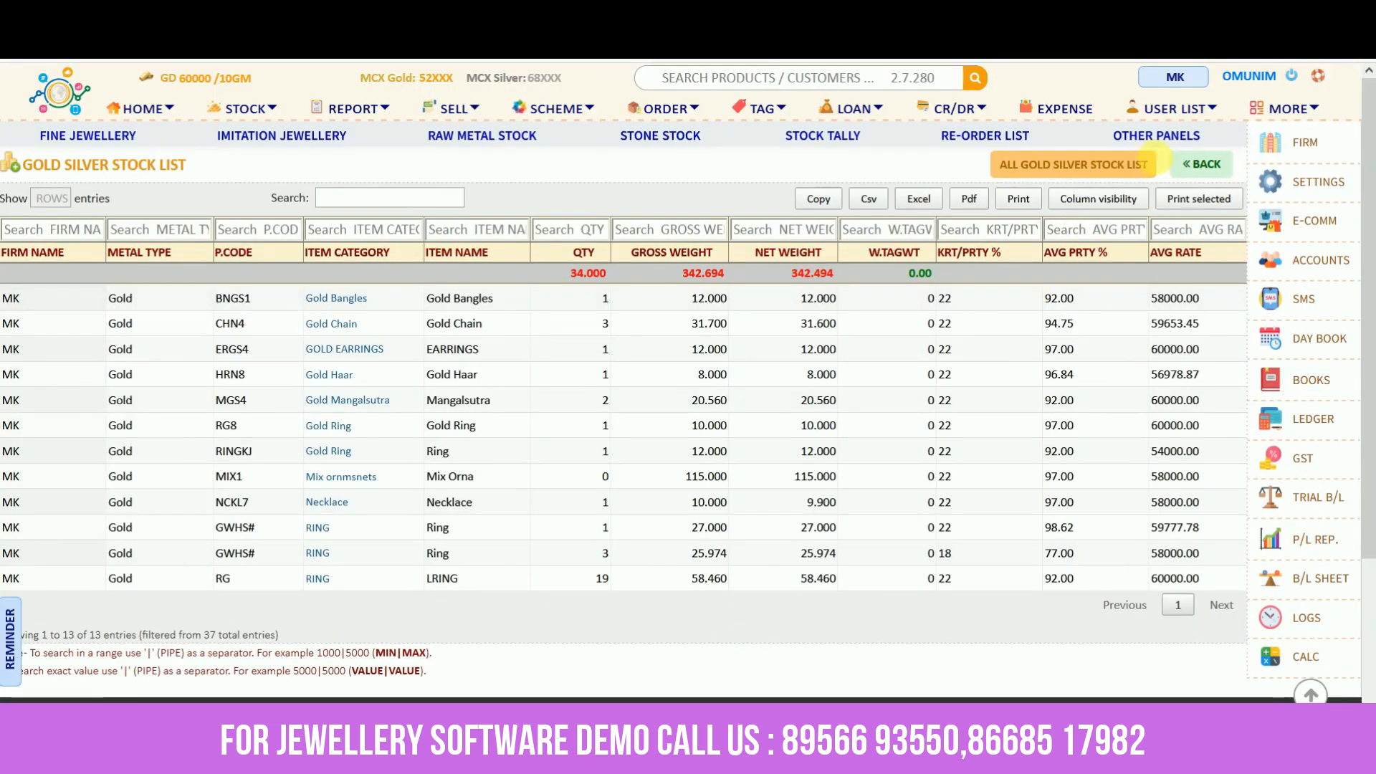
{"action": "left_click", "coordinate": [1204, 167]}
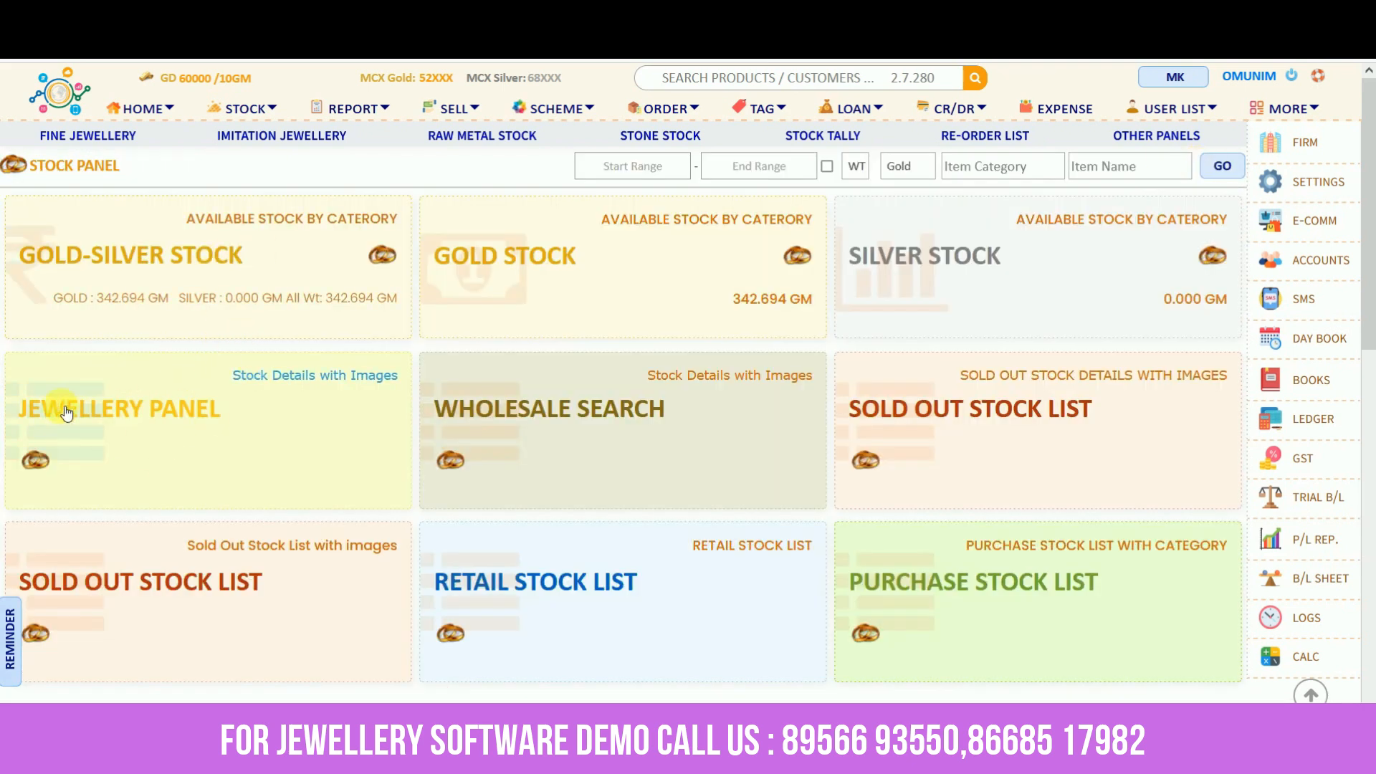
Open the Jewellery Panel and view full details of the ERGS4 gold earrings
{"action": "left_click", "coordinate": [117, 420]}
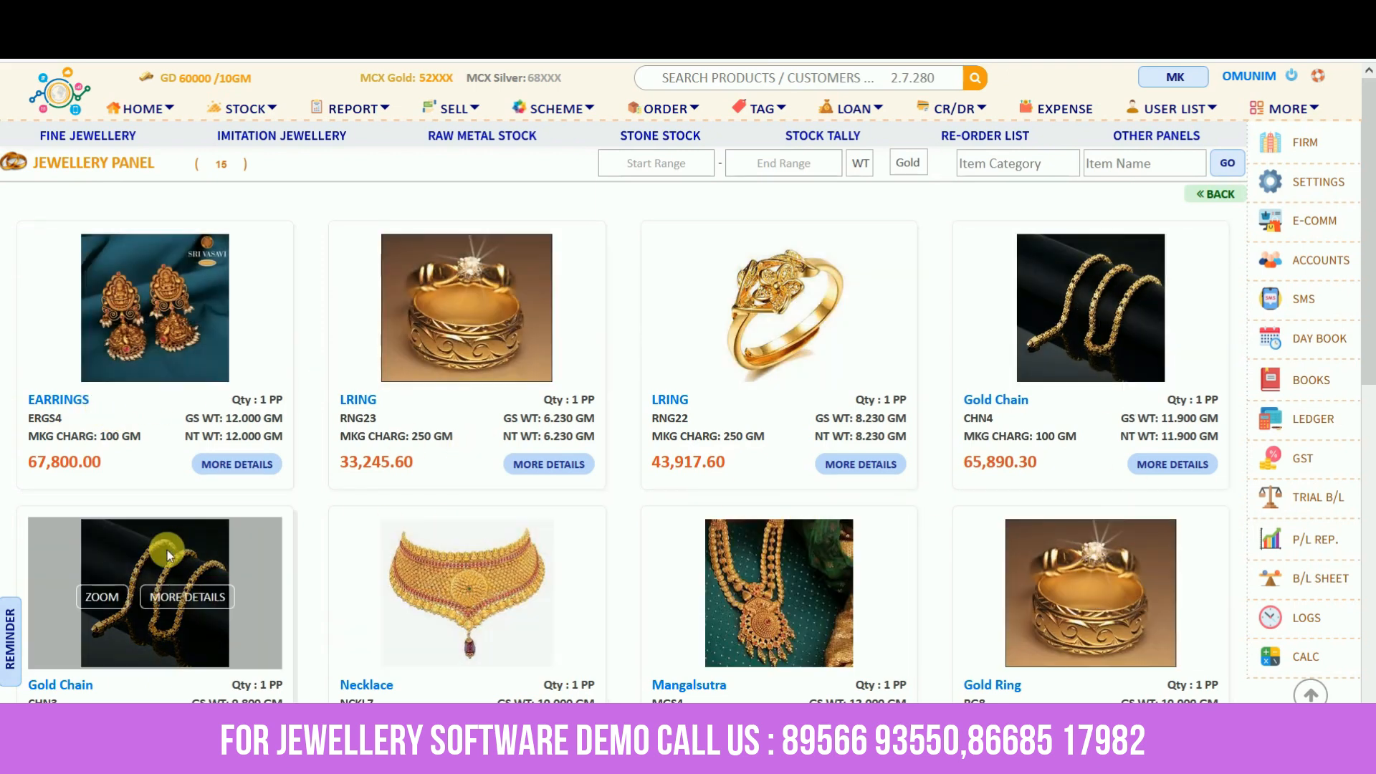
{"action": "scroll", "coordinate": [167, 549], "scroll_direction": "down", "scroll_amount": 3}
{"action": "scroll", "coordinate": [166, 549], "scroll_direction": "up", "scroll_amount": 4}
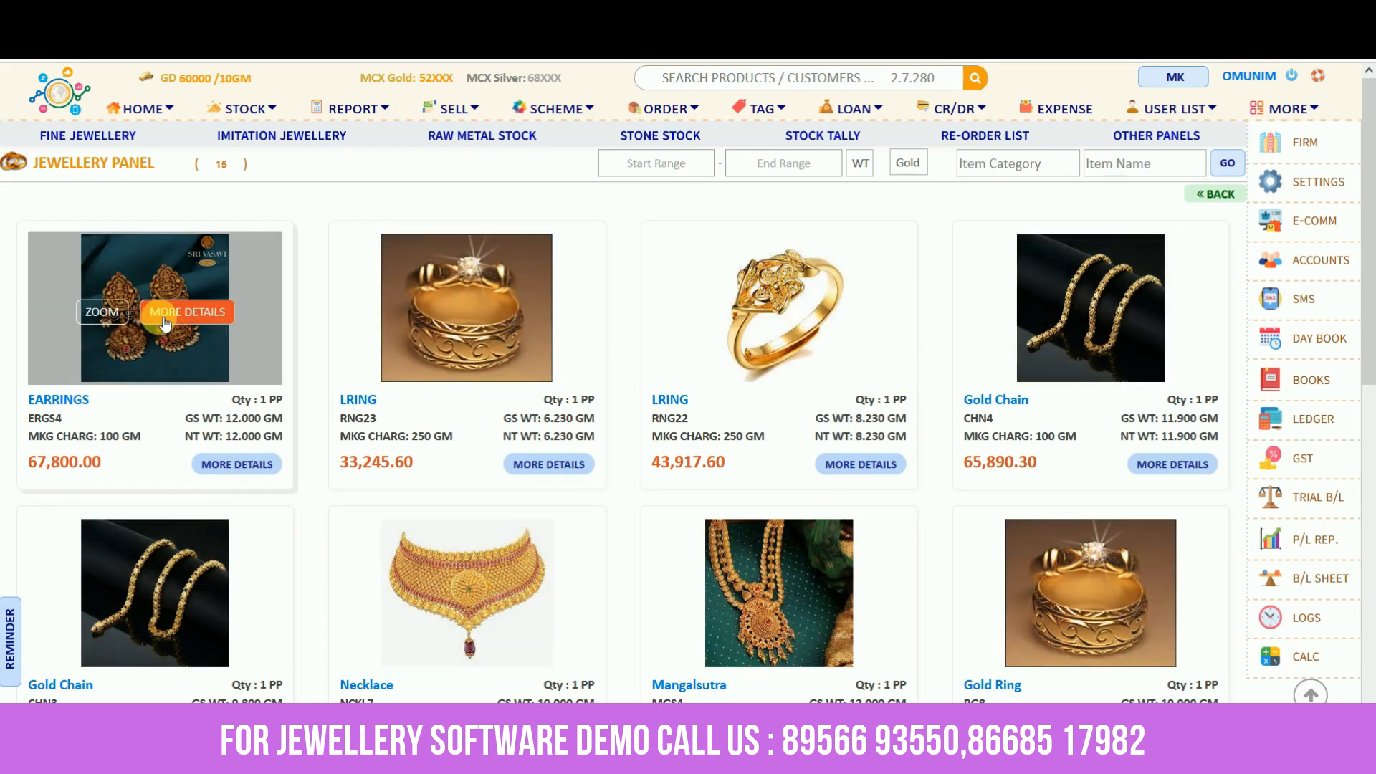
{"action": "left_click", "coordinate": [165, 315]}
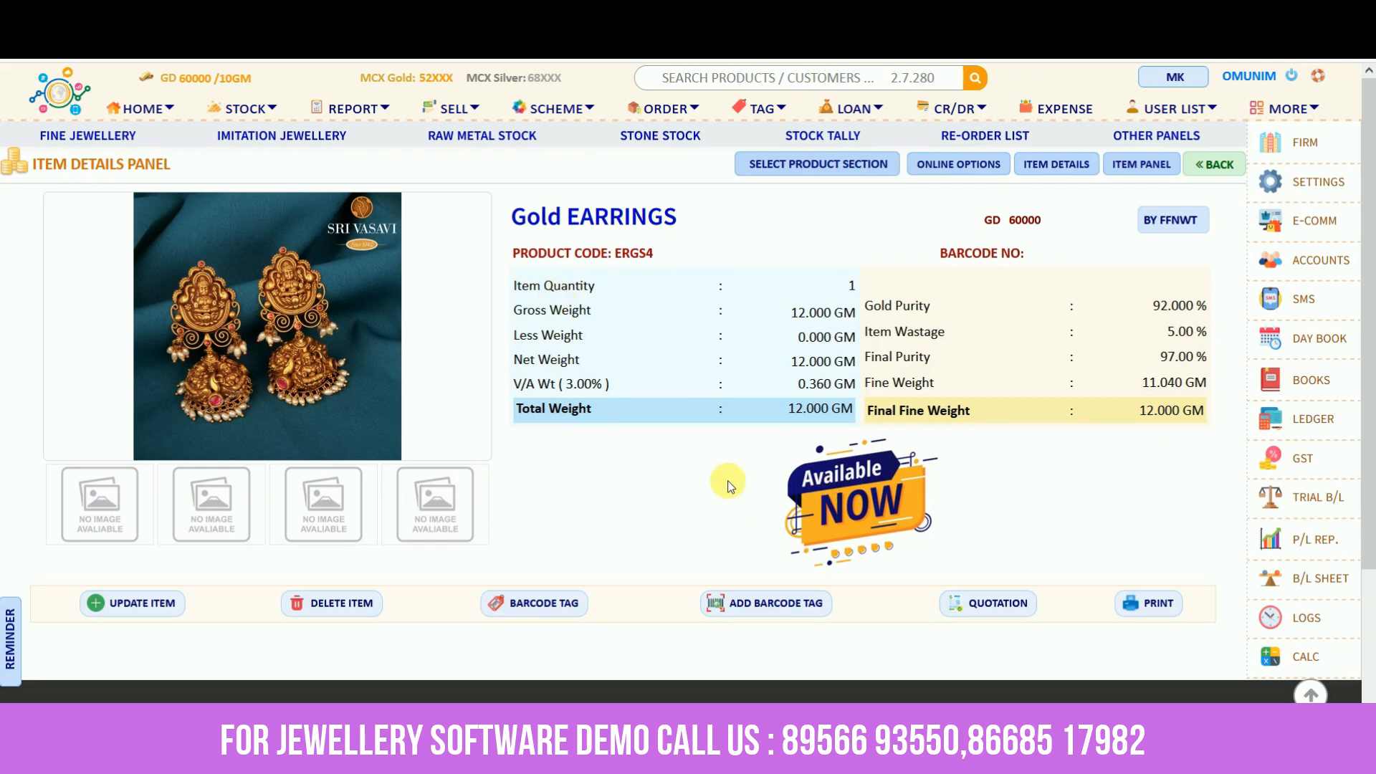
Preview the earrings' 12.360 GM quotation estimate, close it, and return to the Stock Panel
{"action": "scroll", "coordinate": [996, 560], "scroll_direction": "down", "scroll_amount": 1}
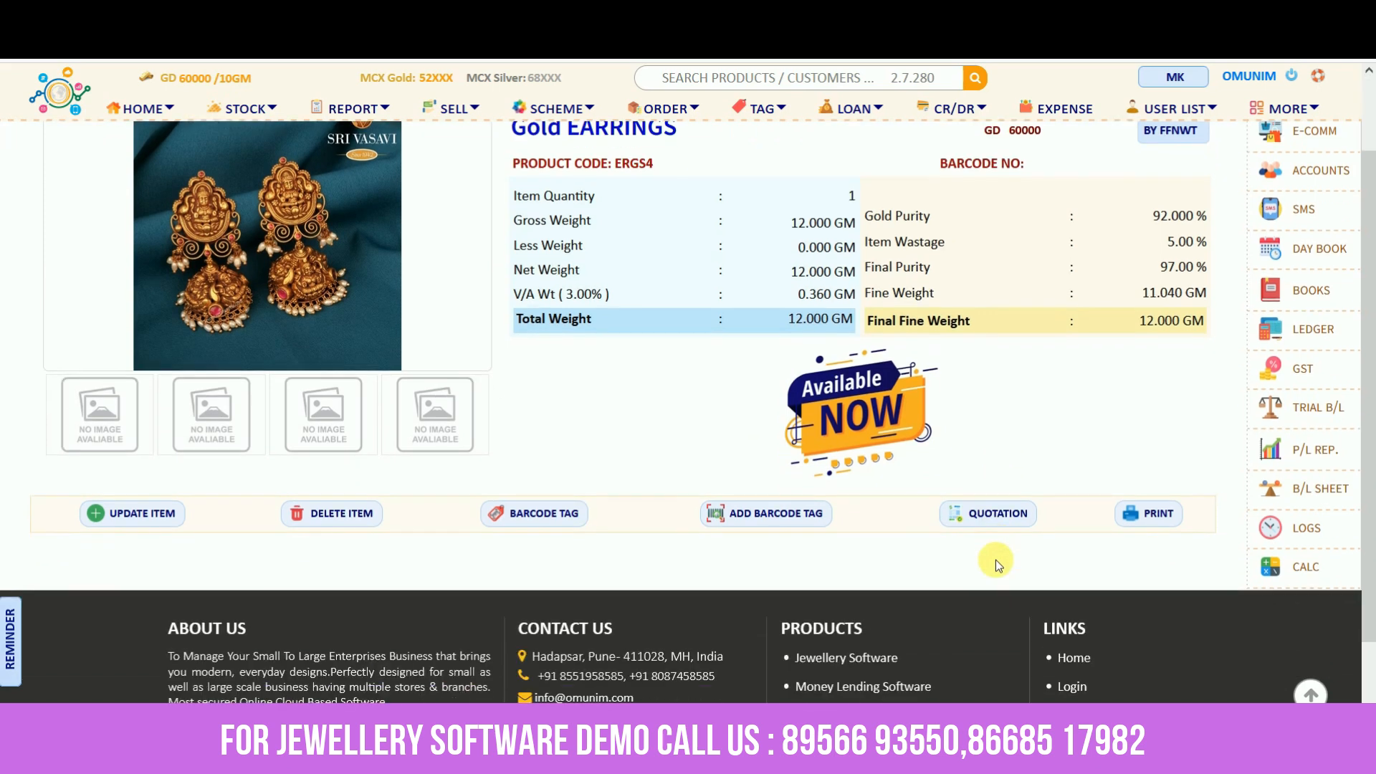
{"action": "left_click", "coordinate": [984, 512]}
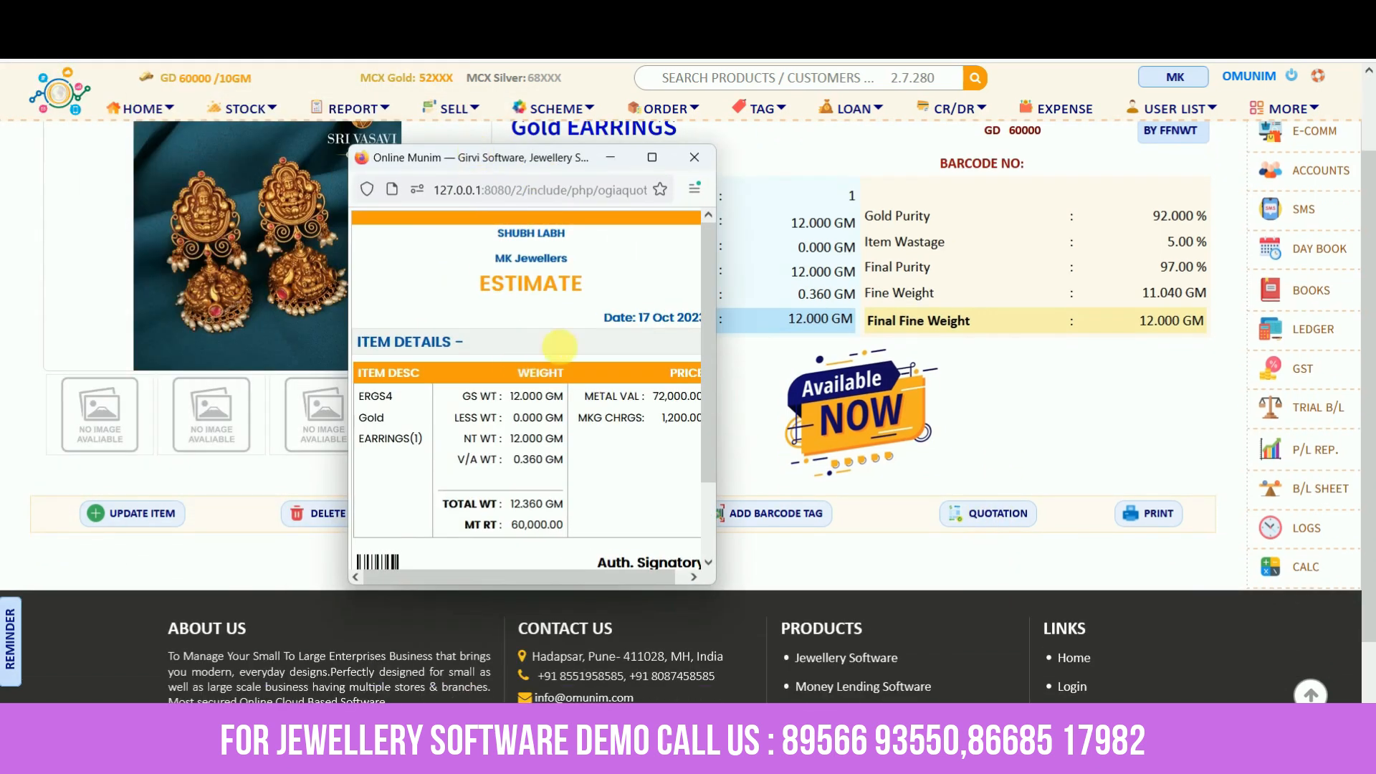
{"action": "left_click", "coordinate": [695, 157]}
{"action": "scroll", "coordinate": [544, 294], "scroll_direction": "up", "scroll_amount": 2}
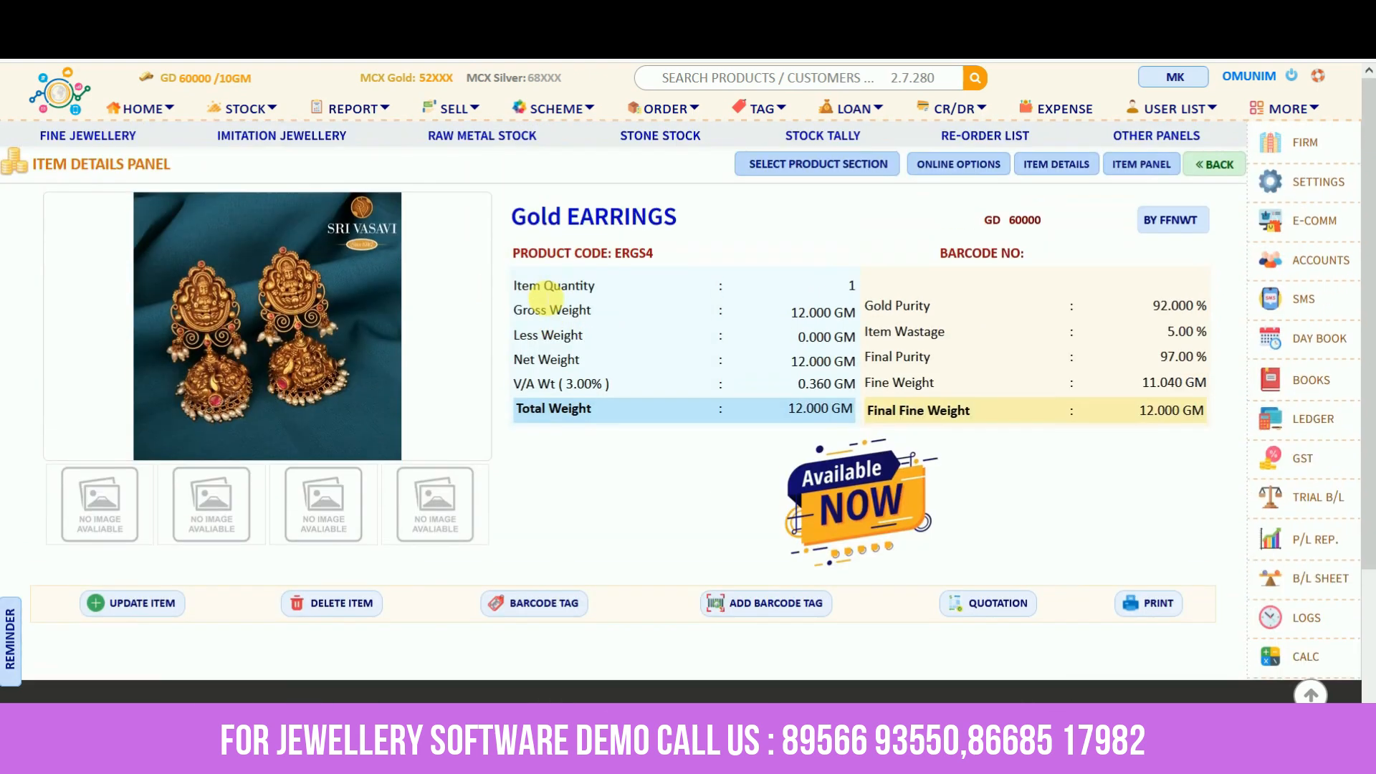
{"action": "left_click", "coordinate": [358, 117]}
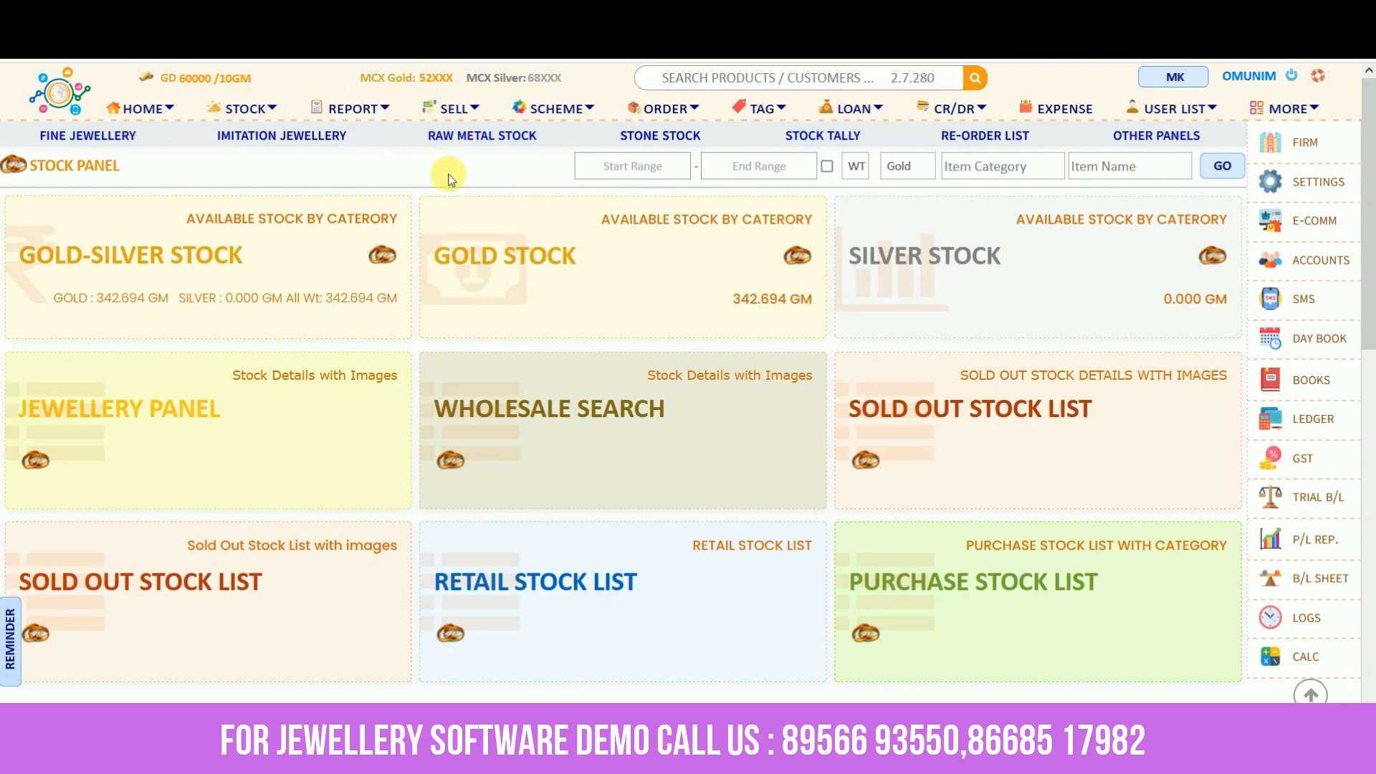
Enter the new customer's first and last name on the Home form and start a Sell transaction
{"action": "left_click", "coordinate": [140, 111]}
{"action": "left_click", "coordinate": [400, 154]}
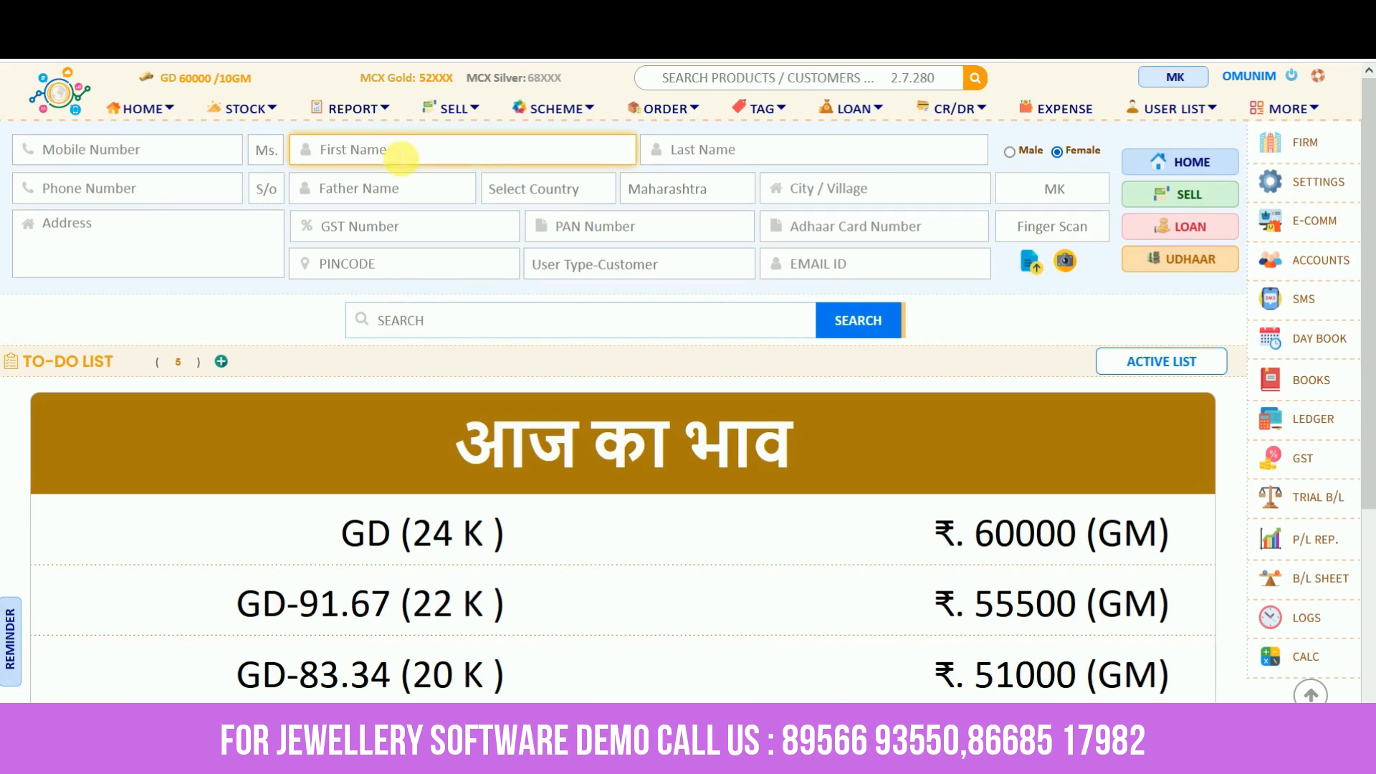
{"action": "left_click", "coordinate": [740, 153]}
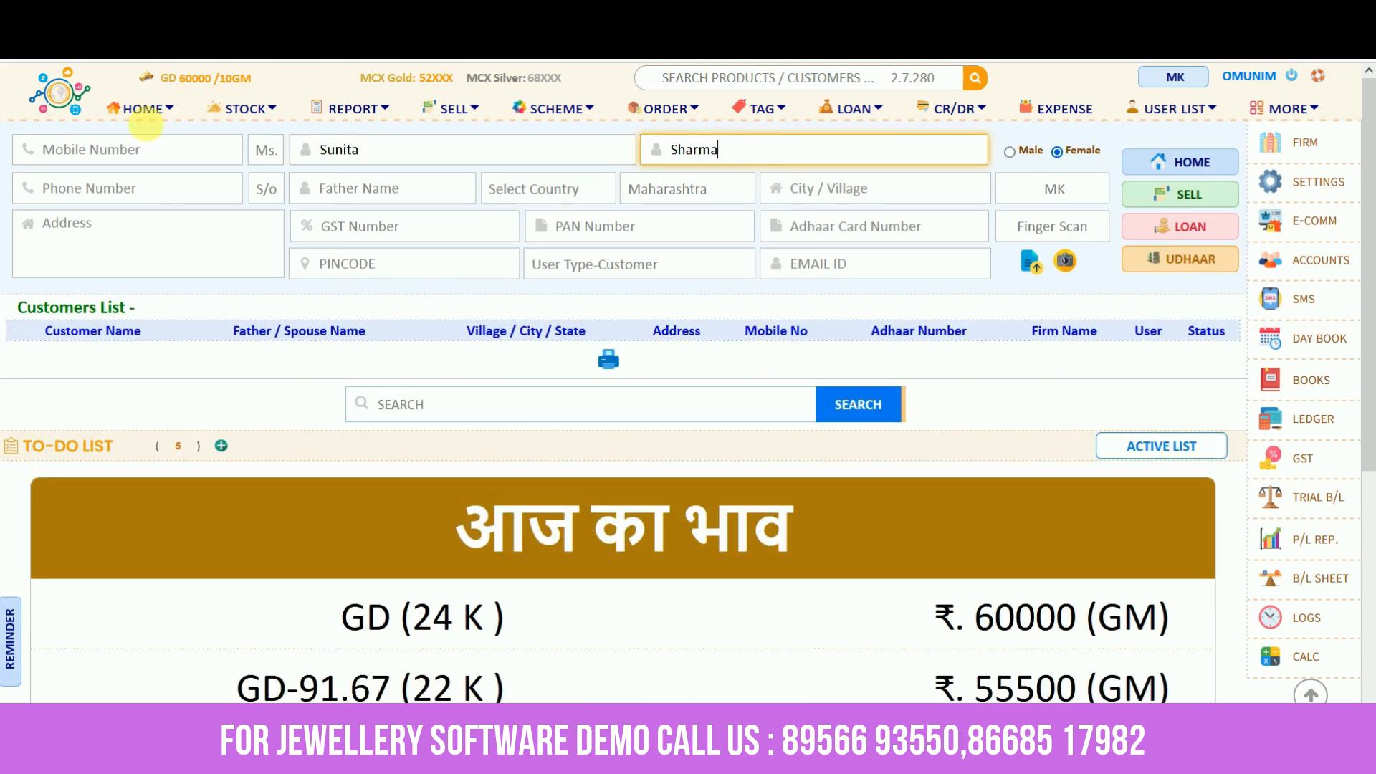
{"action": "left_click", "coordinate": [91, 190]}
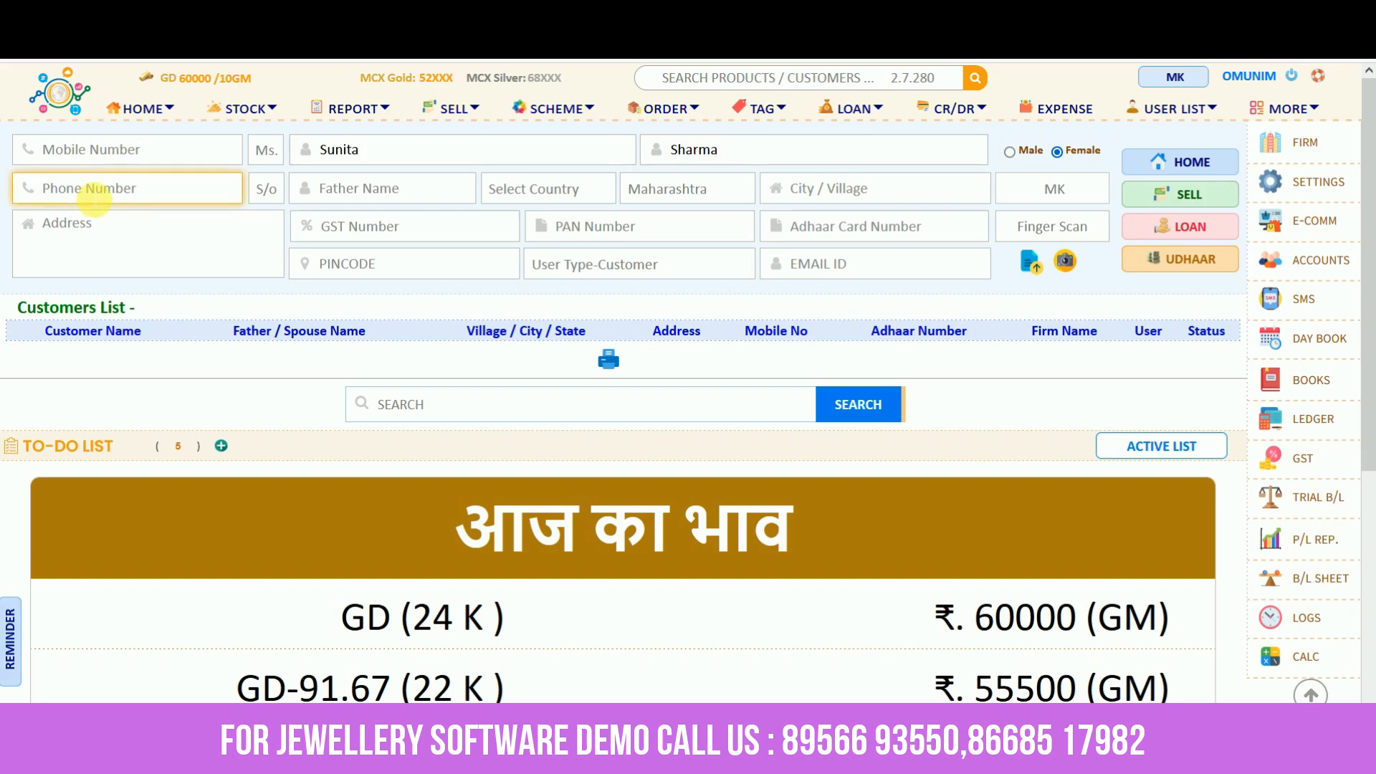
{"action": "left_click", "coordinate": [1192, 199]}
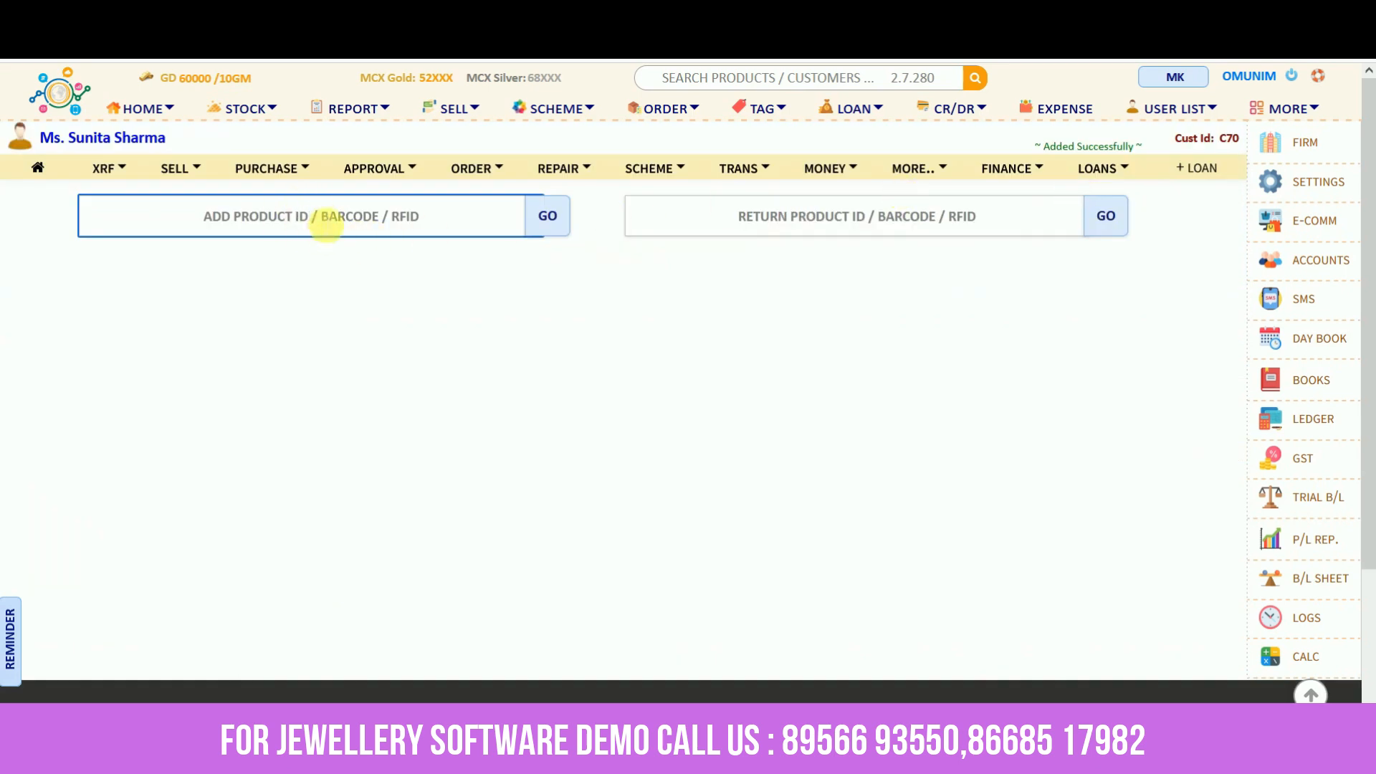
Load product ERGS4 gold earrings (12 GM, 67800.00) onto the bill and submit it
{"action": "left_click", "coordinate": [313, 227]}
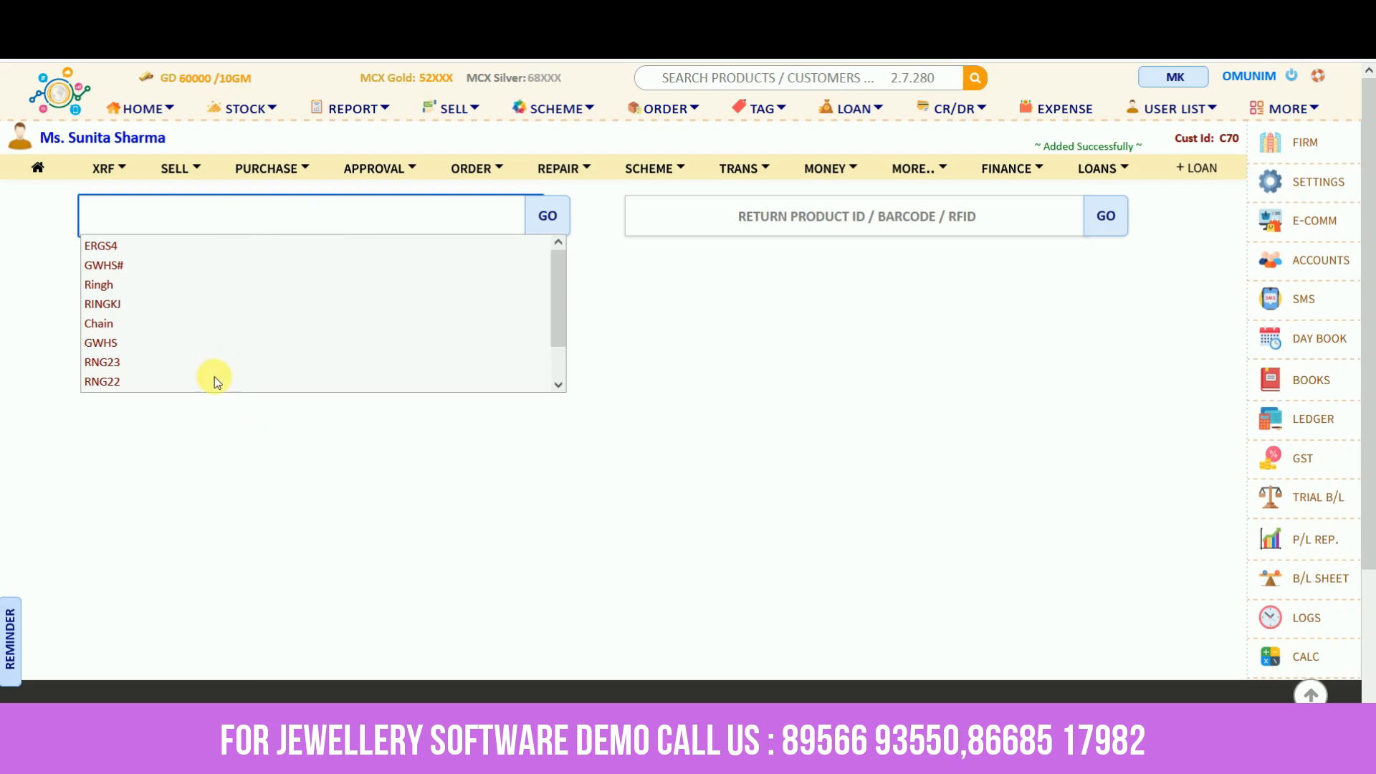
{"action": "left_click", "coordinate": [204, 247]}
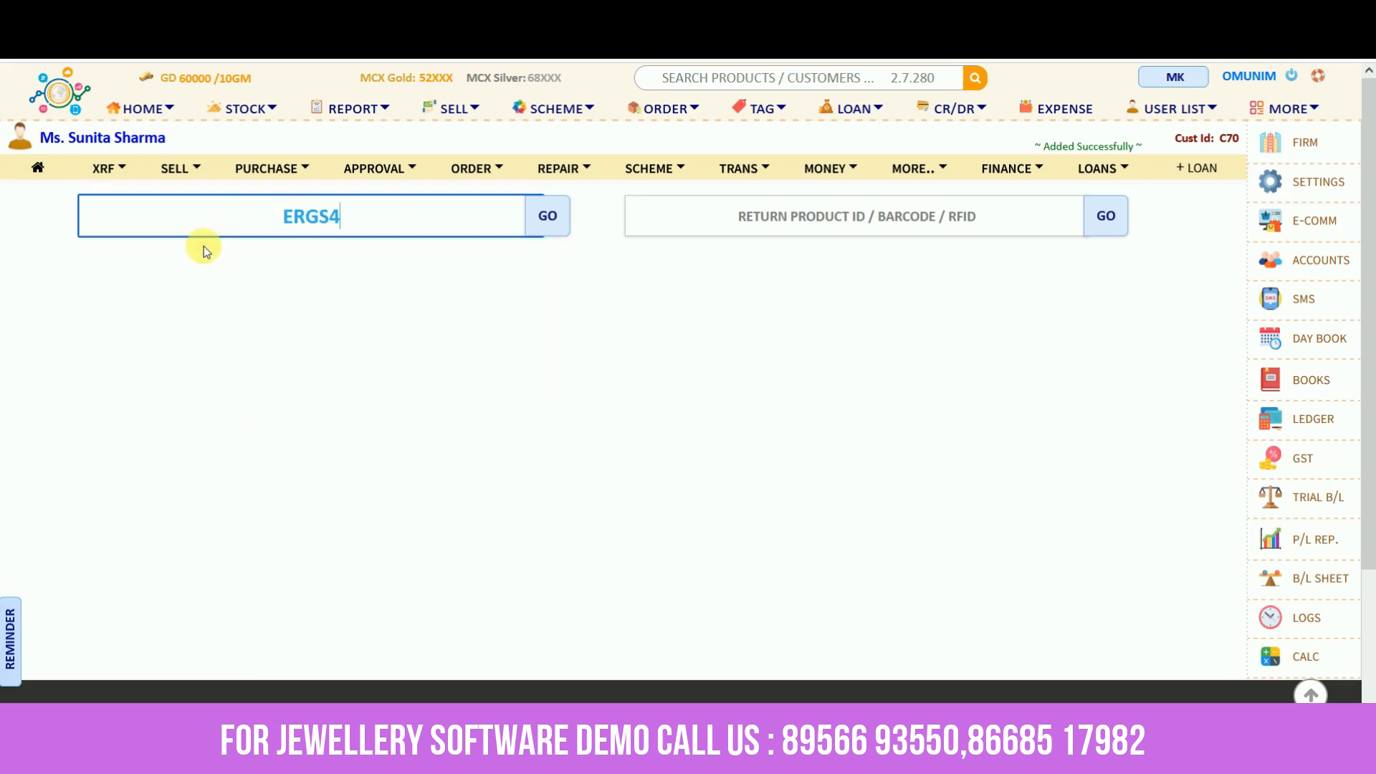
{"action": "left_click", "coordinate": [548, 222]}
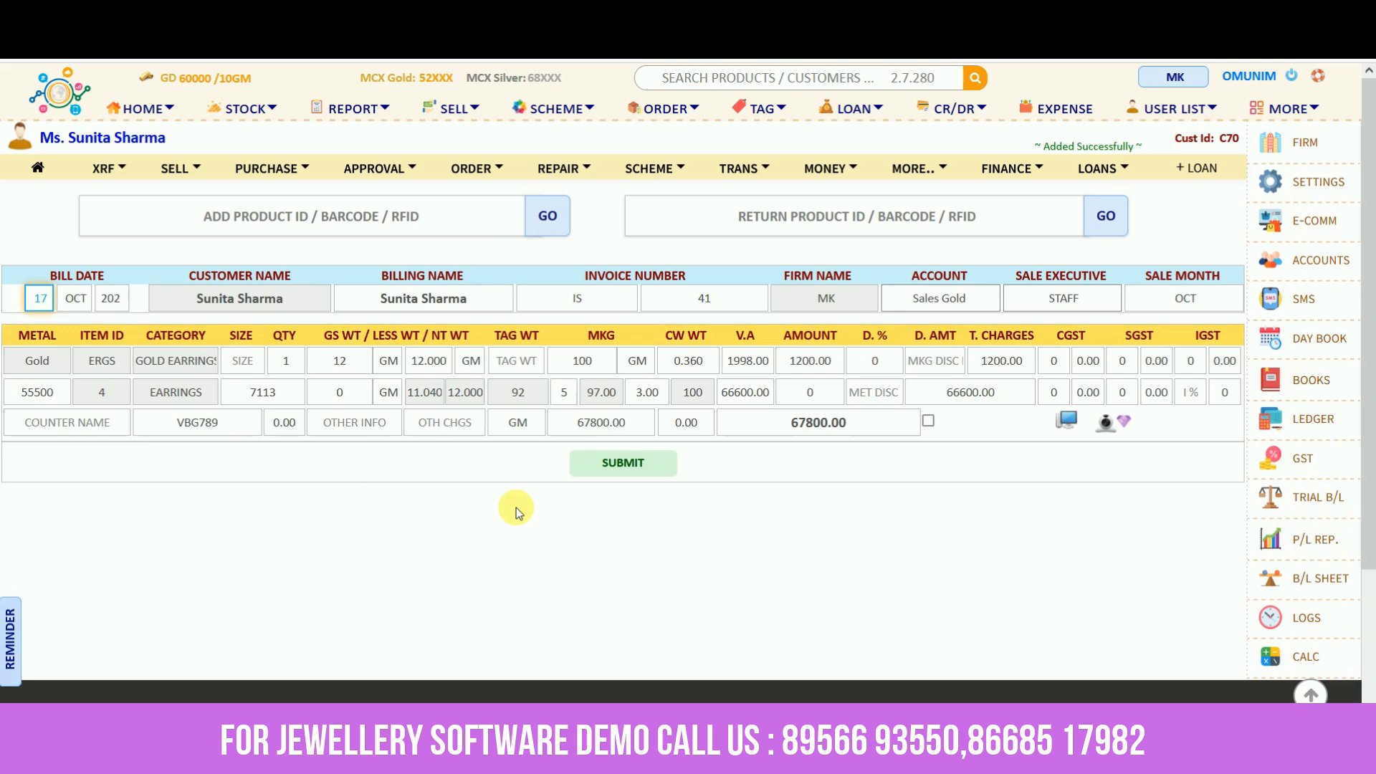
{"action": "left_click", "coordinate": [42, 402]}
{"action": "left_click", "coordinate": [622, 463]}
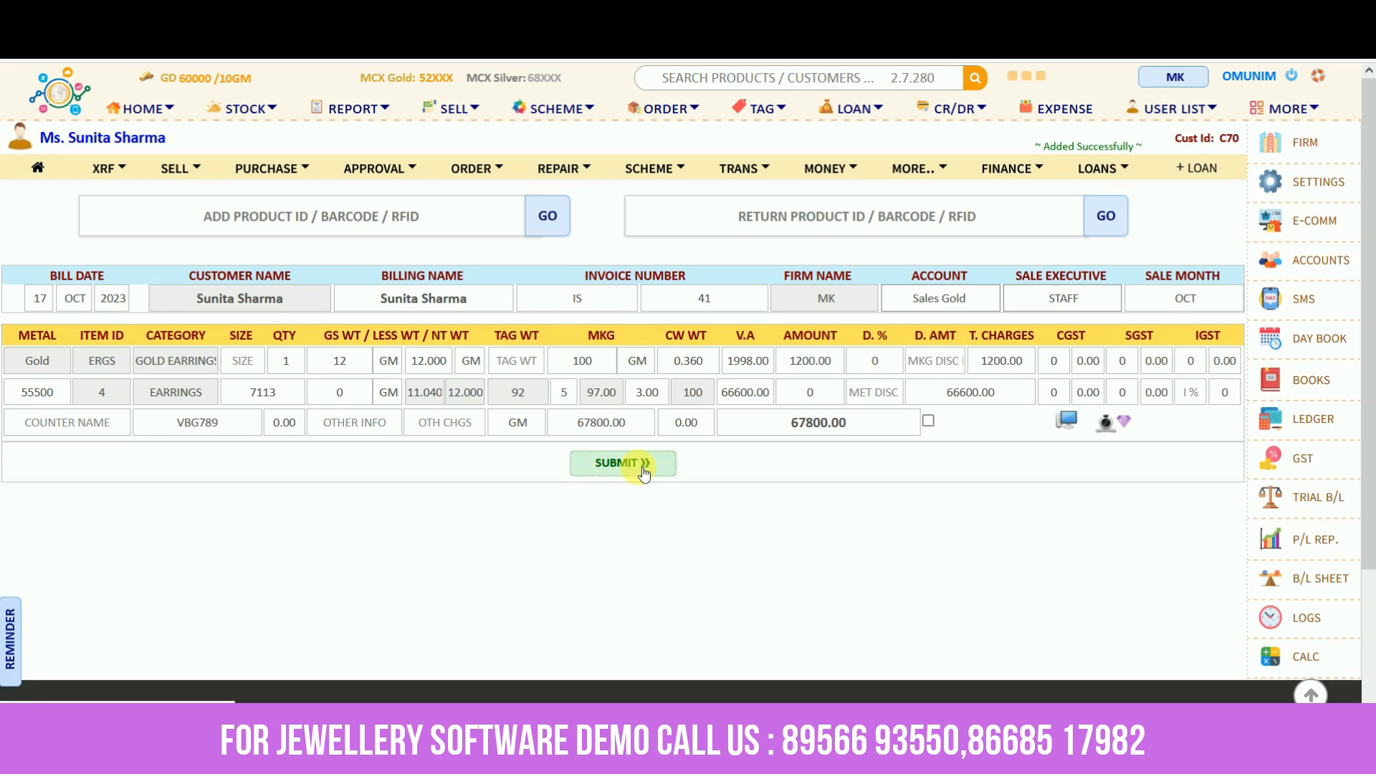
Set the total amount to 69000, giving an 809.71 discount and 1004.85 each of CGST and SGST
{"action": "scroll", "coordinate": [643, 473], "scroll_direction": "down", "scroll_amount": 8}
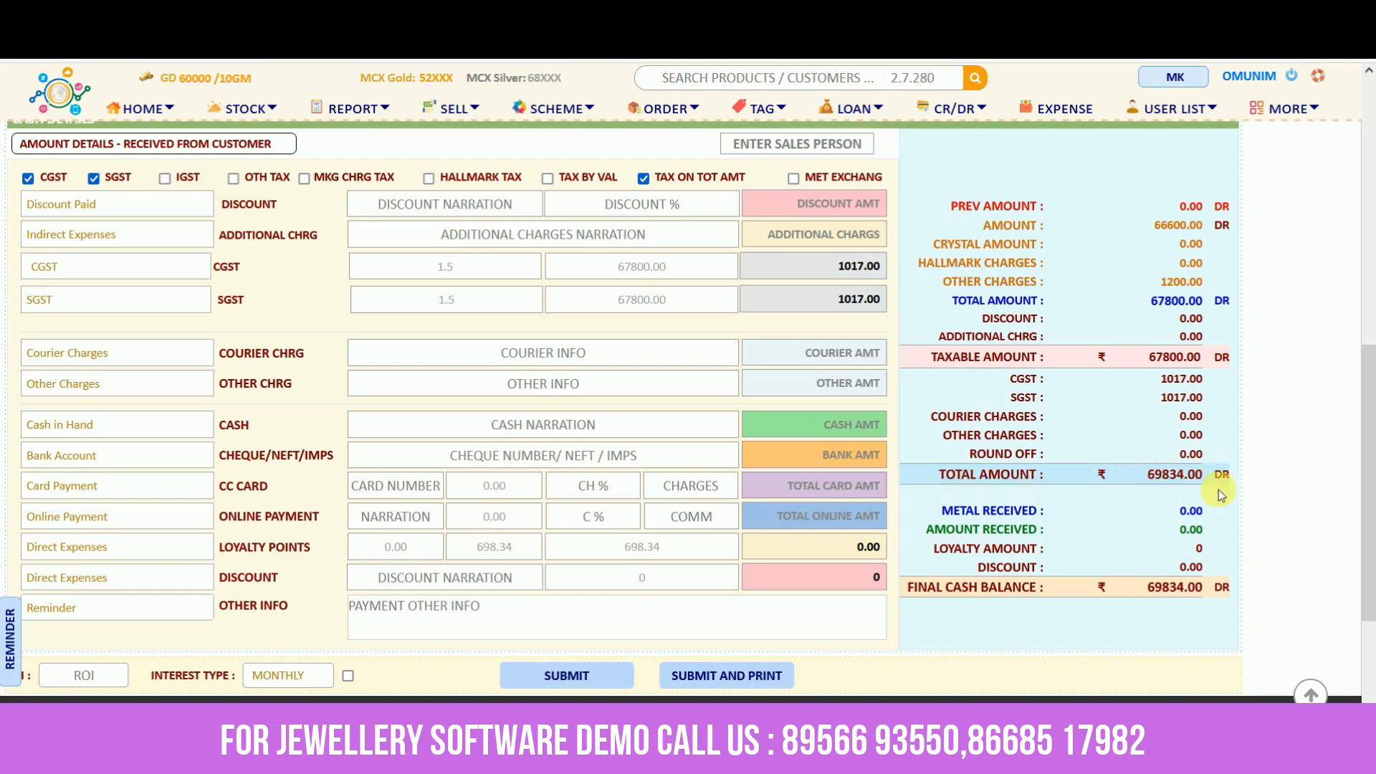
{"action": "left_click", "coordinate": [1154, 475]}
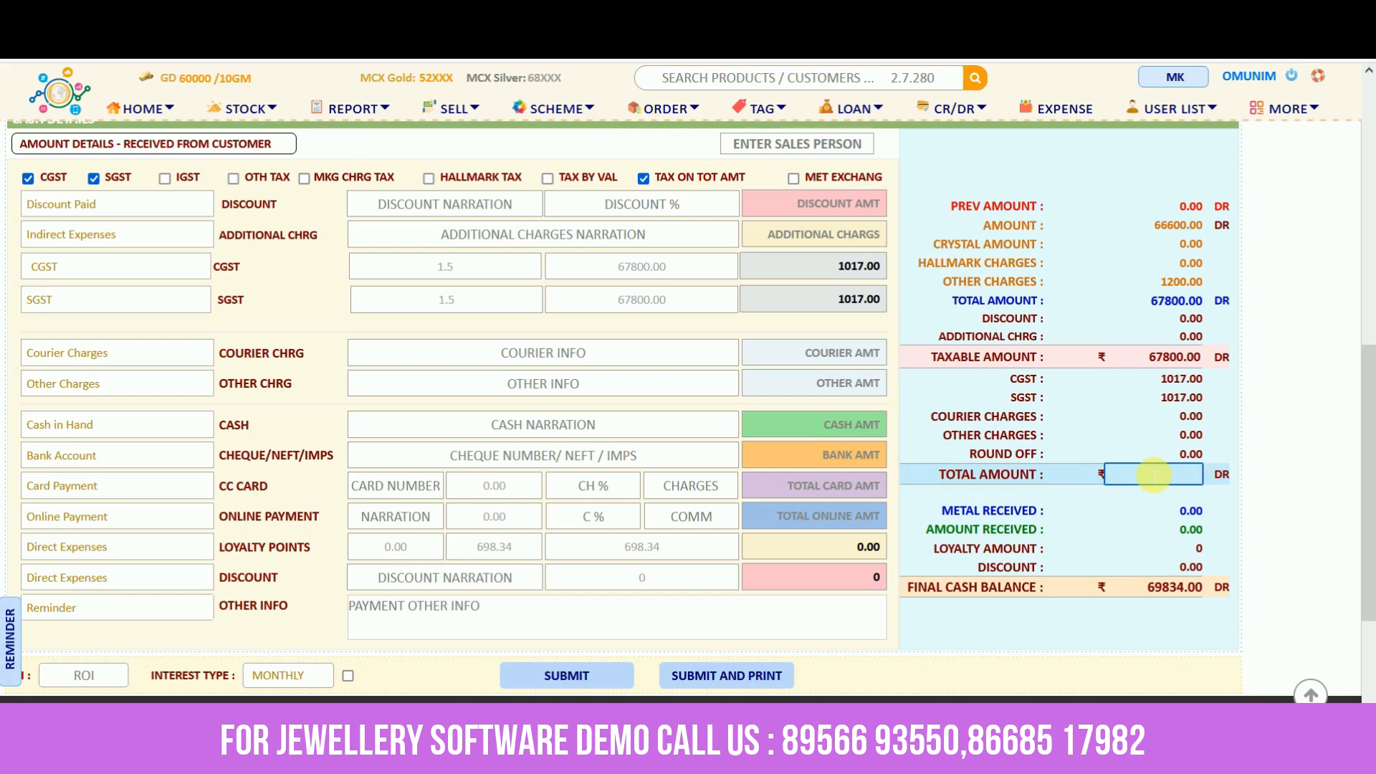
{"action": "type", "text": "69000"}
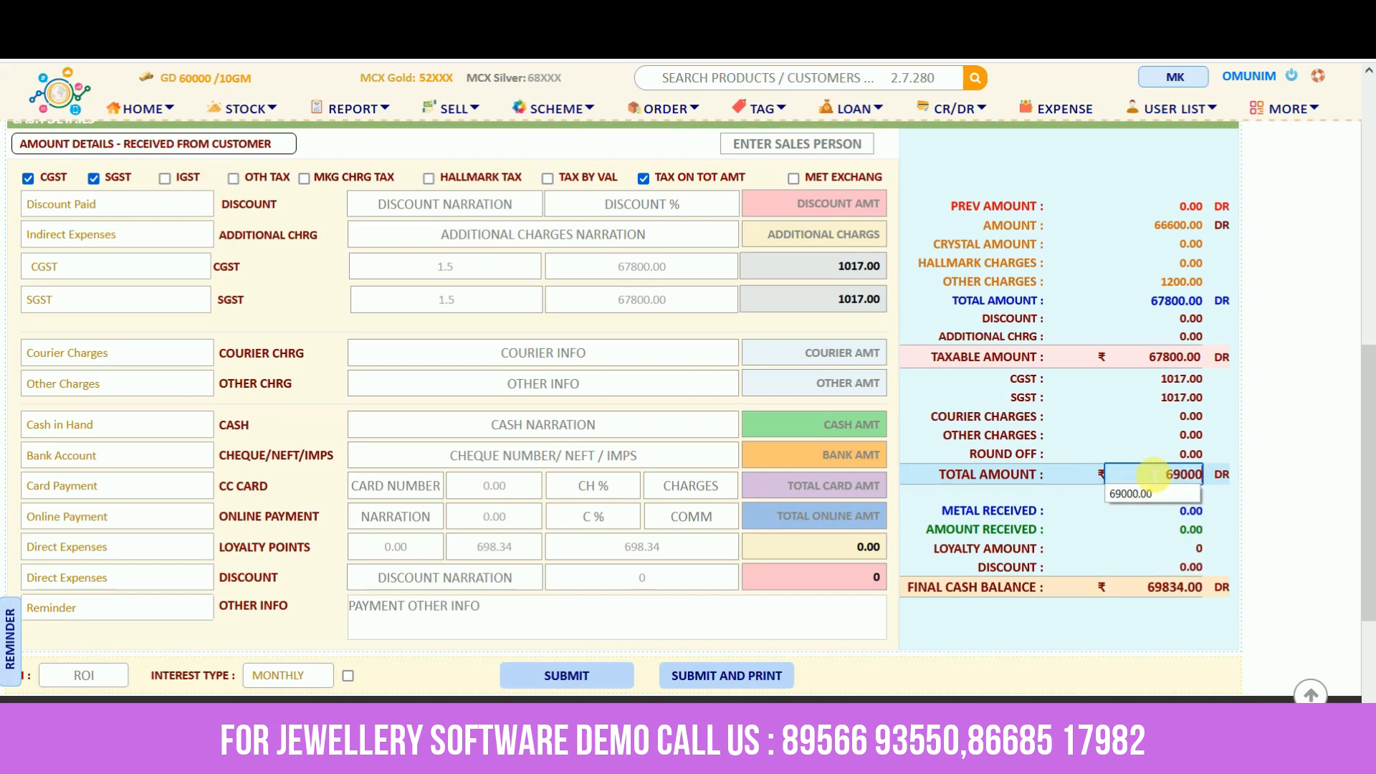
{"action": "key", "text": "Return"}
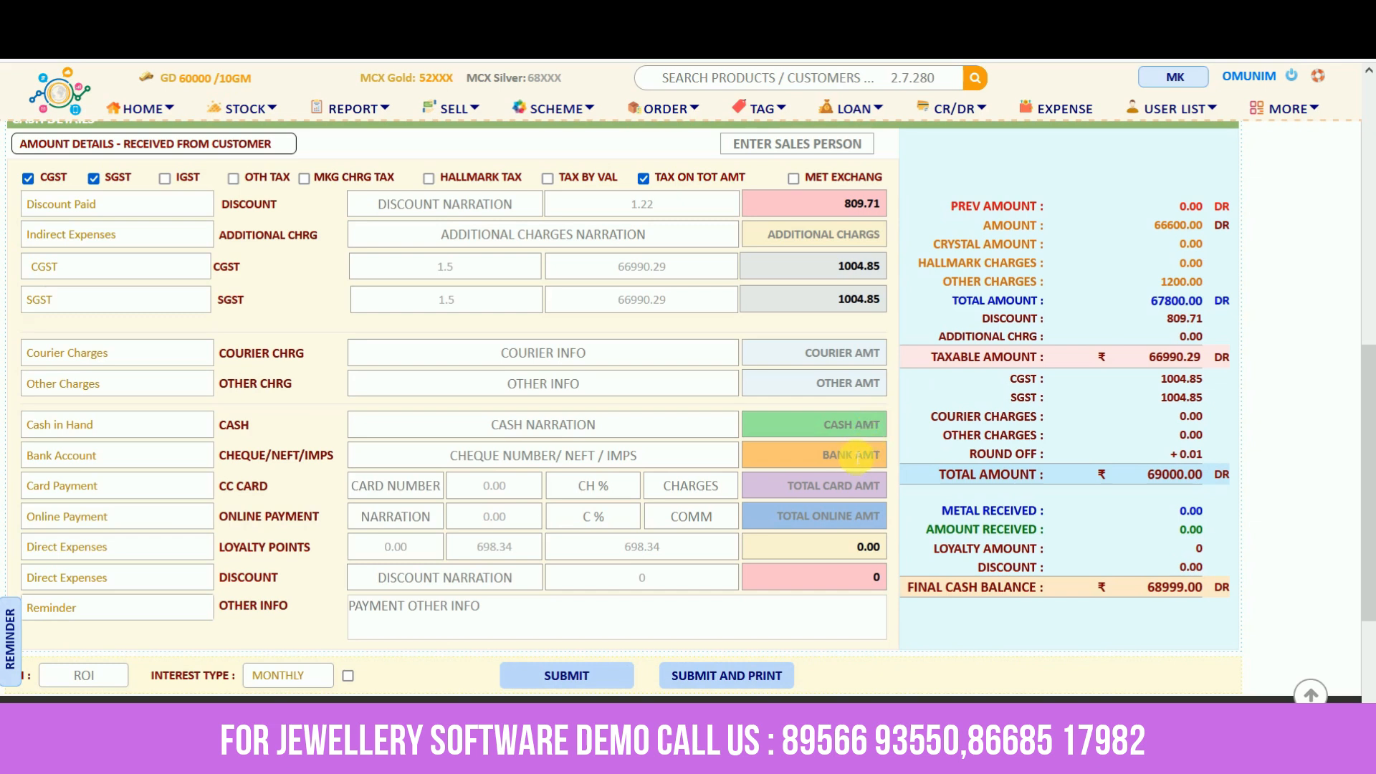
{"action": "left_click", "coordinate": [842, 517]}
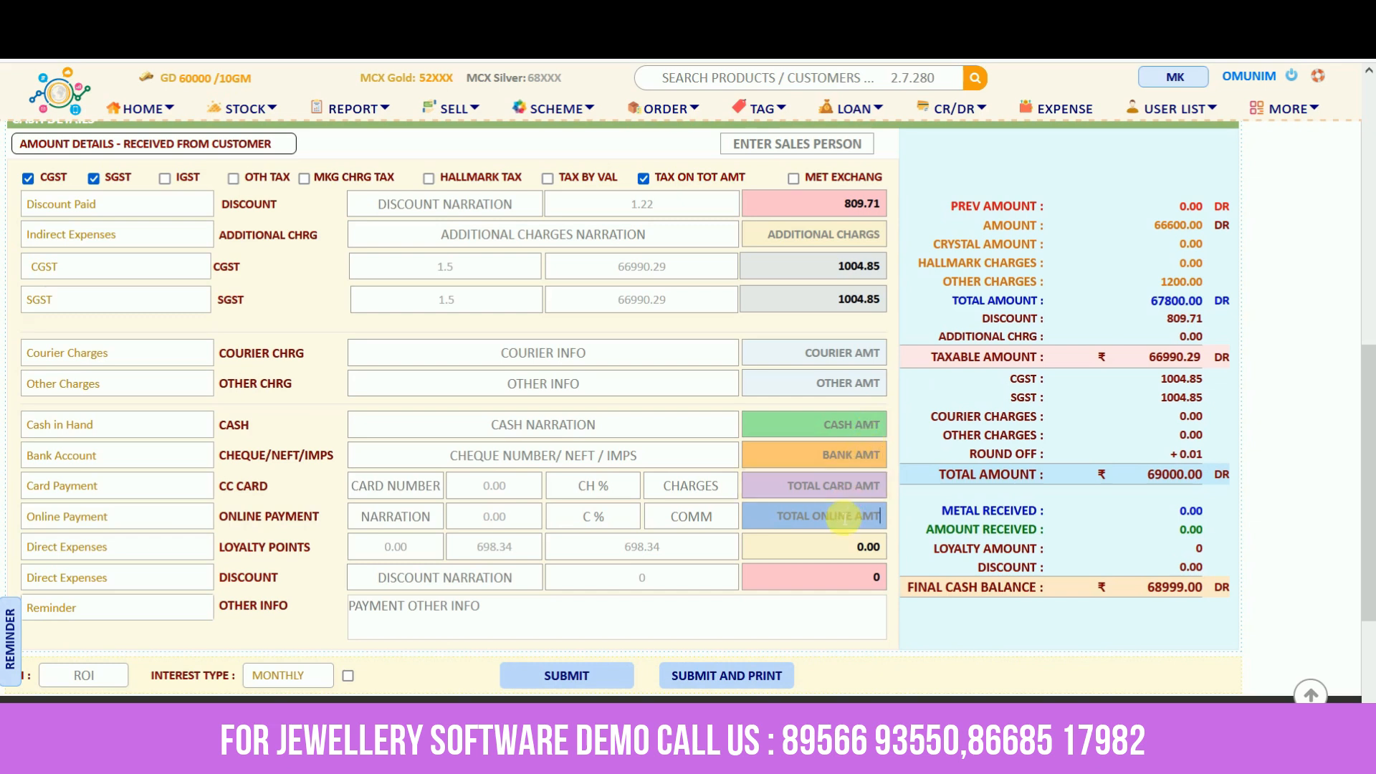
{"action": "left_click", "coordinate": [844, 456]}
{"action": "left_click", "coordinate": [824, 485]}
Enter 2 g gross weight and 75 tunch for the old gold received
{"action": "scroll", "coordinate": [924, 436], "scroll_direction": "up", "scroll_amount": 4}
{"action": "scroll", "coordinate": [925, 437], "scroll_direction": "up", "scroll_amount": 1}
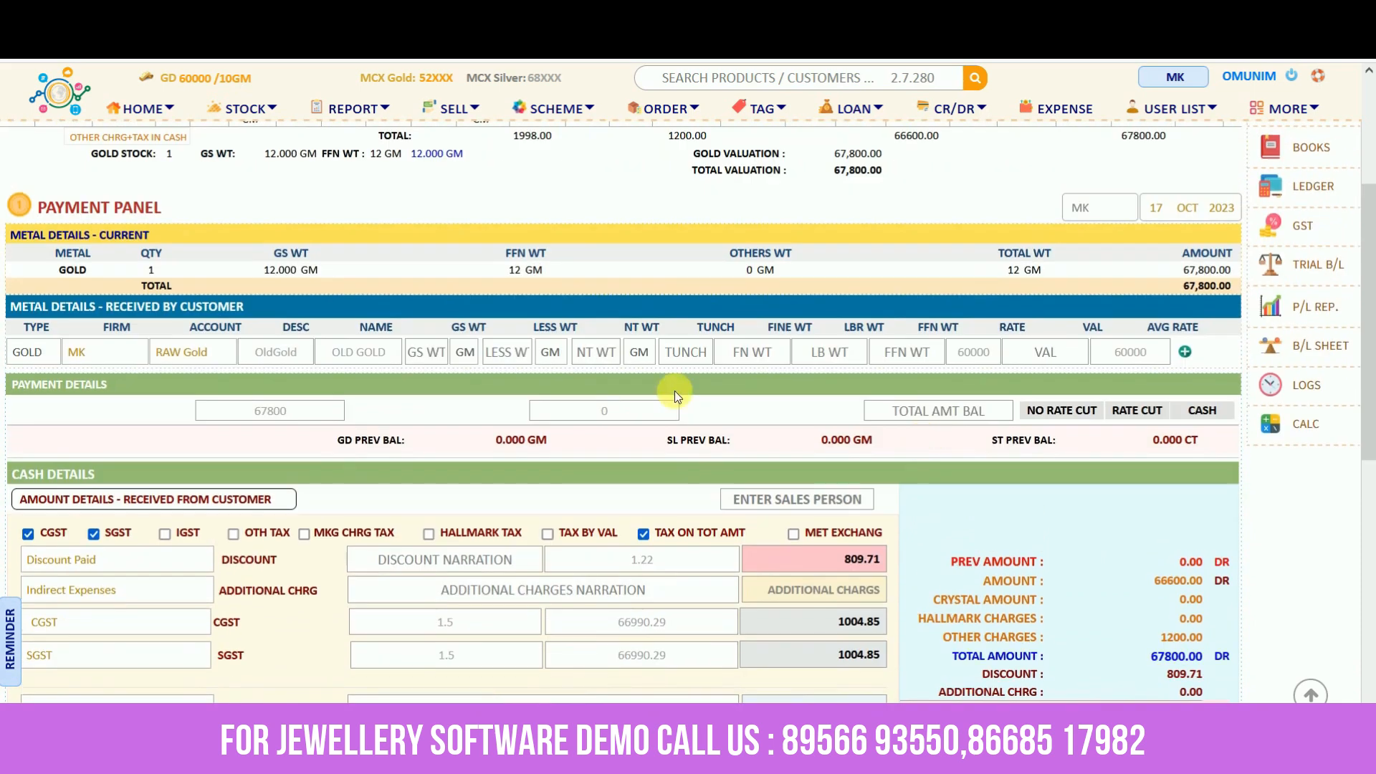
{"action": "left_click_drag", "start_coordinate": [69, 315], "coordinate": [405, 344]}
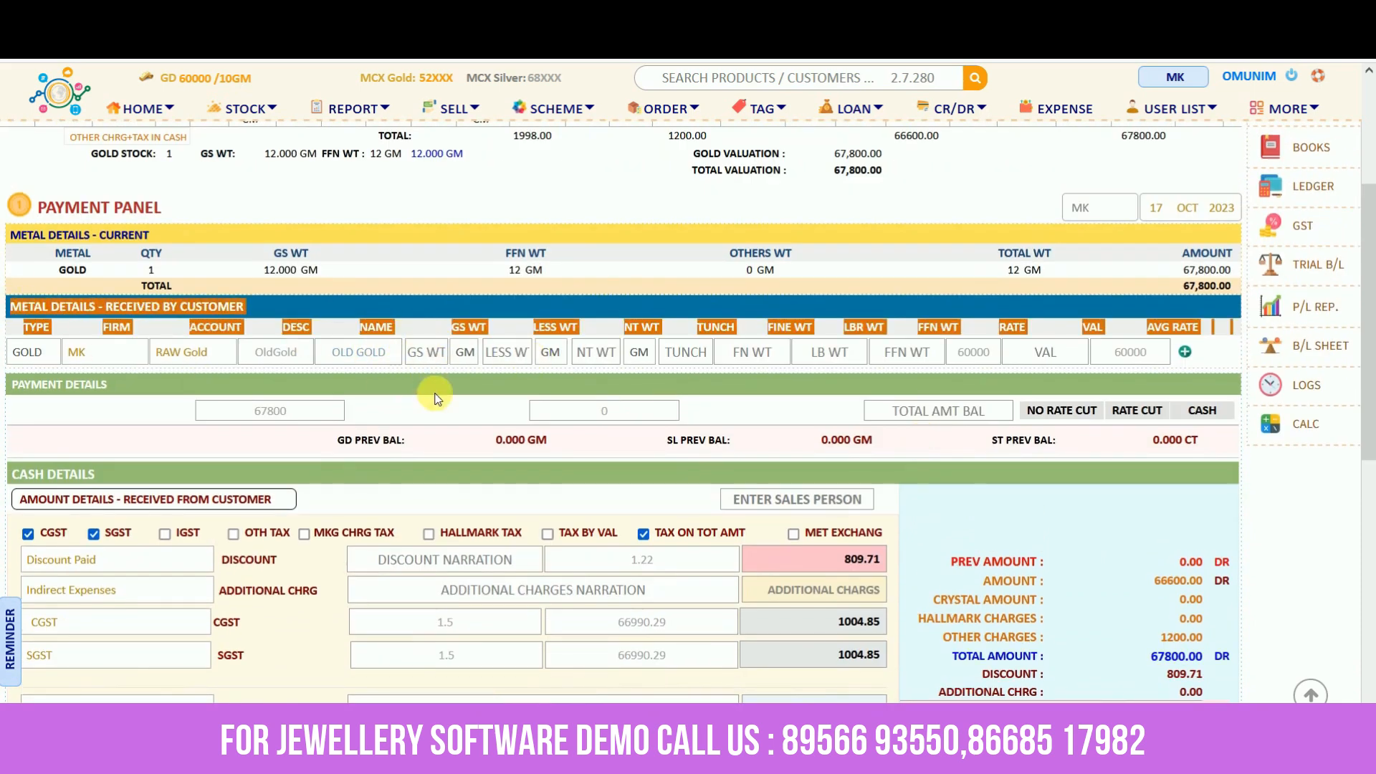
{"action": "left_click", "coordinate": [431, 352]}
{"action": "type", "text": "2"}
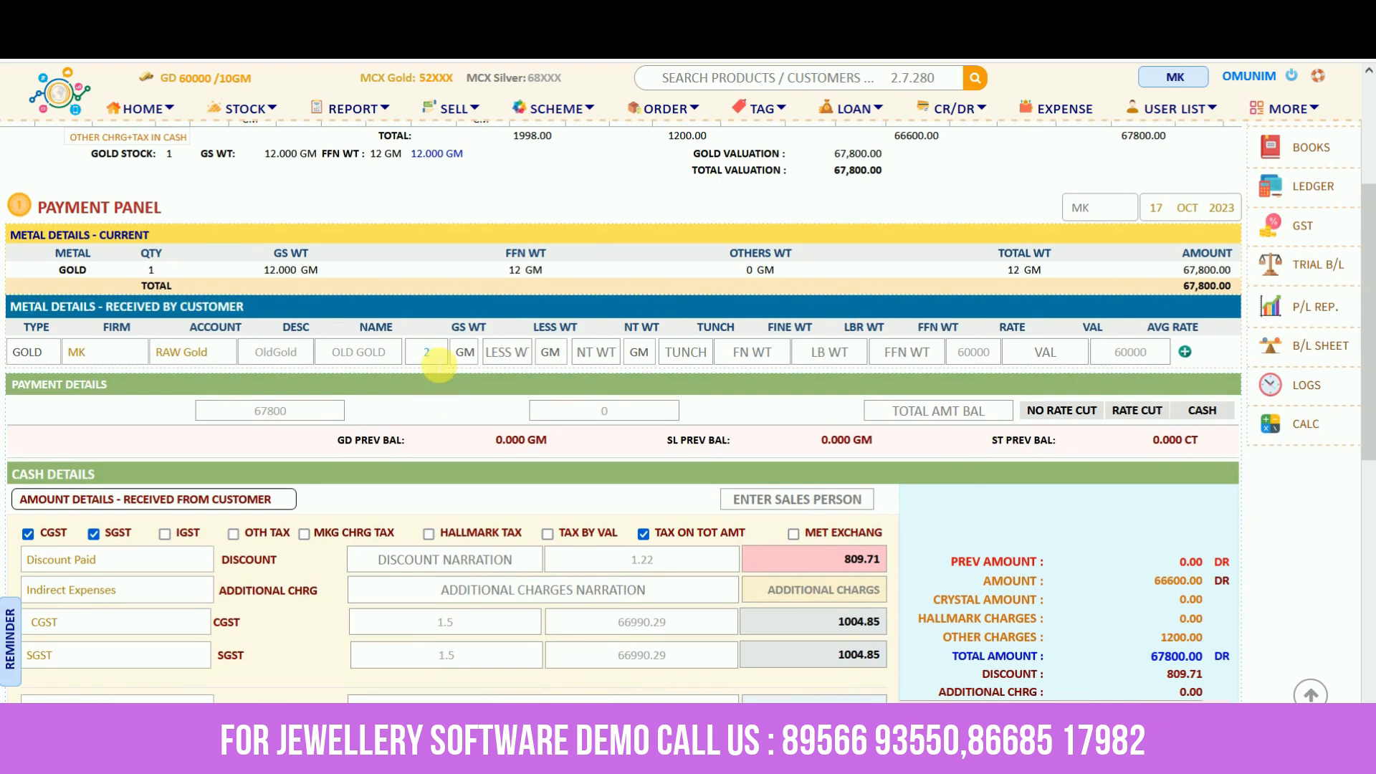
{"action": "key", "text": "Return"}
{"action": "key", "text": "Return"}
{"action": "key", "text": "Return"}
{"action": "key", "text": "Return"}
{"action": "key", "text": "Return"}
{"action": "key", "text": "Return"}
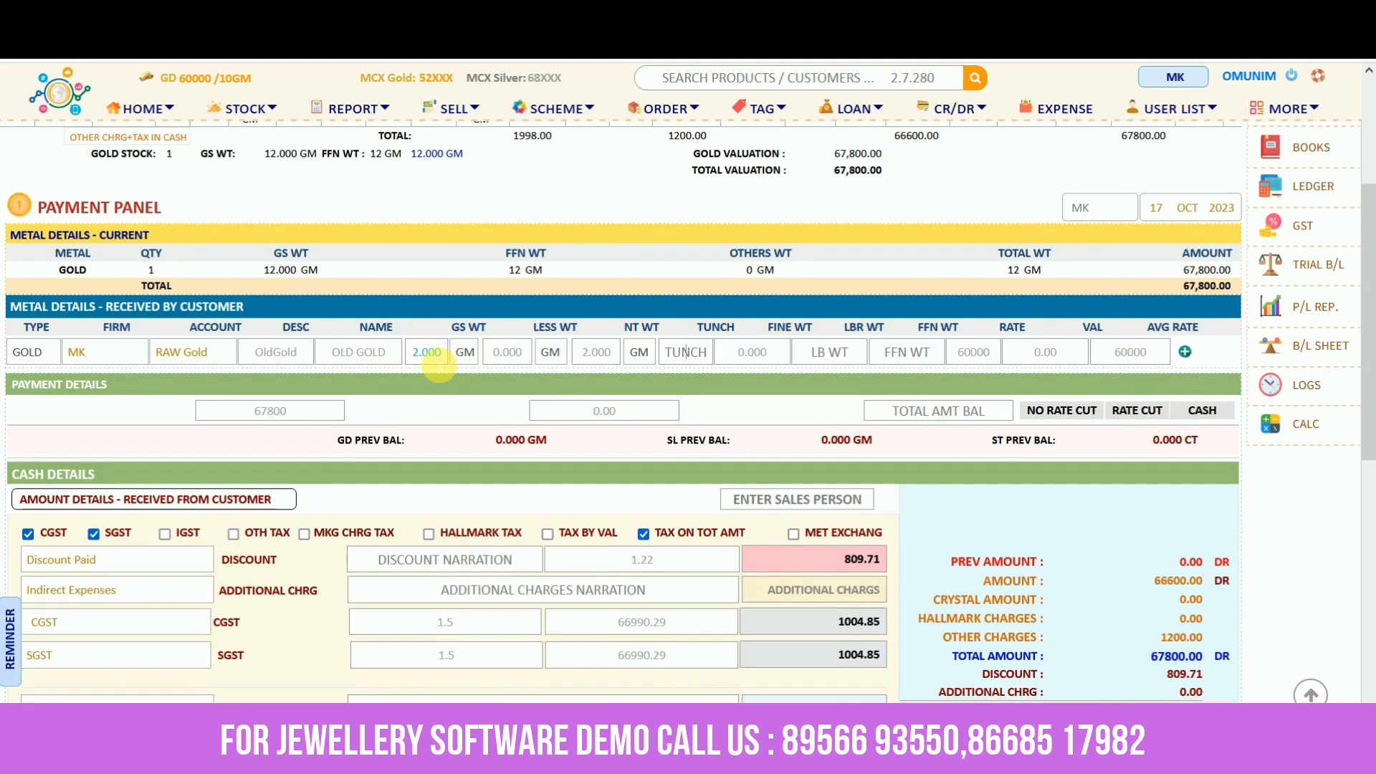
{"action": "type", "text": "75"}
{"action": "key", "text": "Return"}
{"action": "key", "text": "Return"}
{"action": "key", "text": "Return"}
{"action": "key", "text": "Return"}
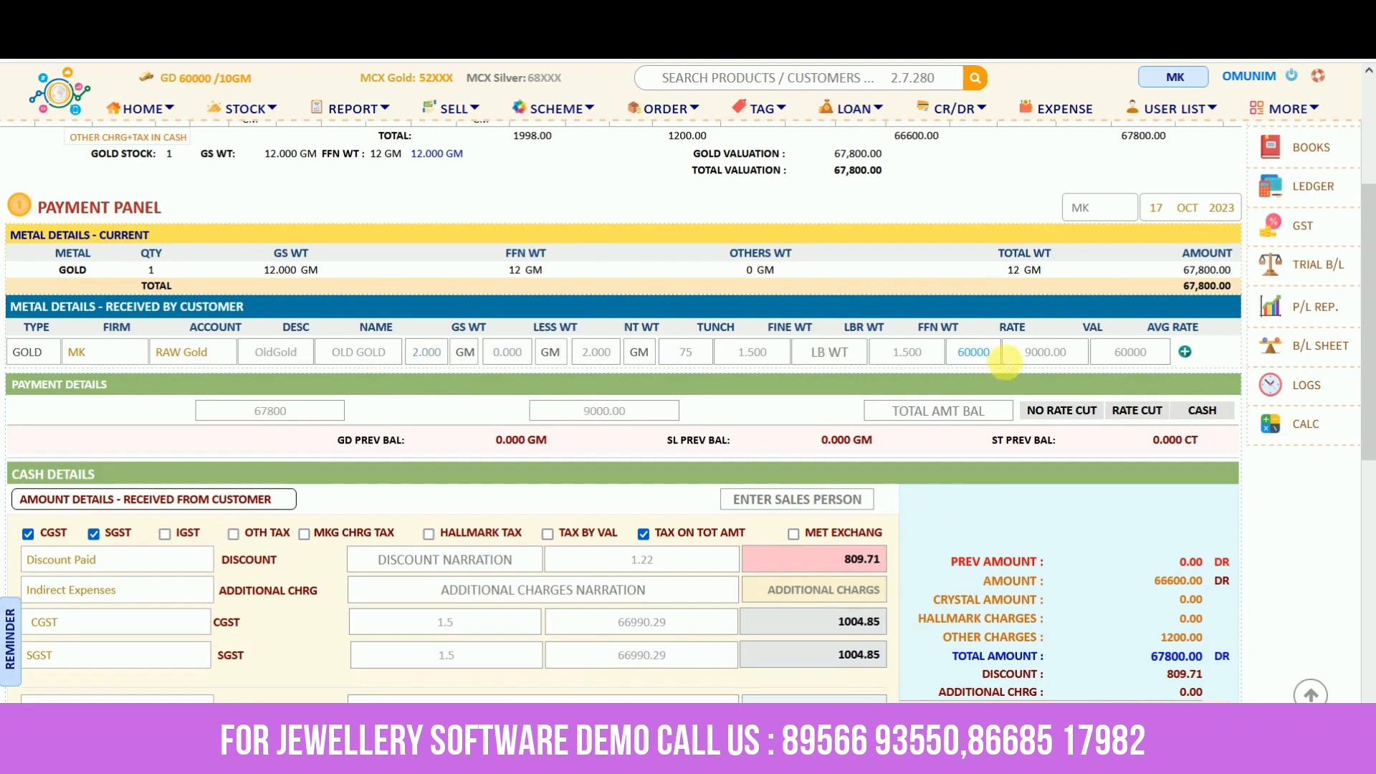
Change the old gold rate to 58000 and its value to 8000
{"action": "left_click", "coordinate": [1047, 358]}
{"action": "double_click", "coordinate": [997, 356]}
{"action": "key", "text": "BackSpace"}
{"action": "type", "text": "58000"}
{"action": "key", "text": "Tab"}
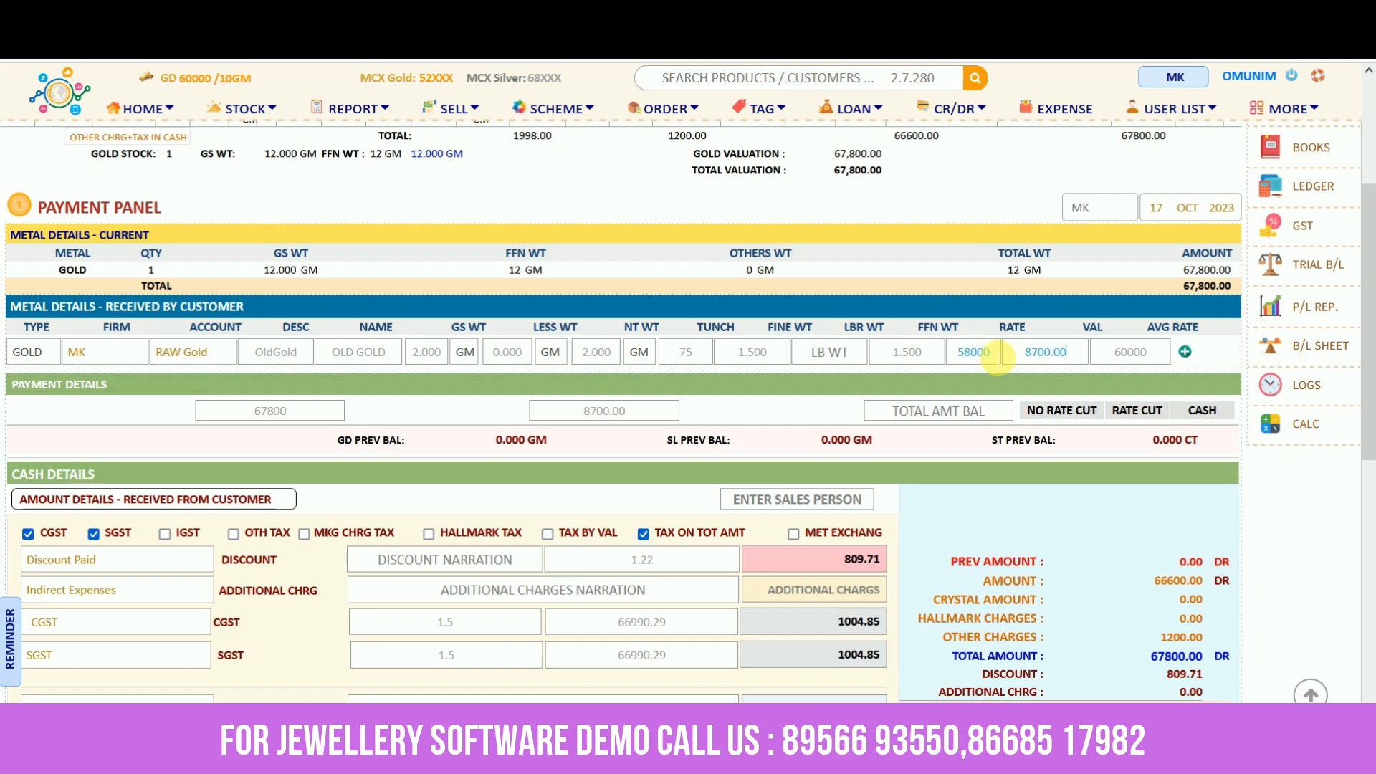
{"action": "double_click", "coordinate": [1028, 353]}
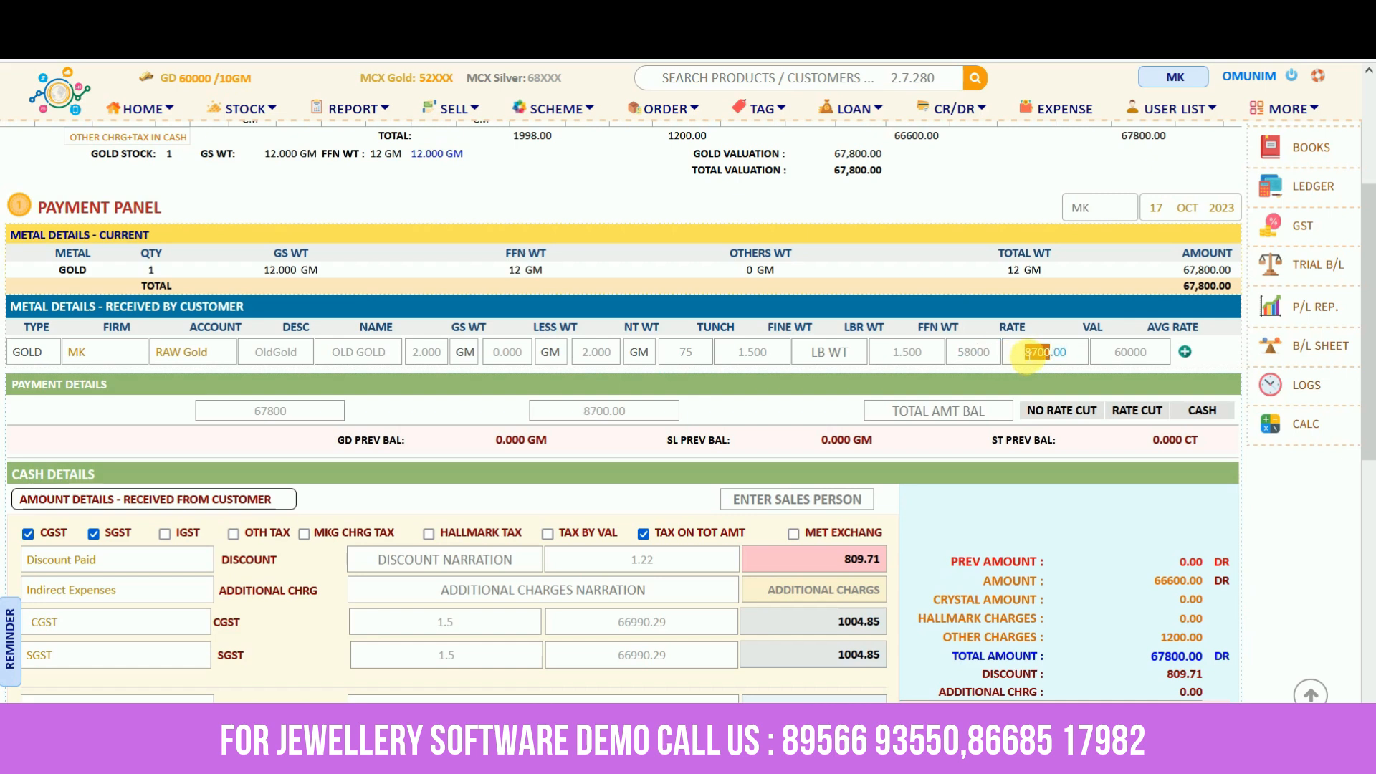
{"action": "triple_click", "coordinate": [1028, 353]}
{"action": "type", "text": "8000"}
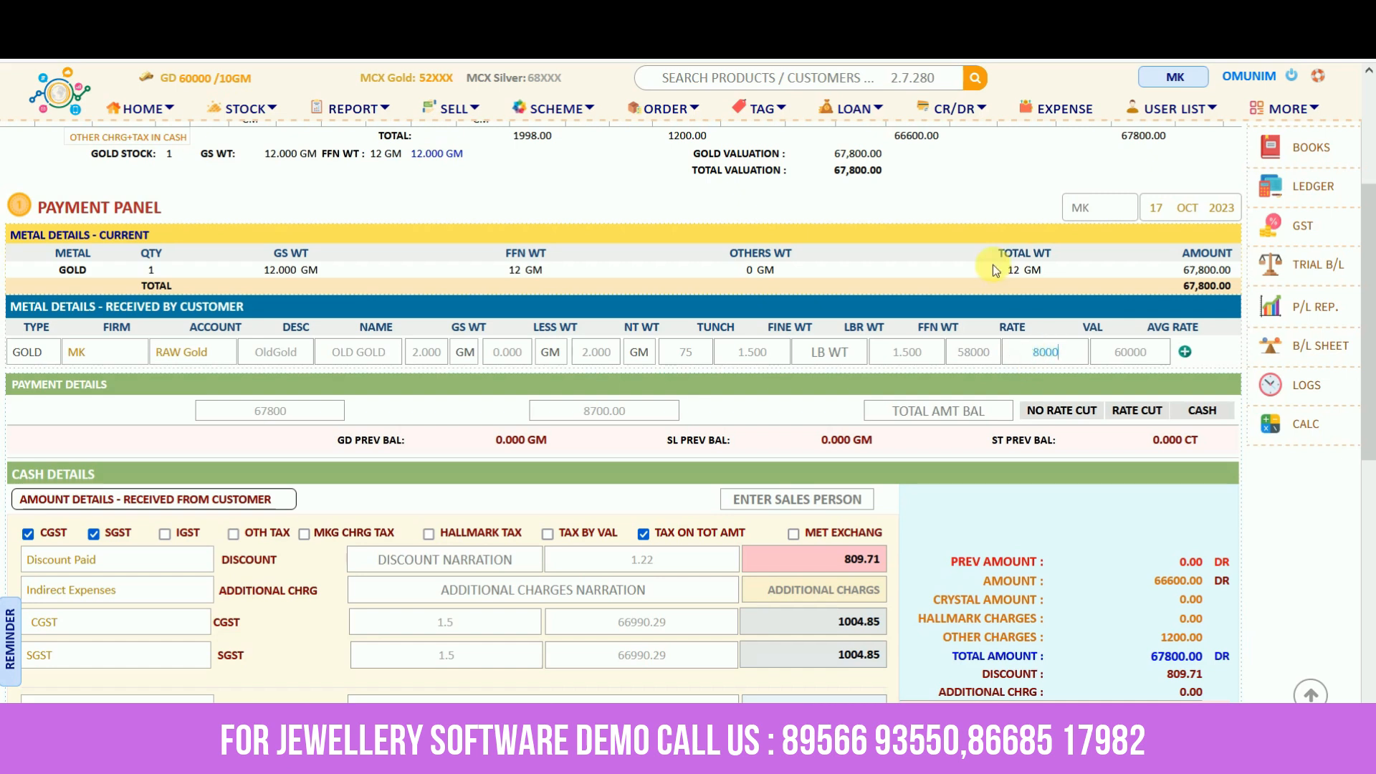
{"action": "scroll", "coordinate": [982, 527], "scroll_direction": "down", "scroll_amount": 4}
{"action": "scroll", "coordinate": [982, 527], "scroll_direction": "down", "scroll_amount": 2}
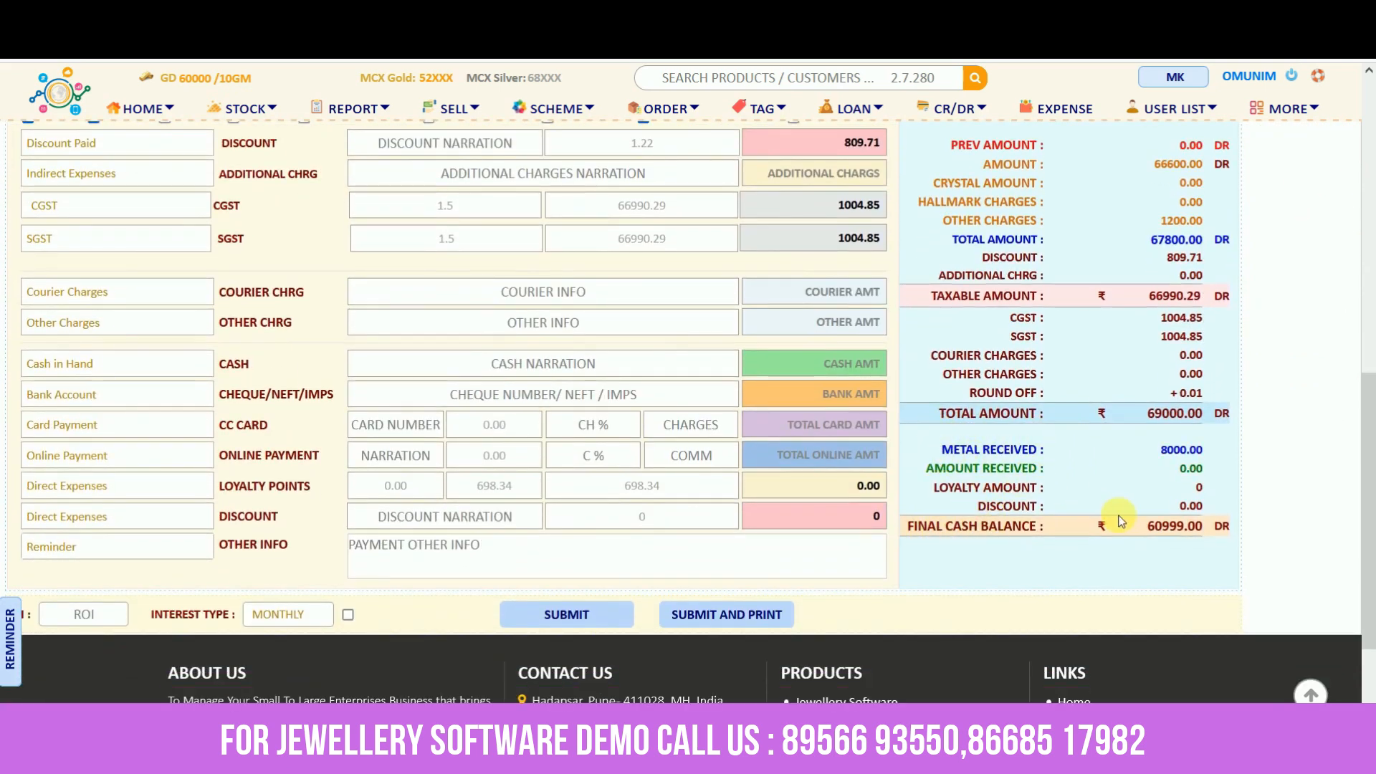
Record 15000 cash, 5000 card and 5000 bank payments, leaving a 35999.00 final balance
{"action": "left_click", "coordinate": [850, 369]}
{"action": "type", "text": "15000"}
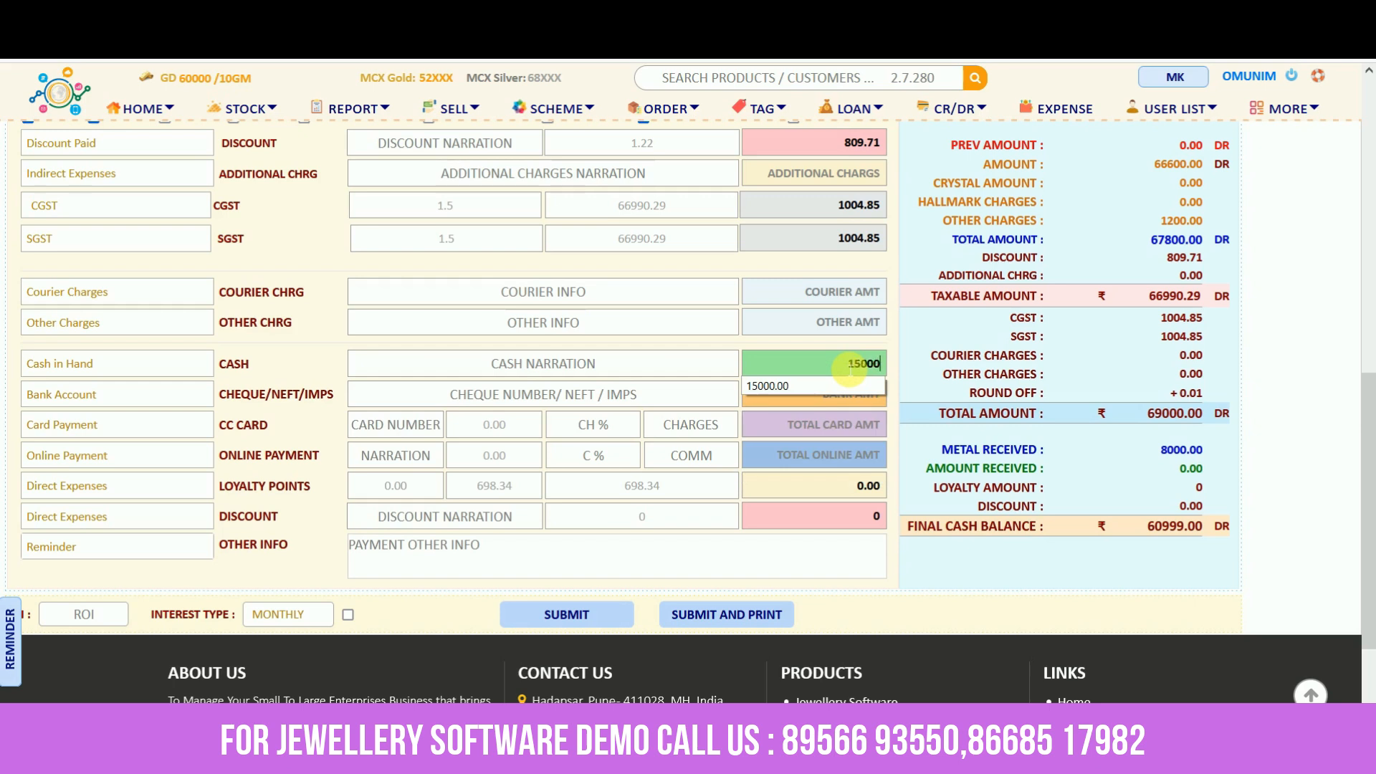
{"action": "left_click", "coordinate": [853, 424]}
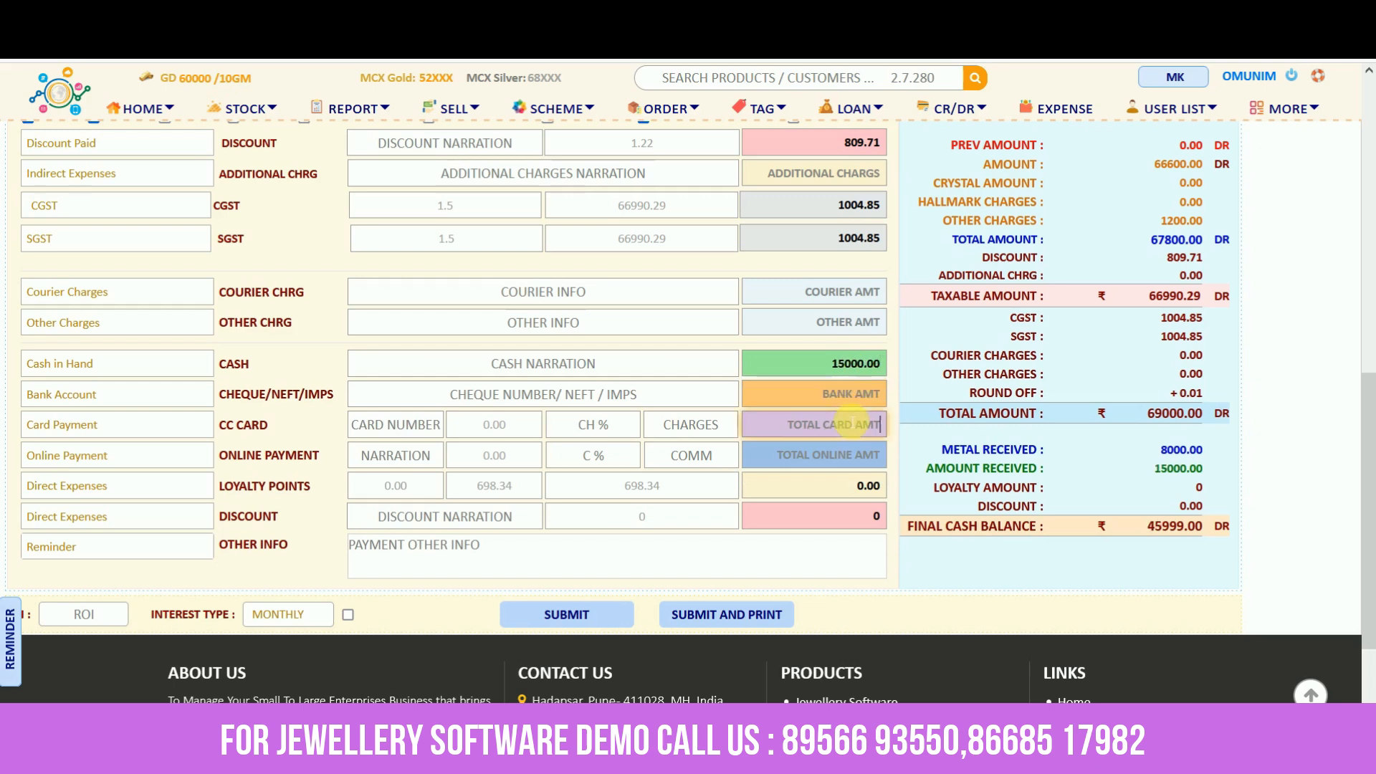
{"action": "type", "text": "5000"}
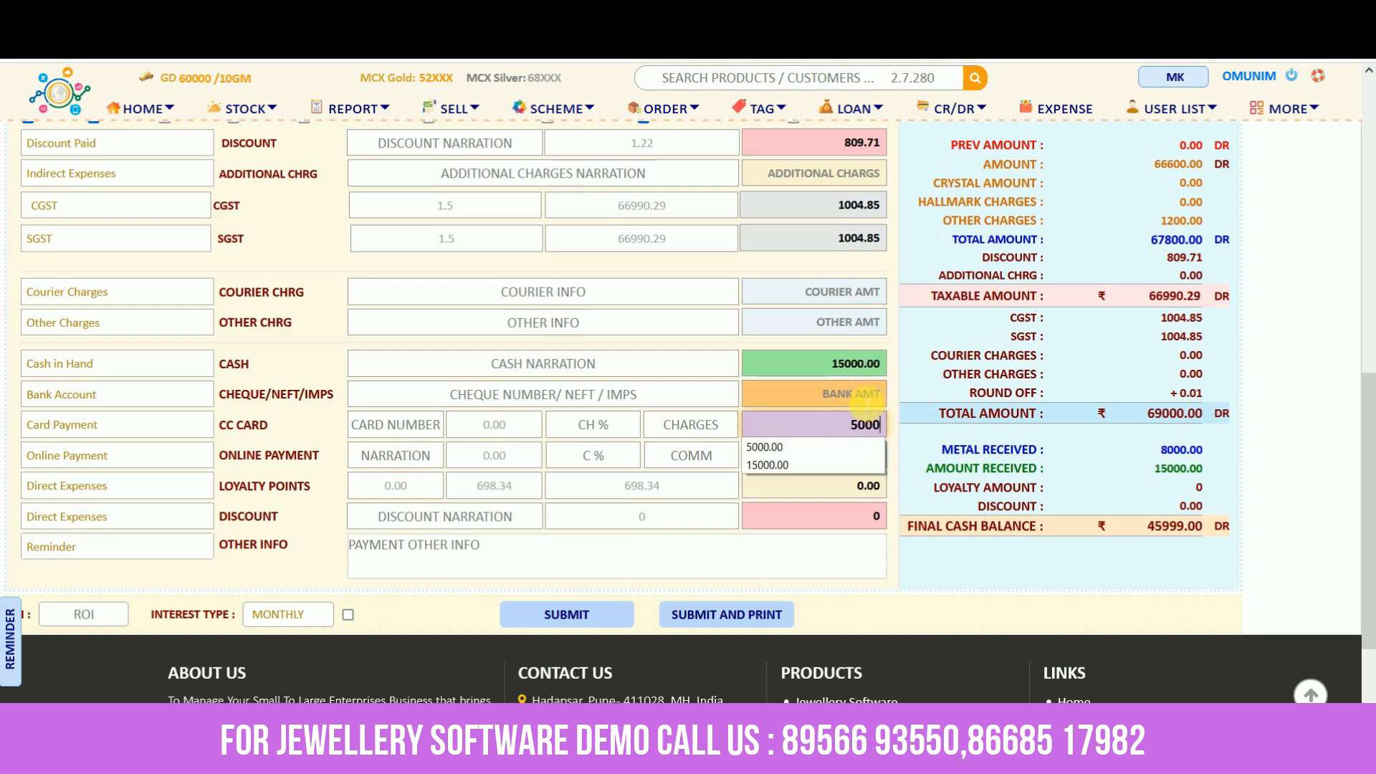
{"action": "left_click", "coordinate": [867, 394]}
{"action": "type", "text": "5000"}
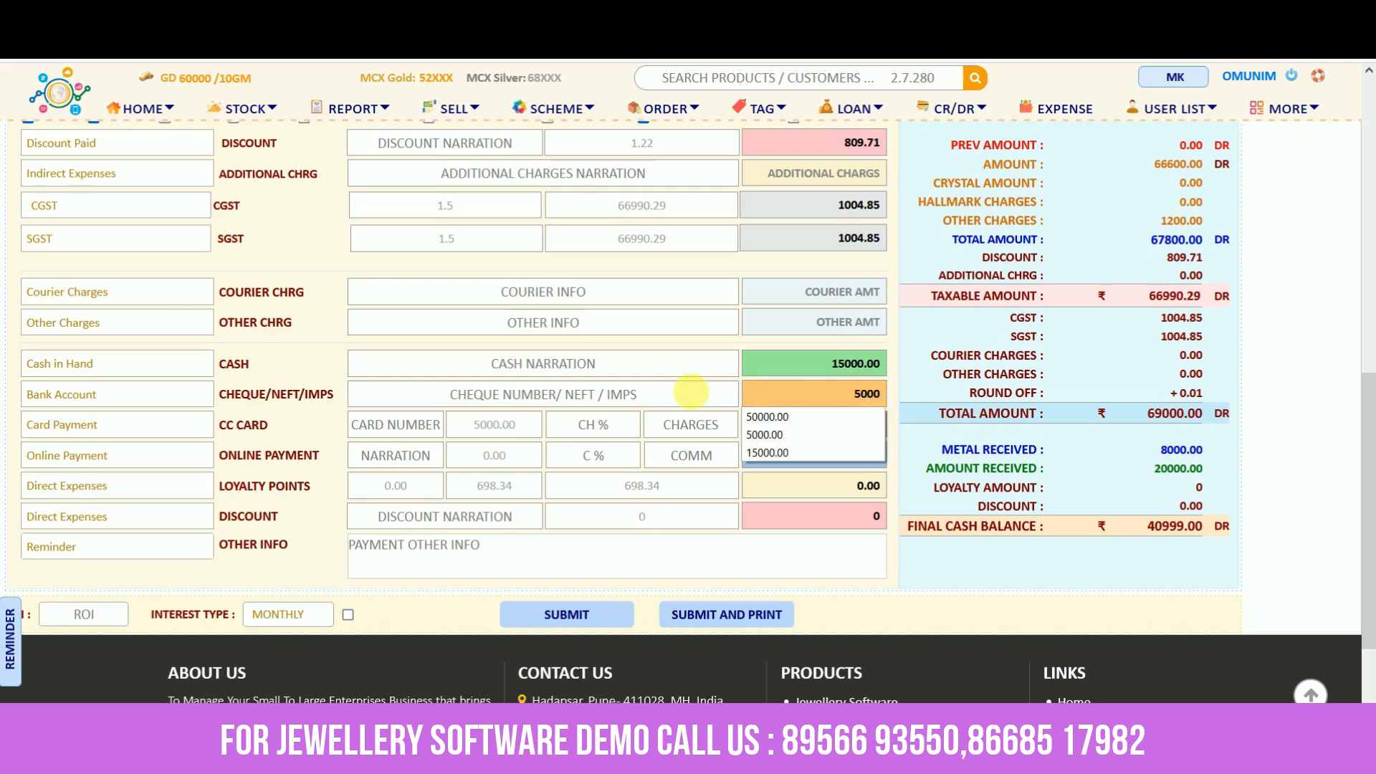
{"action": "left_click", "coordinate": [681, 393]}
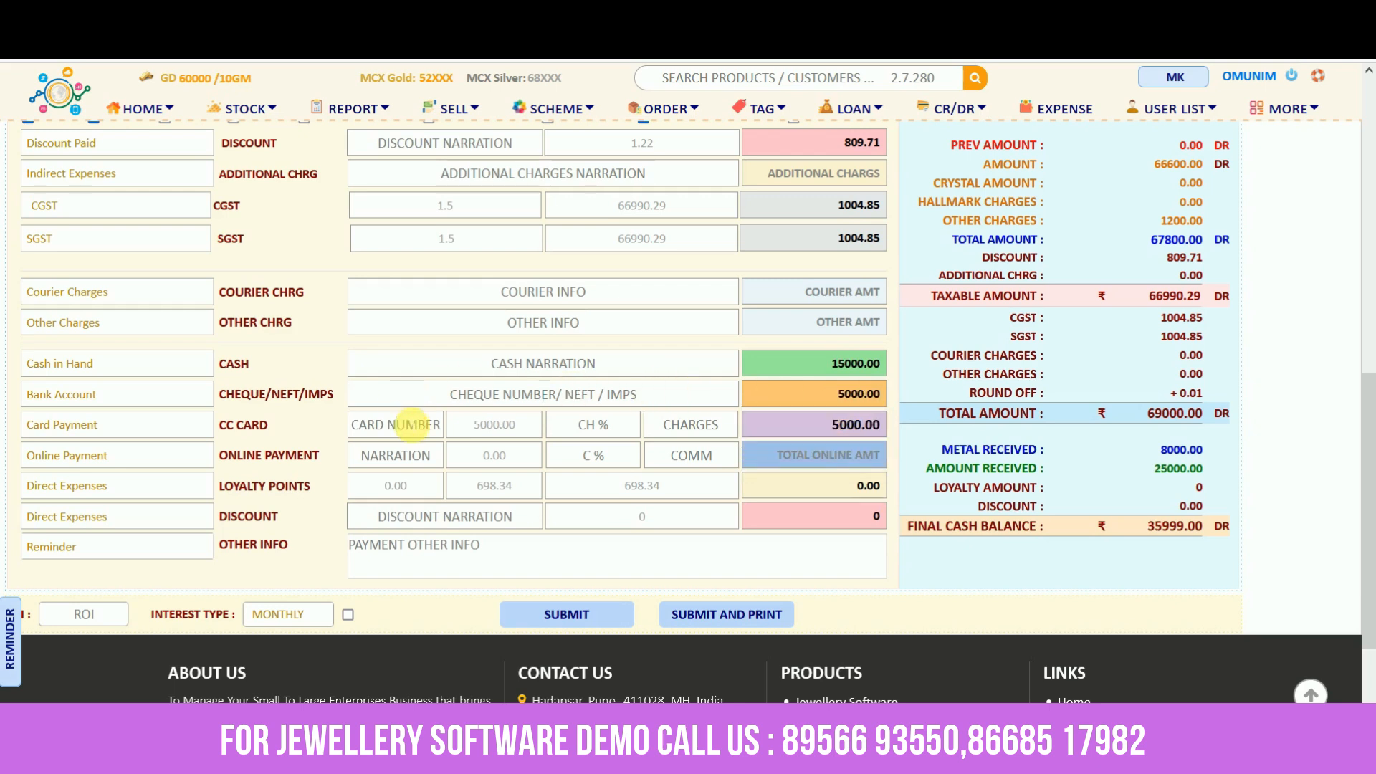
{"action": "scroll", "coordinate": [1032, 506], "scroll_direction": "down", "scroll_amount": 2}
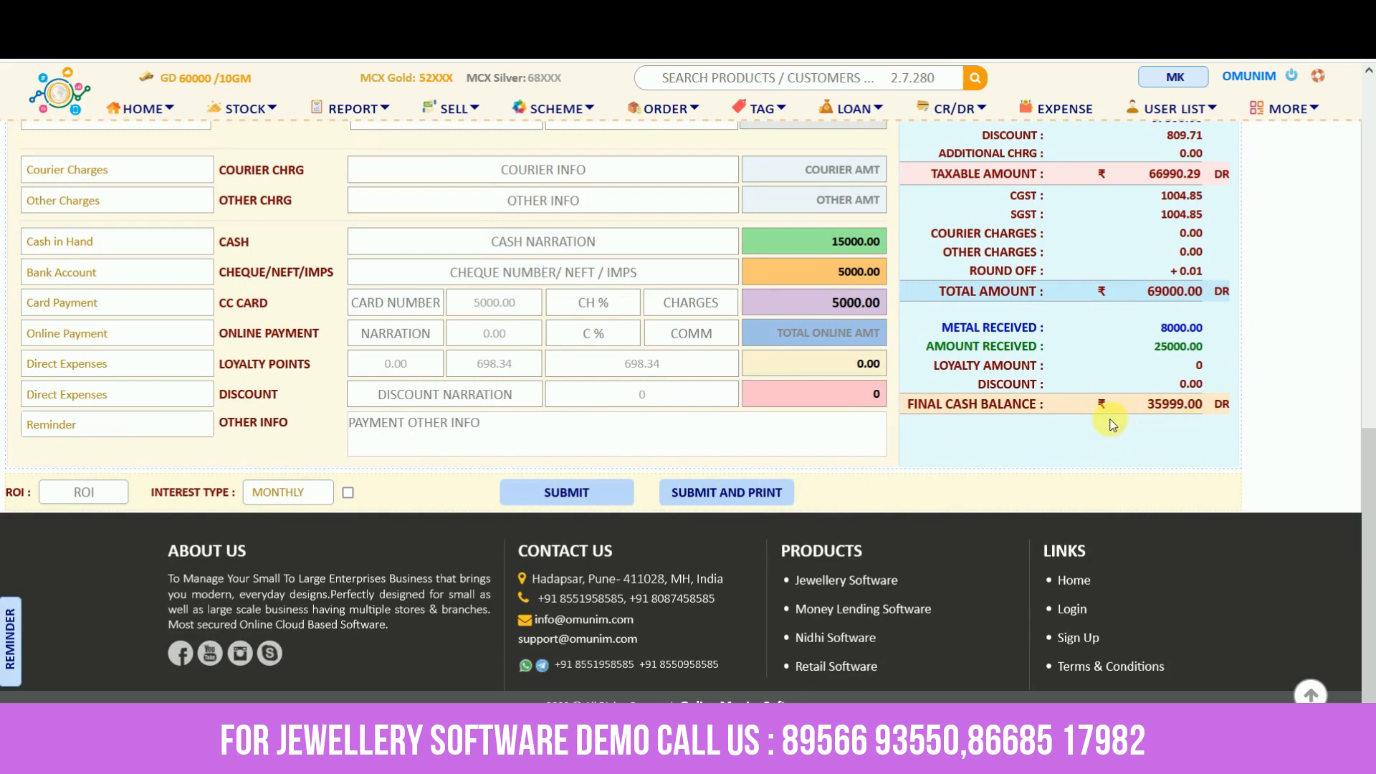
Submit the sale, look through invoice IS/41, and close the invoice preview
{"action": "left_click", "coordinate": [567, 494]}
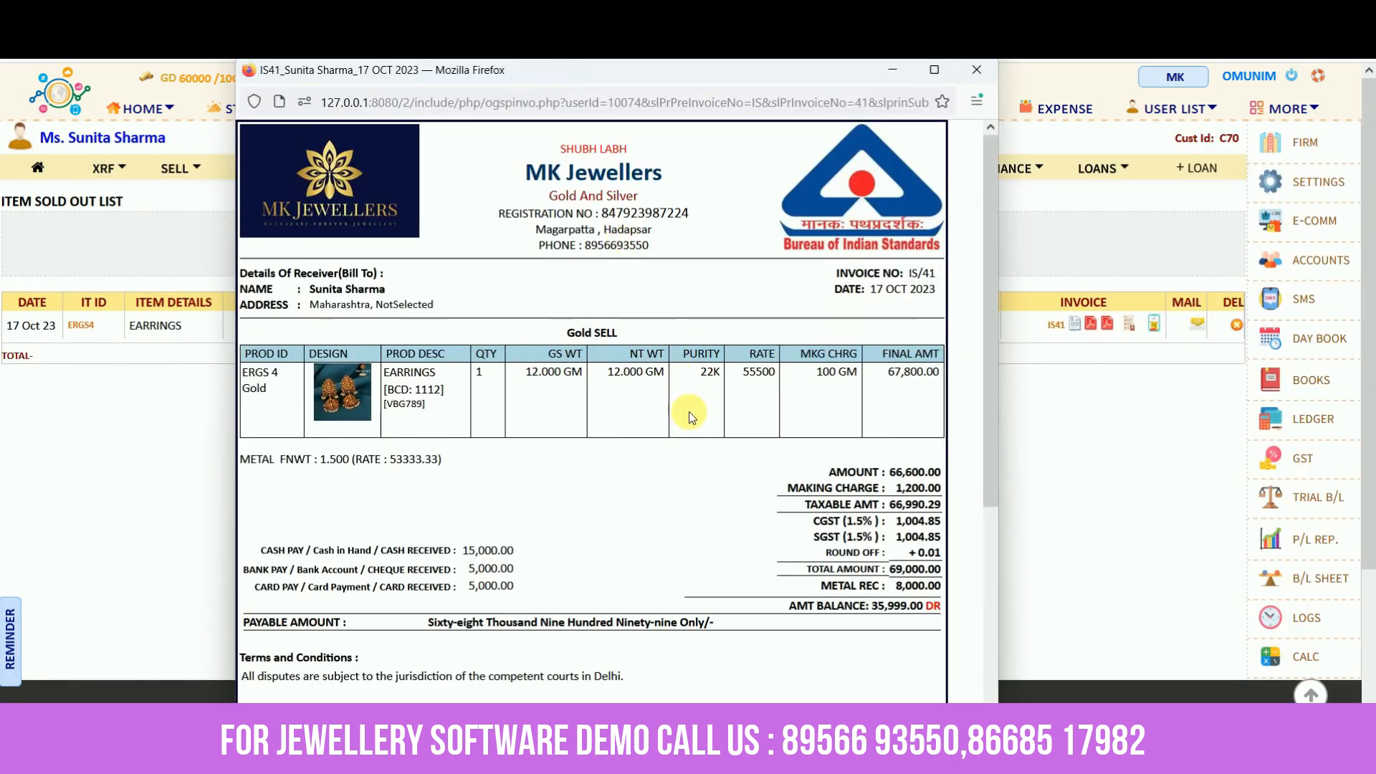
{"action": "scroll", "coordinate": [690, 411], "scroll_direction": "down", "scroll_amount": 3}
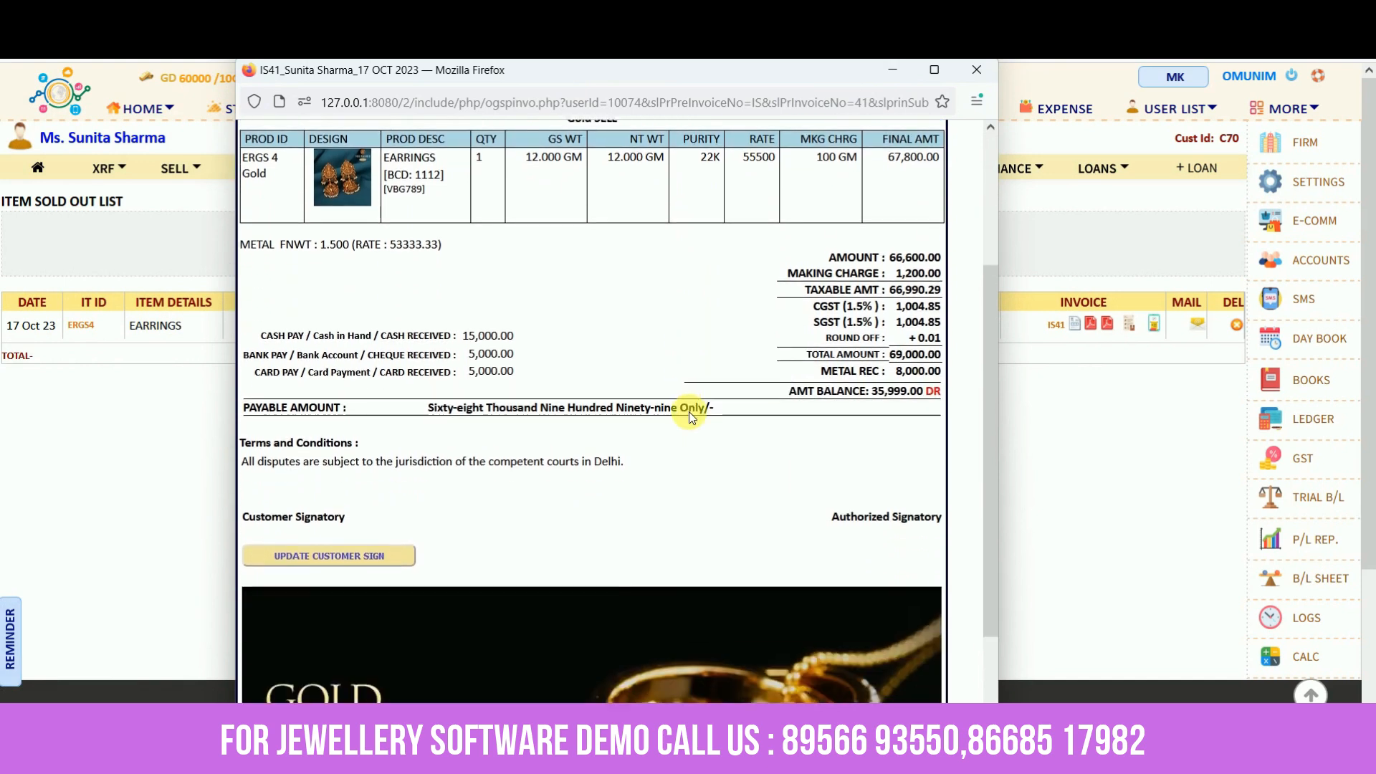
{"action": "scroll", "coordinate": [690, 412], "scroll_direction": "down", "scroll_amount": 3}
{"action": "scroll", "coordinate": [689, 411], "scroll_direction": "up", "scroll_amount": 4}
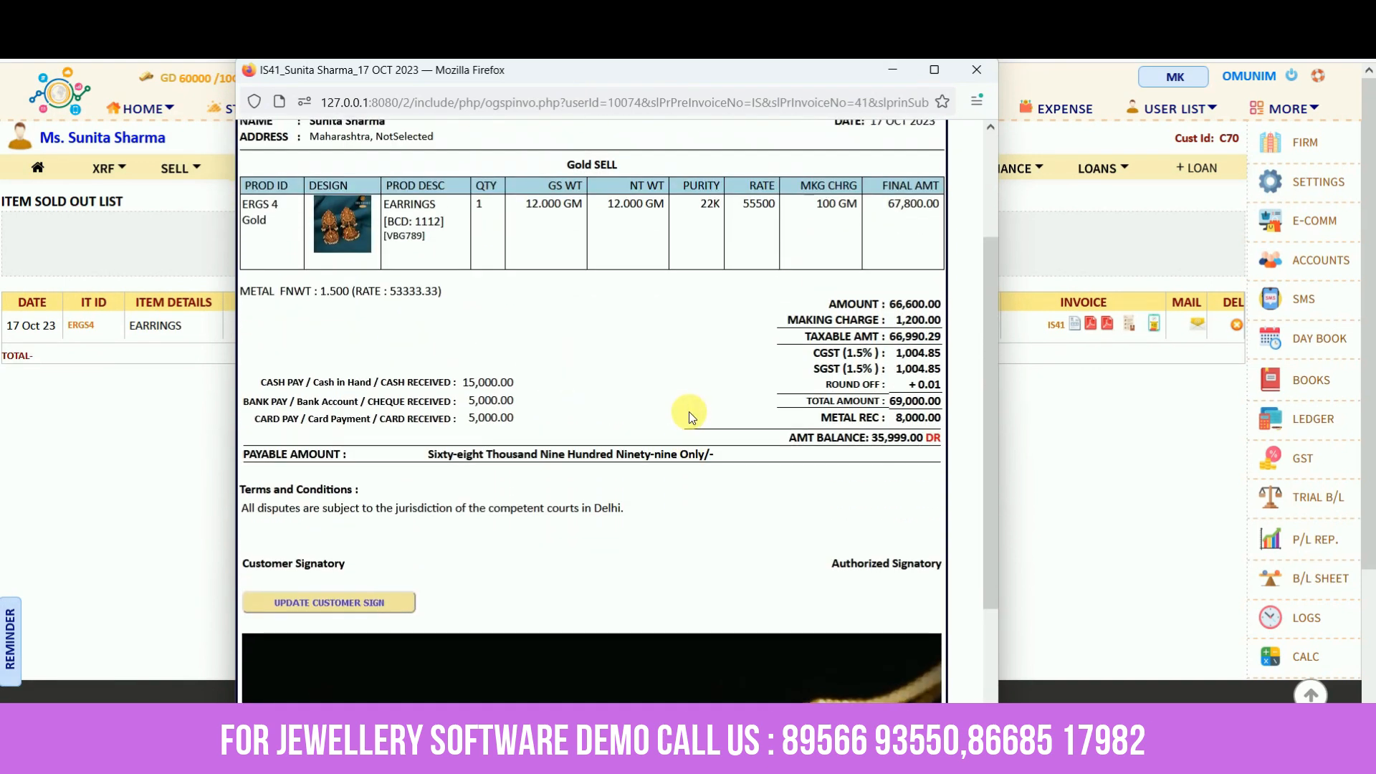
{"action": "scroll", "coordinate": [689, 411], "scroll_direction": "up", "scroll_amount": 3}
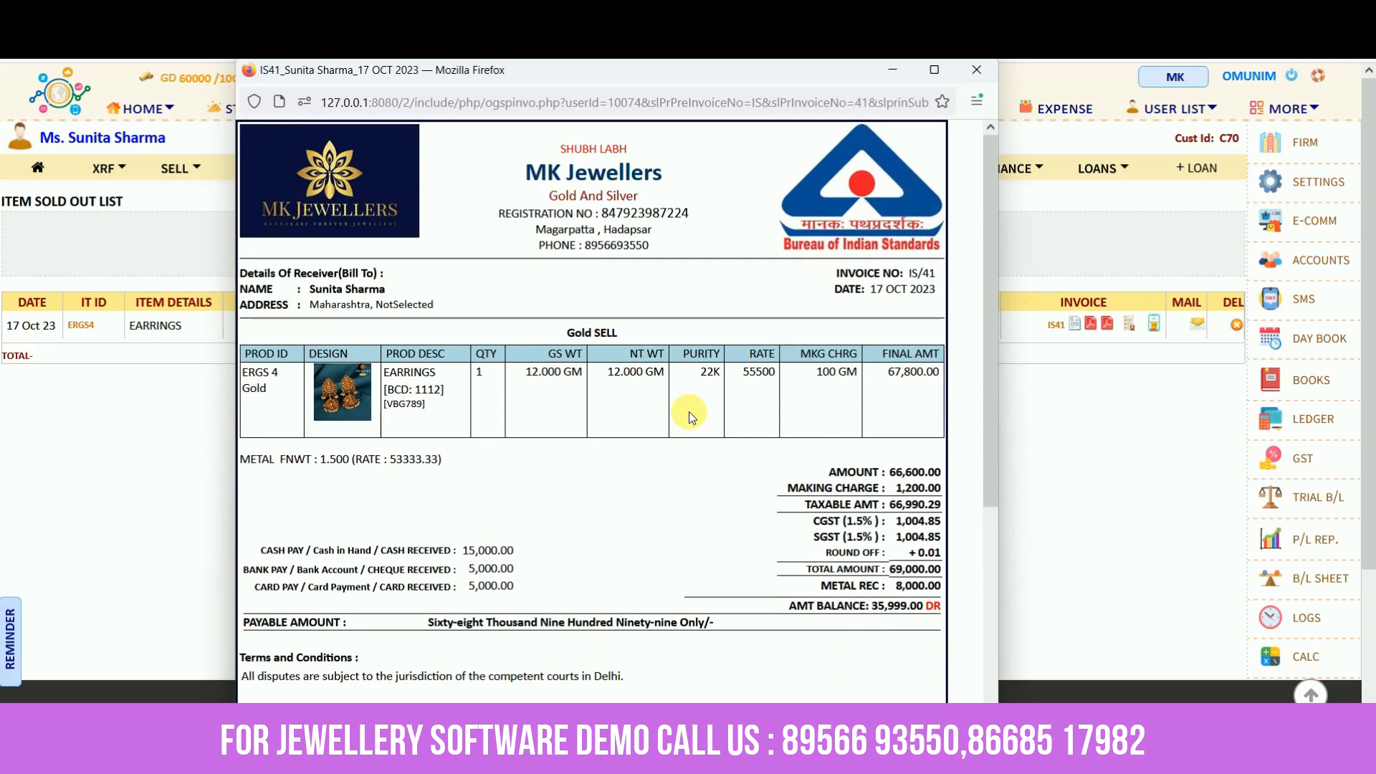
{"action": "left_click", "coordinate": [983, 79]}
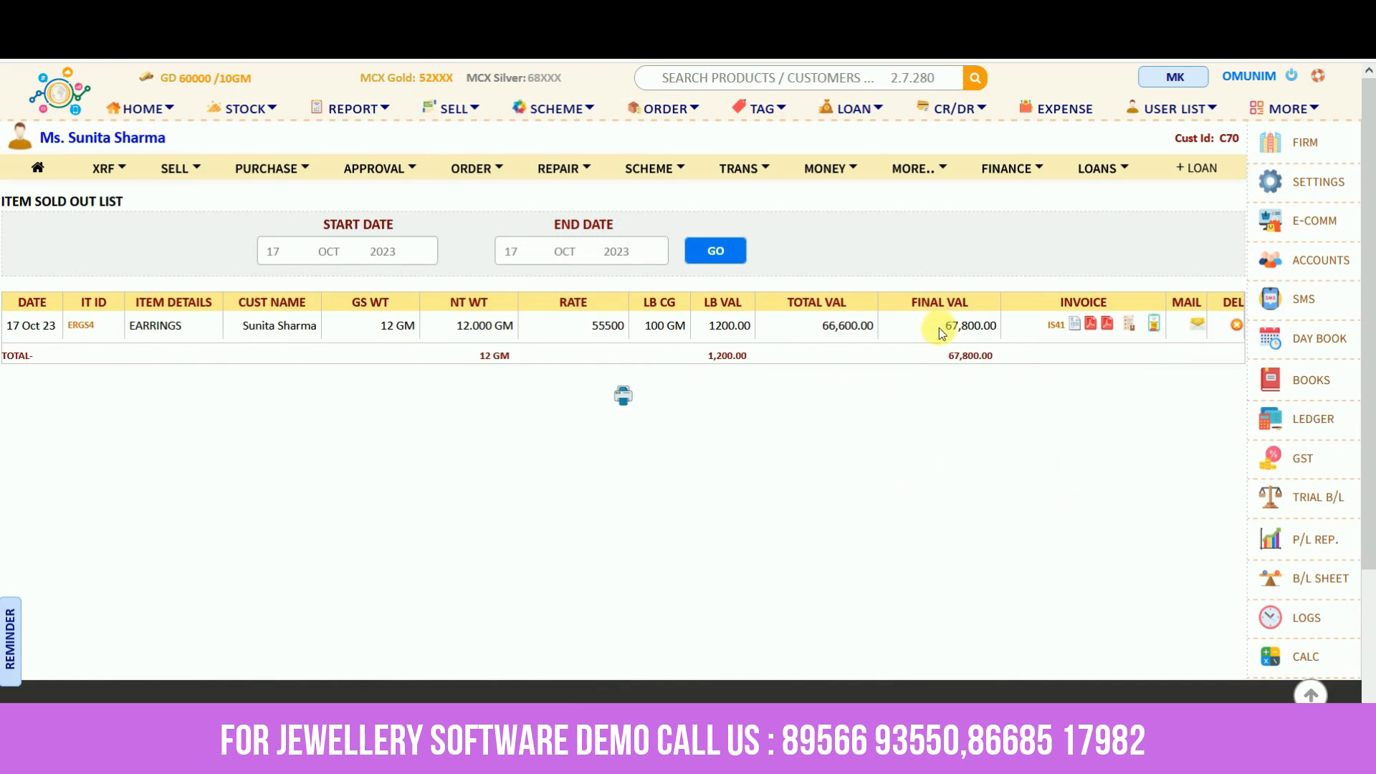
Show the customer's udhaar details, with invoice IS 41 outstanding at 35,999.00
{"action": "left_click", "coordinate": [38, 171]}
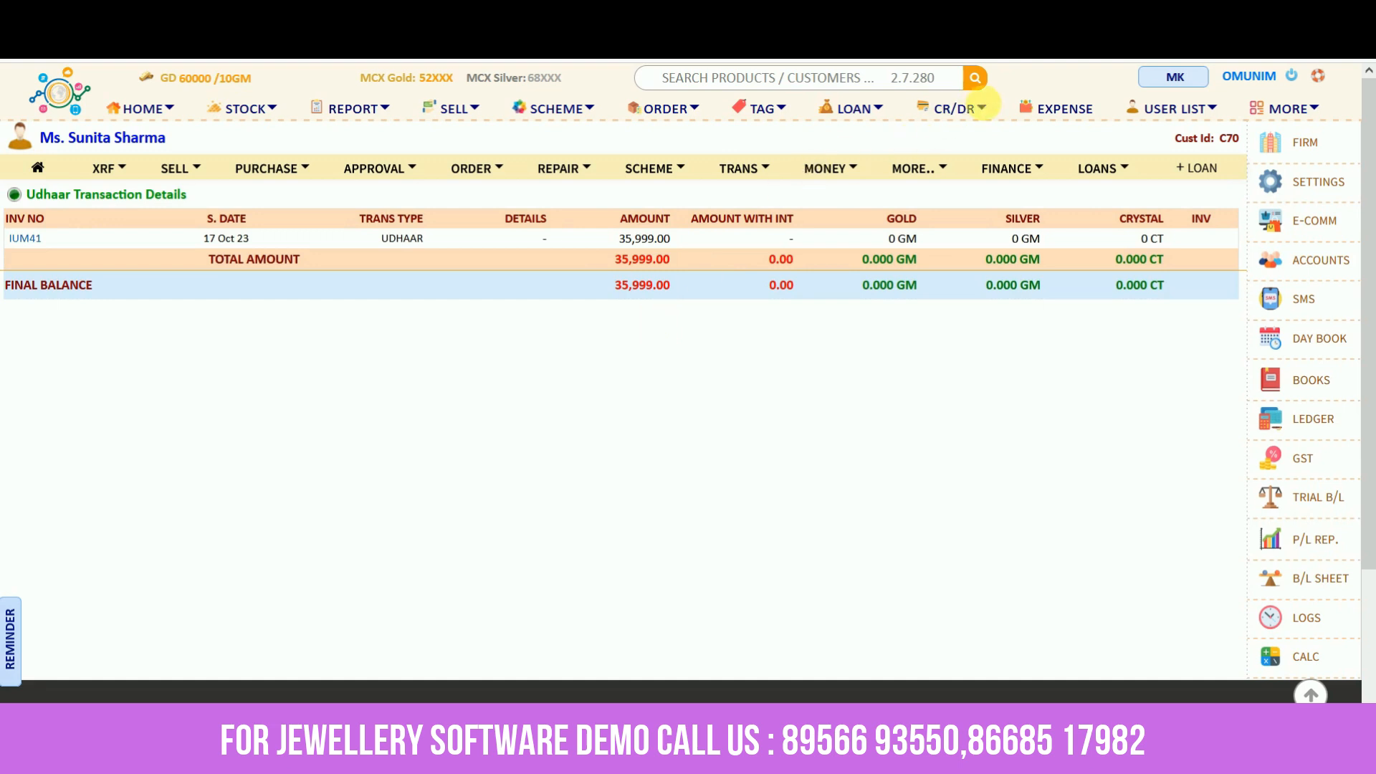
{"action": "left_click", "coordinate": [991, 115]}
{"action": "left_click", "coordinate": [982, 113]}
Open the Active Udhaar list, browse the Udhaar Deposit and Advance Money lists, and return
{"action": "left_click", "coordinate": [957, 113]}
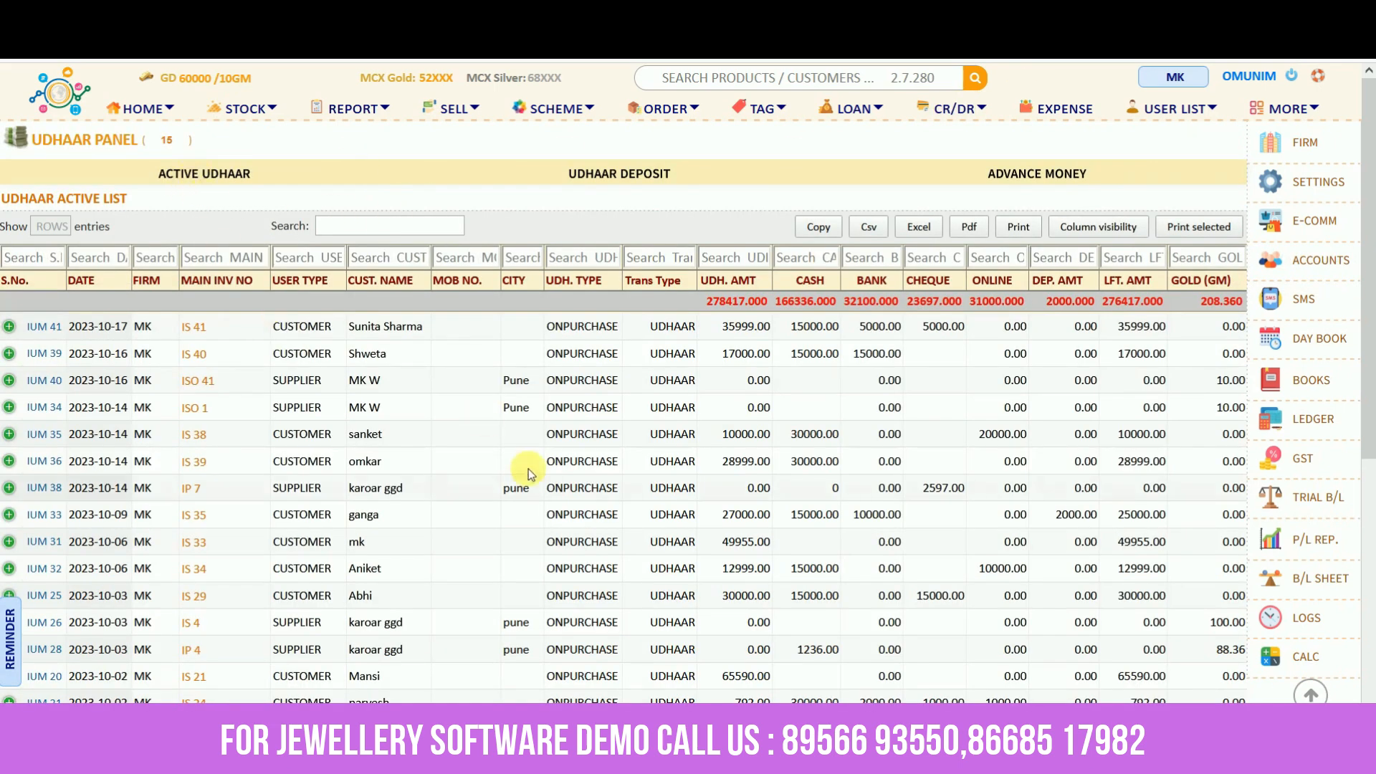
{"action": "left_click", "coordinate": [235, 180]}
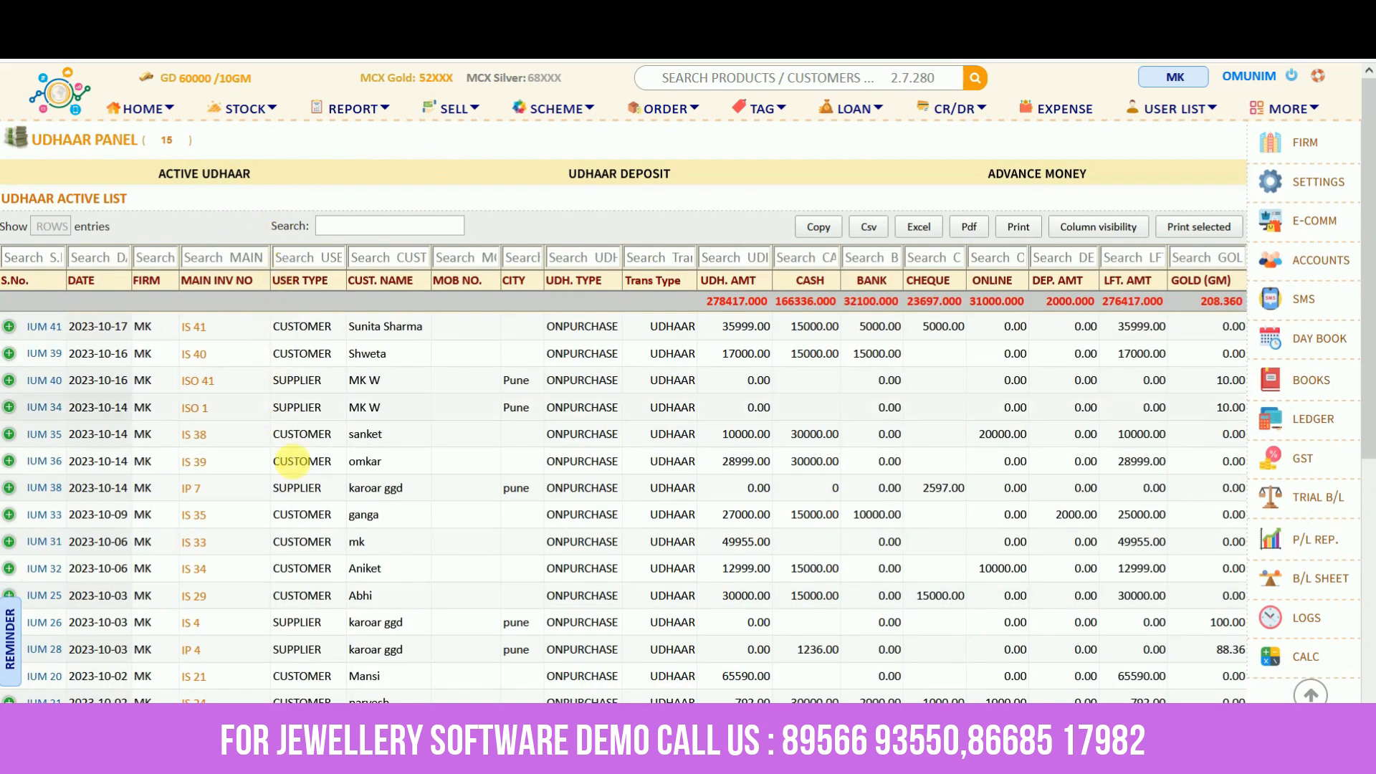
{"action": "left_click", "coordinate": [626, 173]}
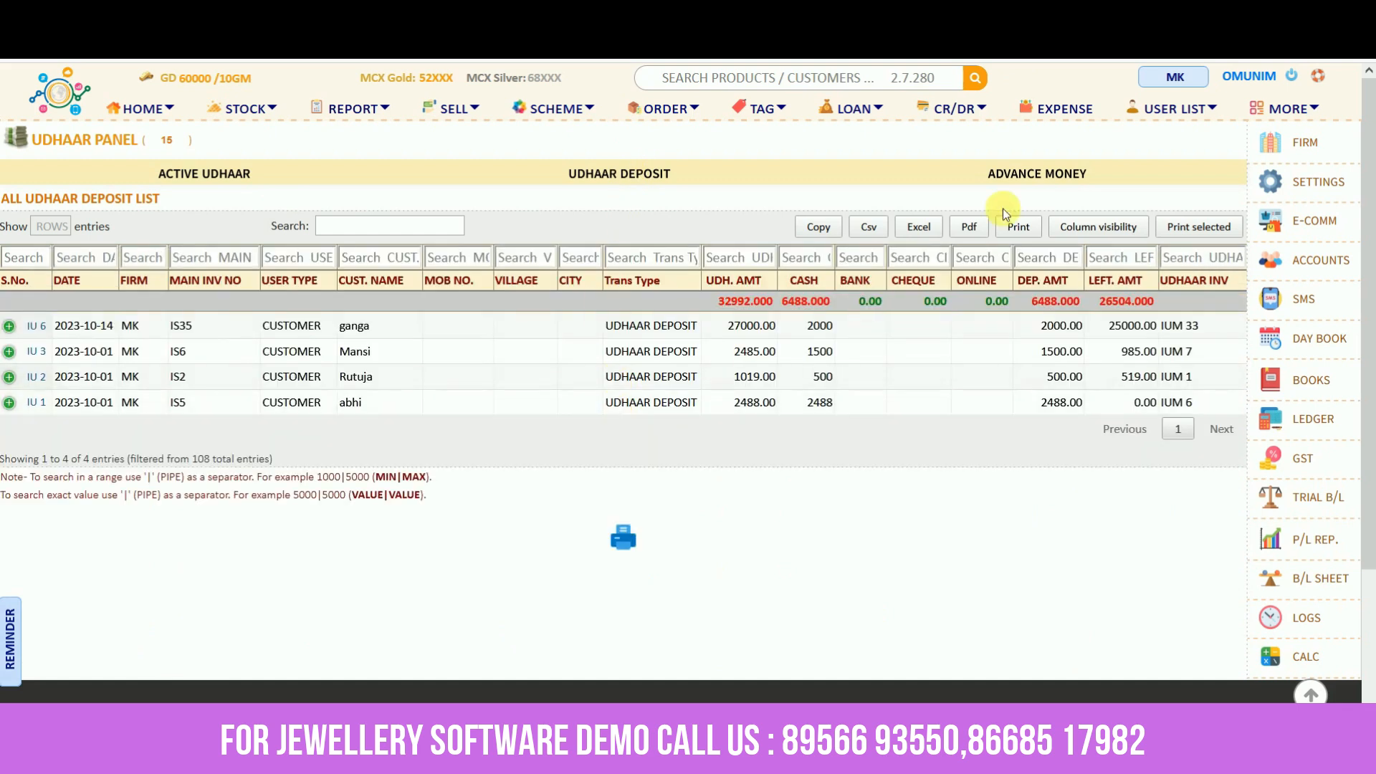
{"action": "left_click", "coordinate": [1043, 174]}
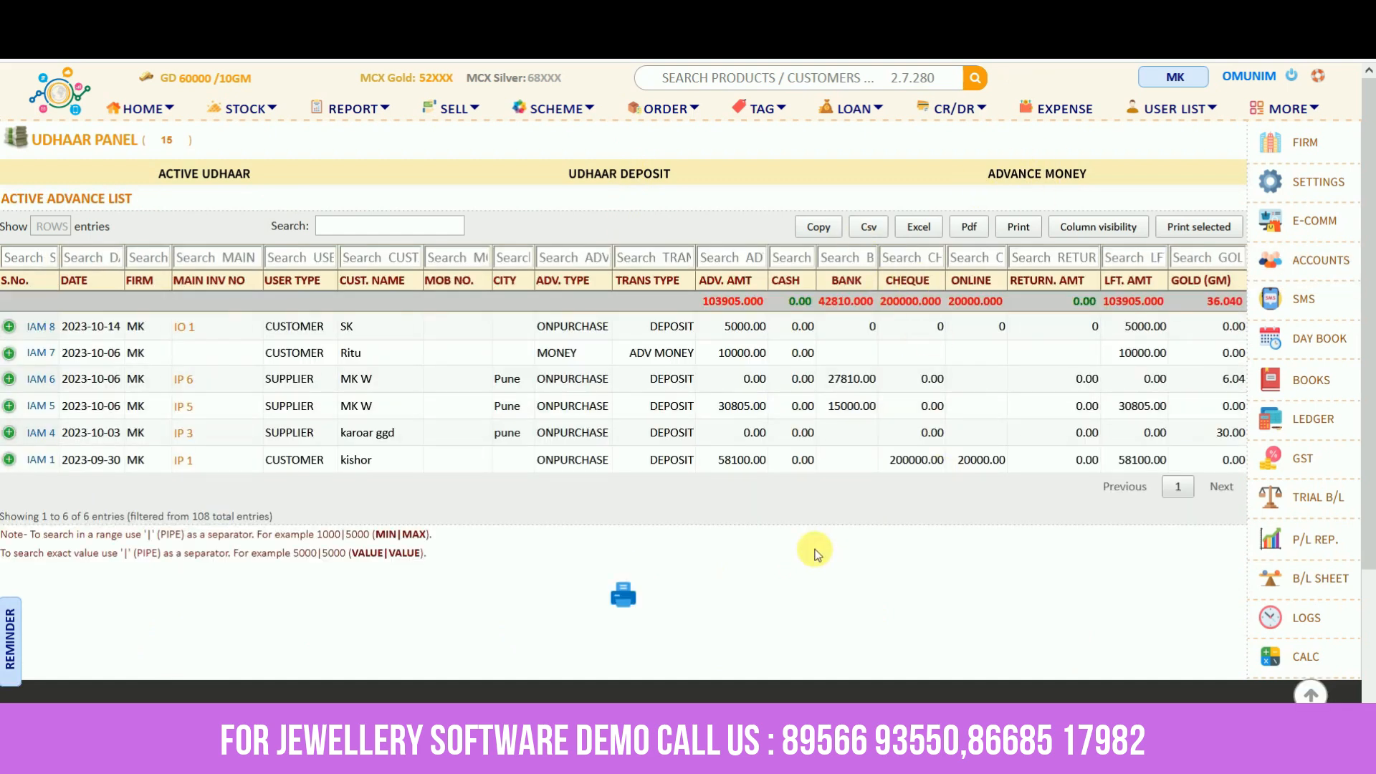
{"action": "left_click", "coordinate": [954, 117]}
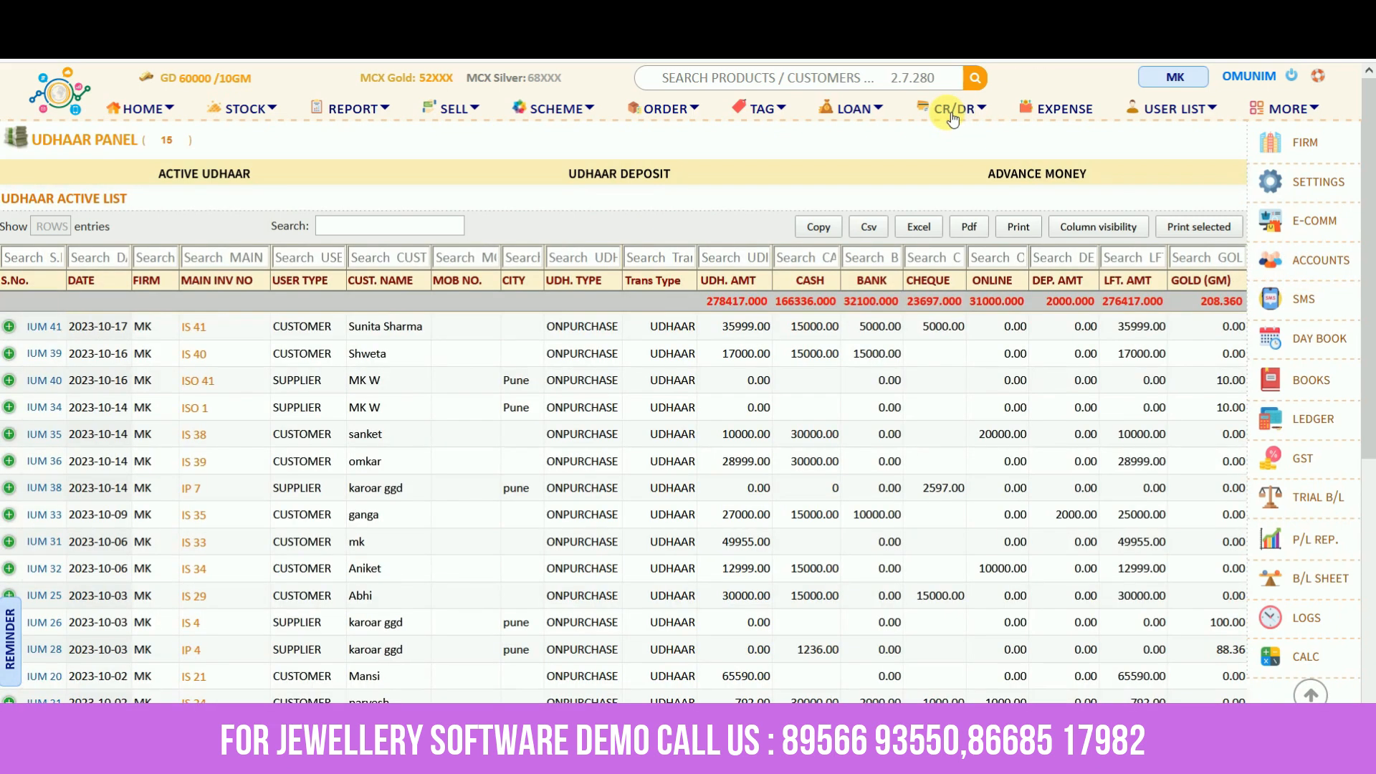
Search the active udhaar list by the customer's name and open entry IUM 39 for 17,000.00
{"action": "left_click", "coordinate": [384, 231]}
{"action": "type", "text": "Shweta"}
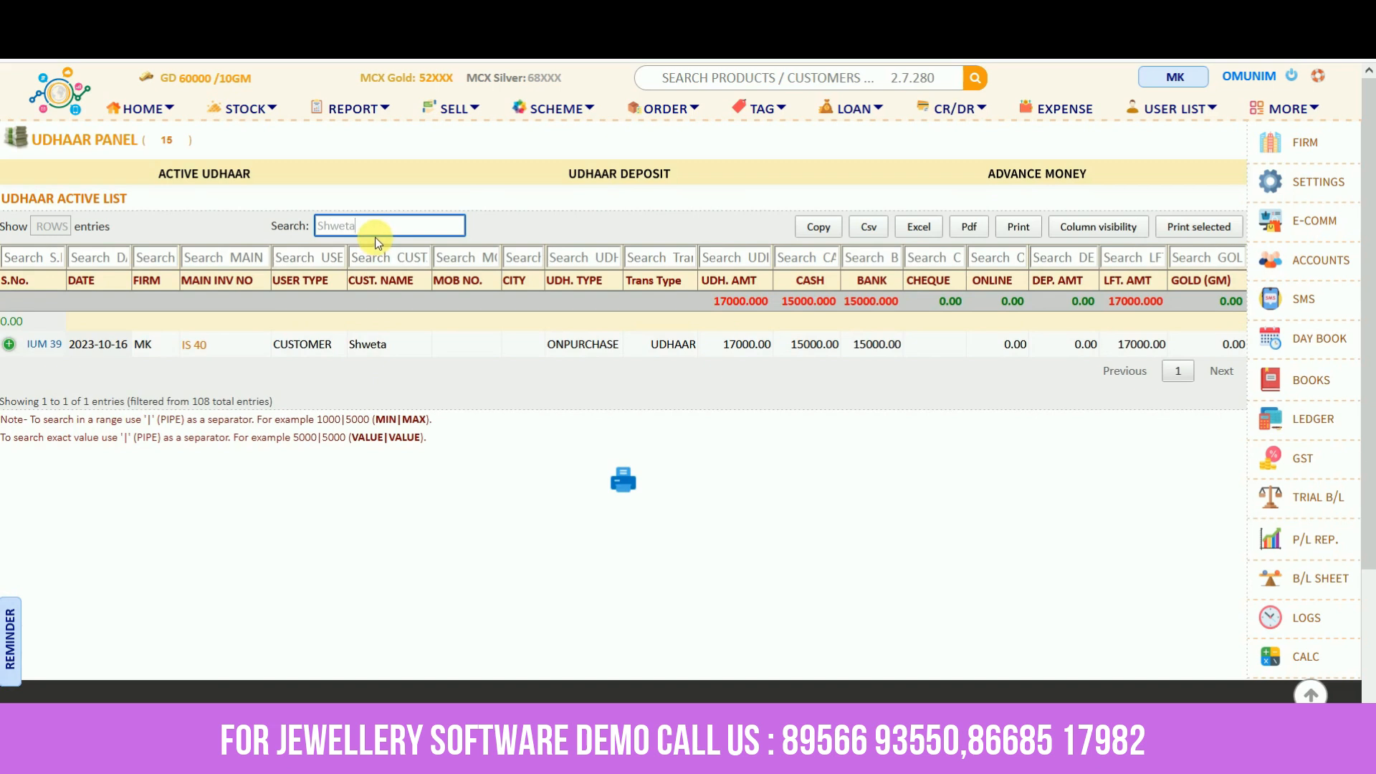
{"action": "left_click", "coordinate": [44, 351]}
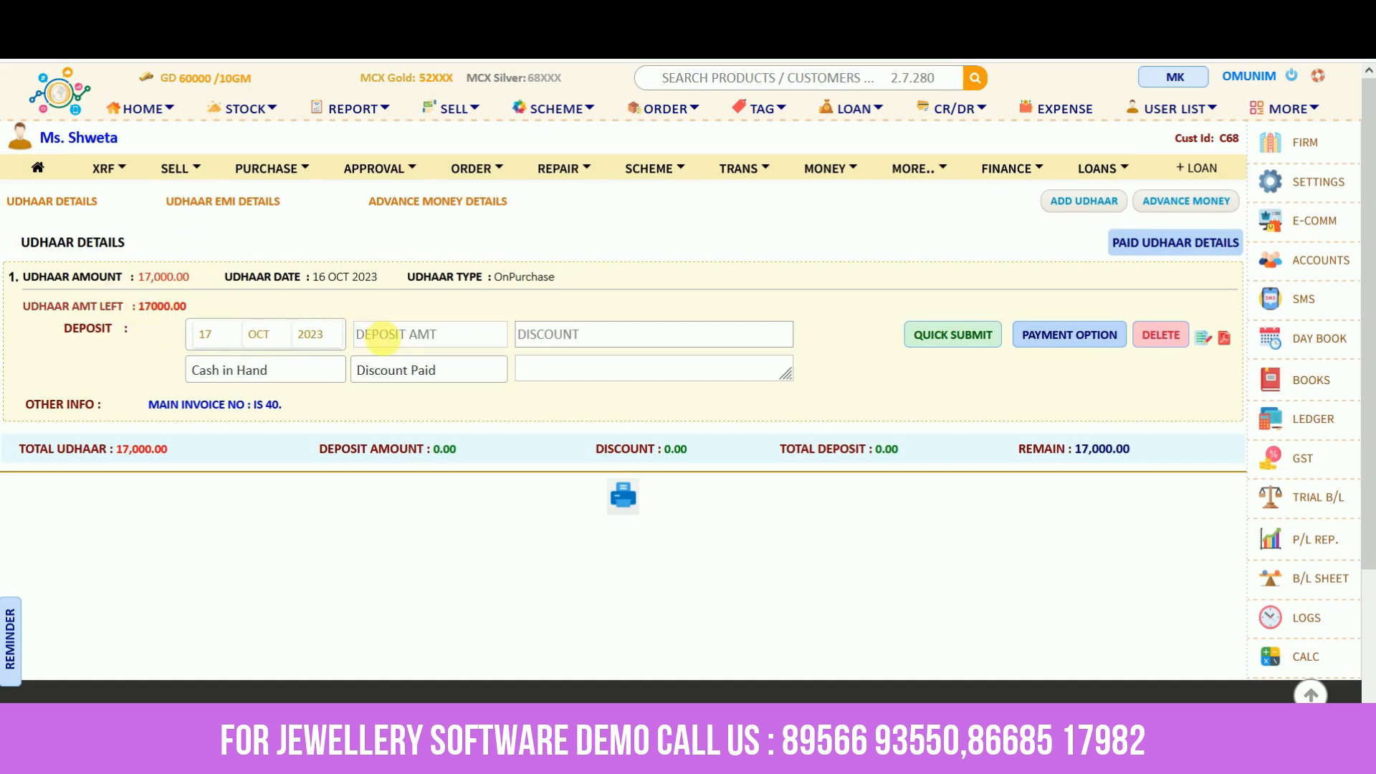
Quick-submit a 5000 cash deposit on IUM 39, leaving 12,000.00 remaining, and open its receipt
{"action": "type", "text": "5000"}
{"action": "left_click", "coordinate": [425, 315]}
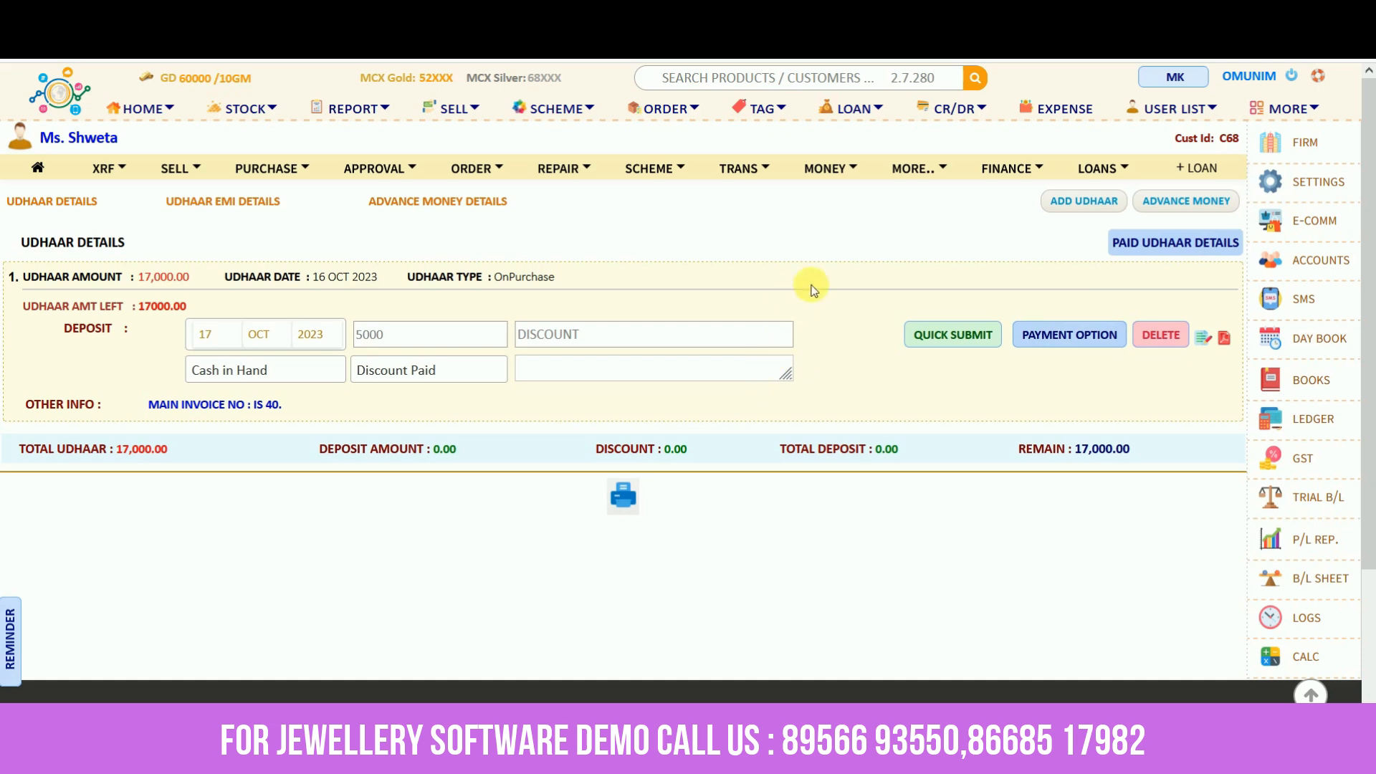
{"action": "left_click", "coordinate": [924, 330]}
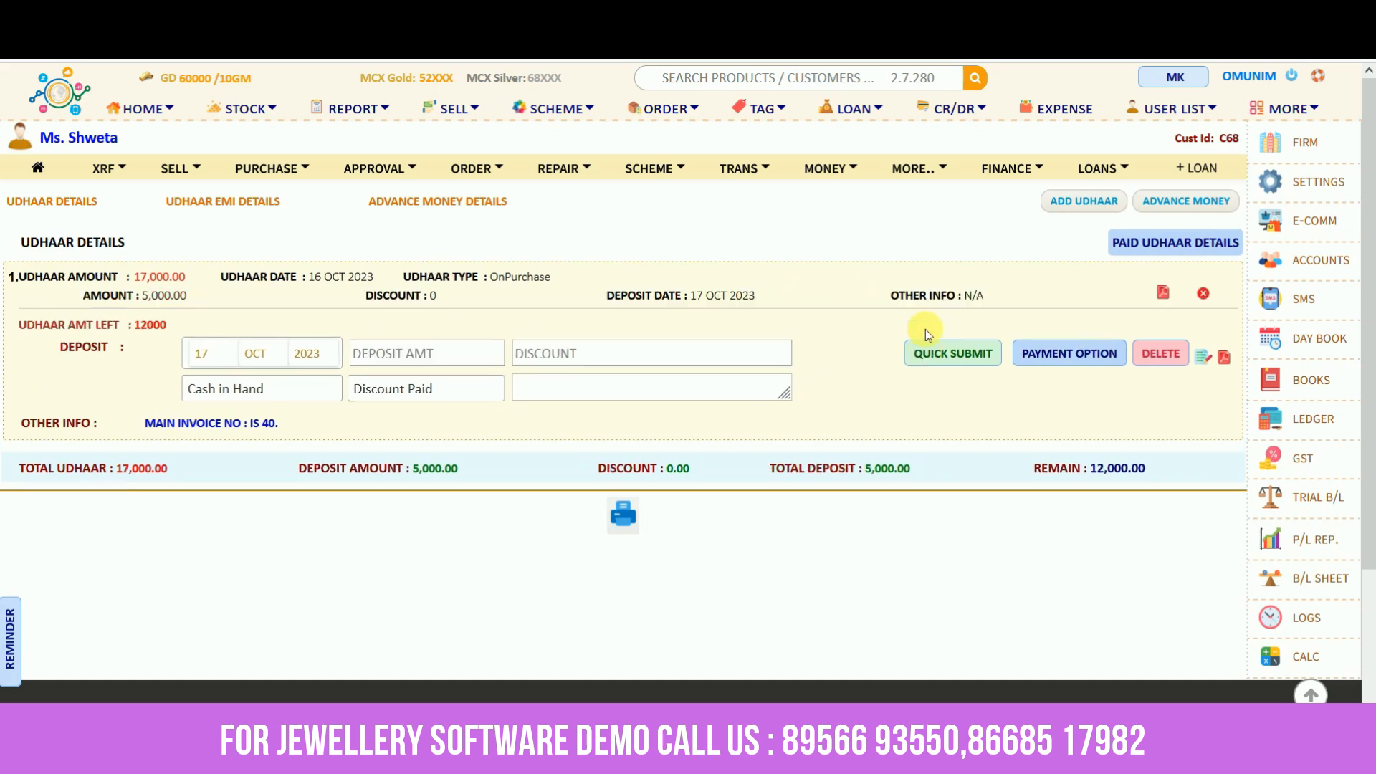
{"action": "left_click", "coordinate": [1164, 293]}
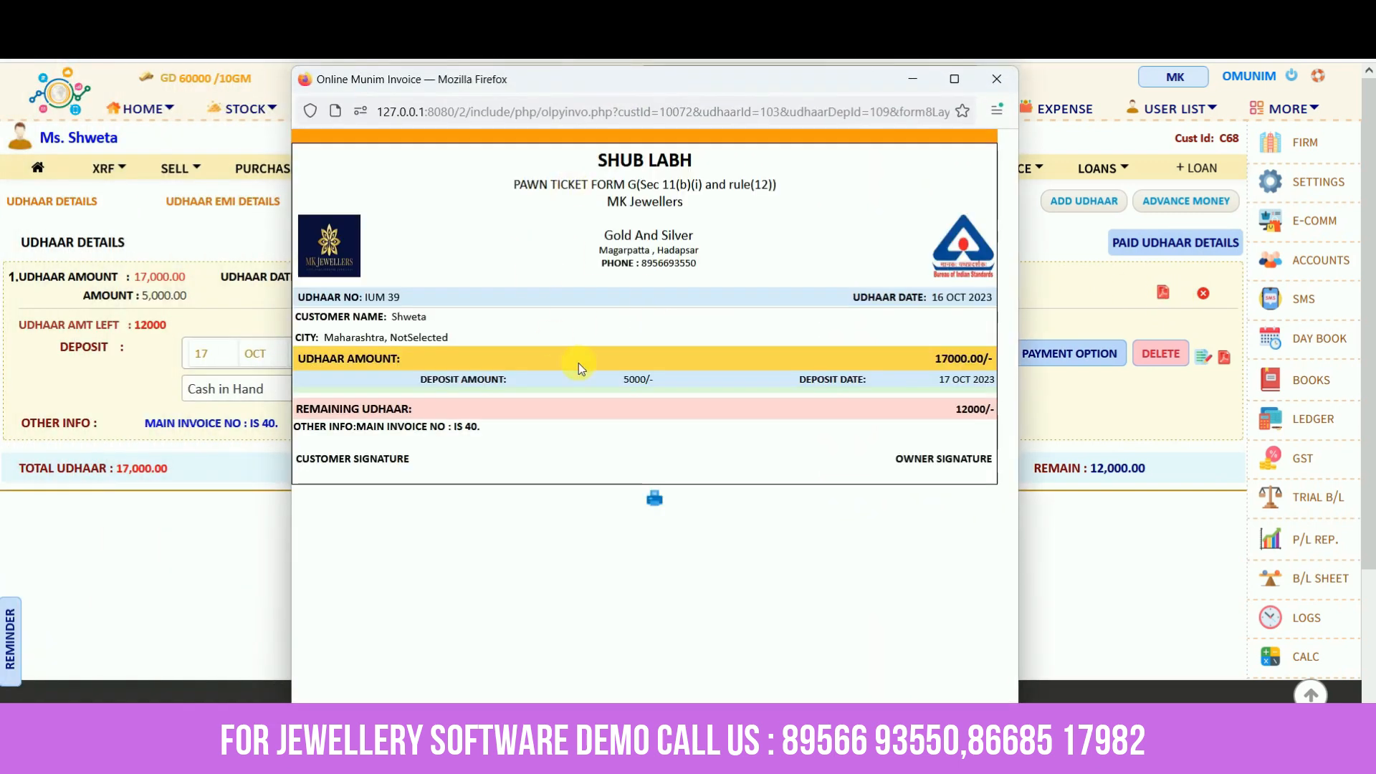
{"action": "left_click_drag", "start_coordinate": [932, 359], "coordinate": [986, 368]}
{"action": "left_click_drag", "start_coordinate": [621, 382], "coordinate": [672, 379]}
{"action": "left_click", "coordinate": [944, 415]}
{"action": "left_click_drag", "start_coordinate": [945, 419], "coordinate": [996, 416]}
{"action": "left_click", "coordinate": [889, 553]}
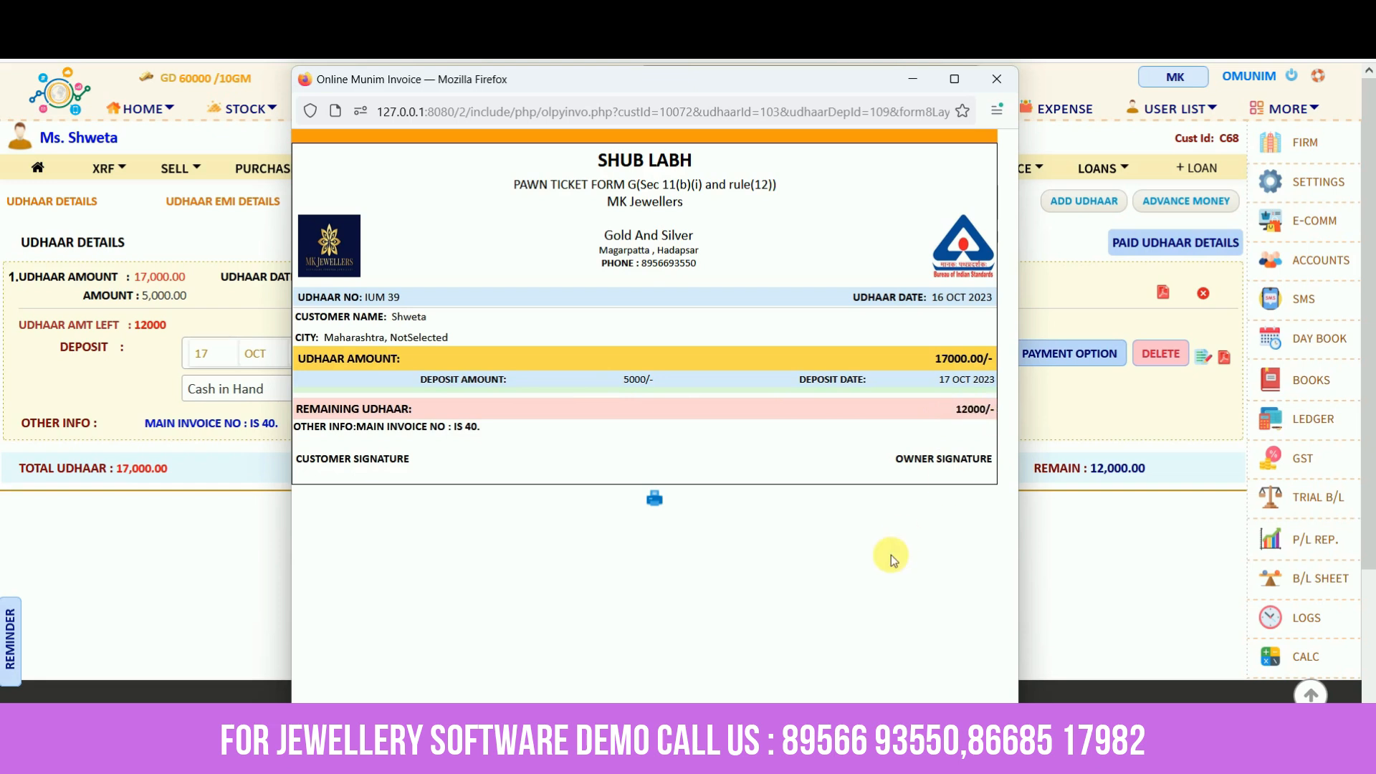
{"action": "left_click", "coordinate": [996, 79]}
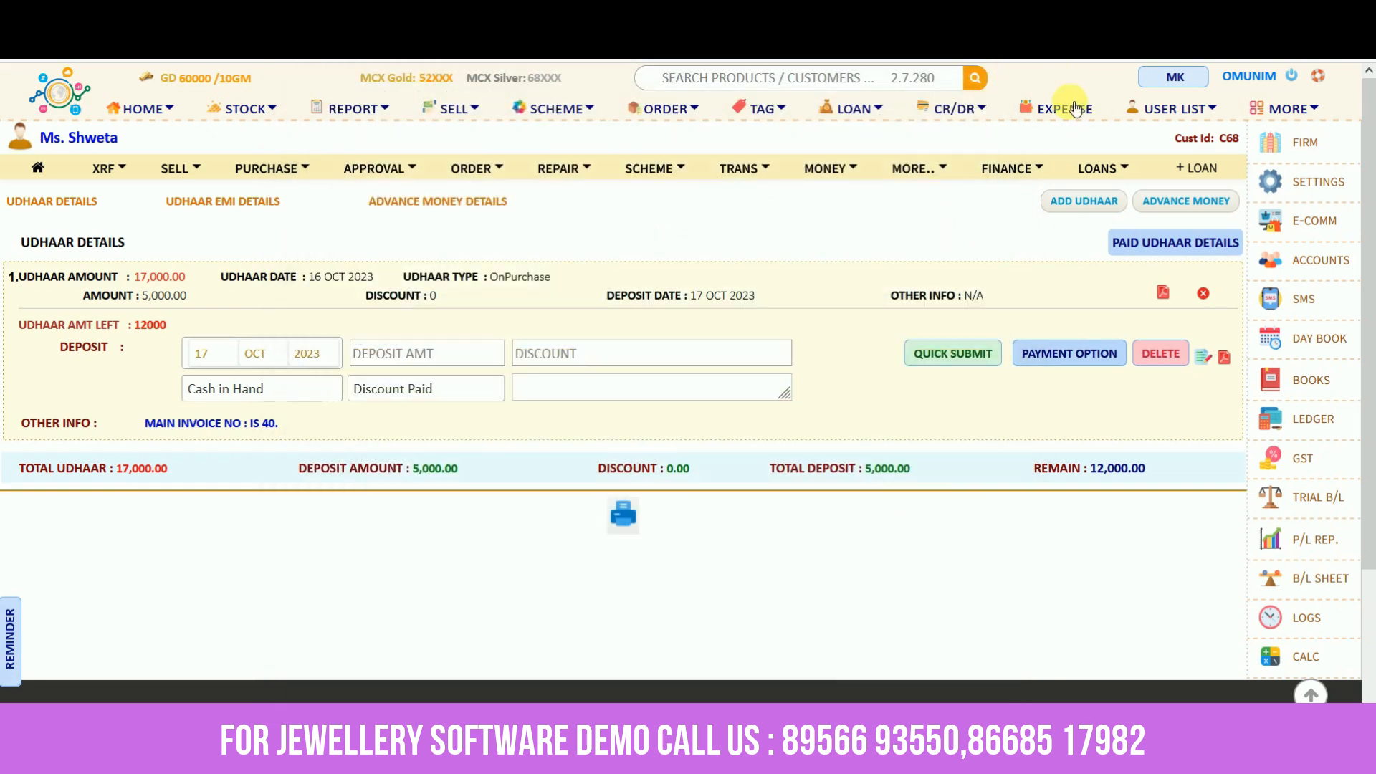
Browse the Customer, Supplier and Karigar lists, then share the top customer's details via WhatsApp
{"action": "left_click", "coordinate": [855, 137]}
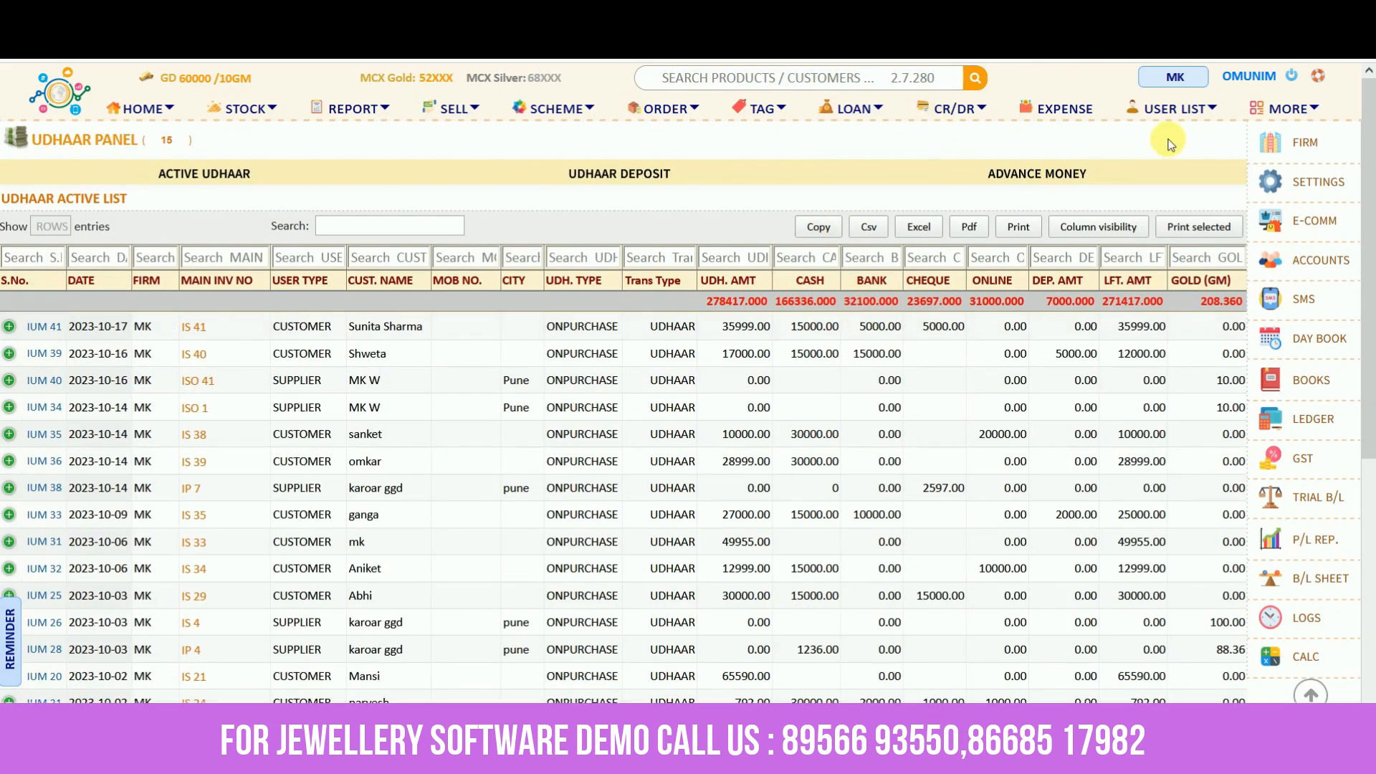
{"action": "left_click", "coordinate": [1172, 113]}
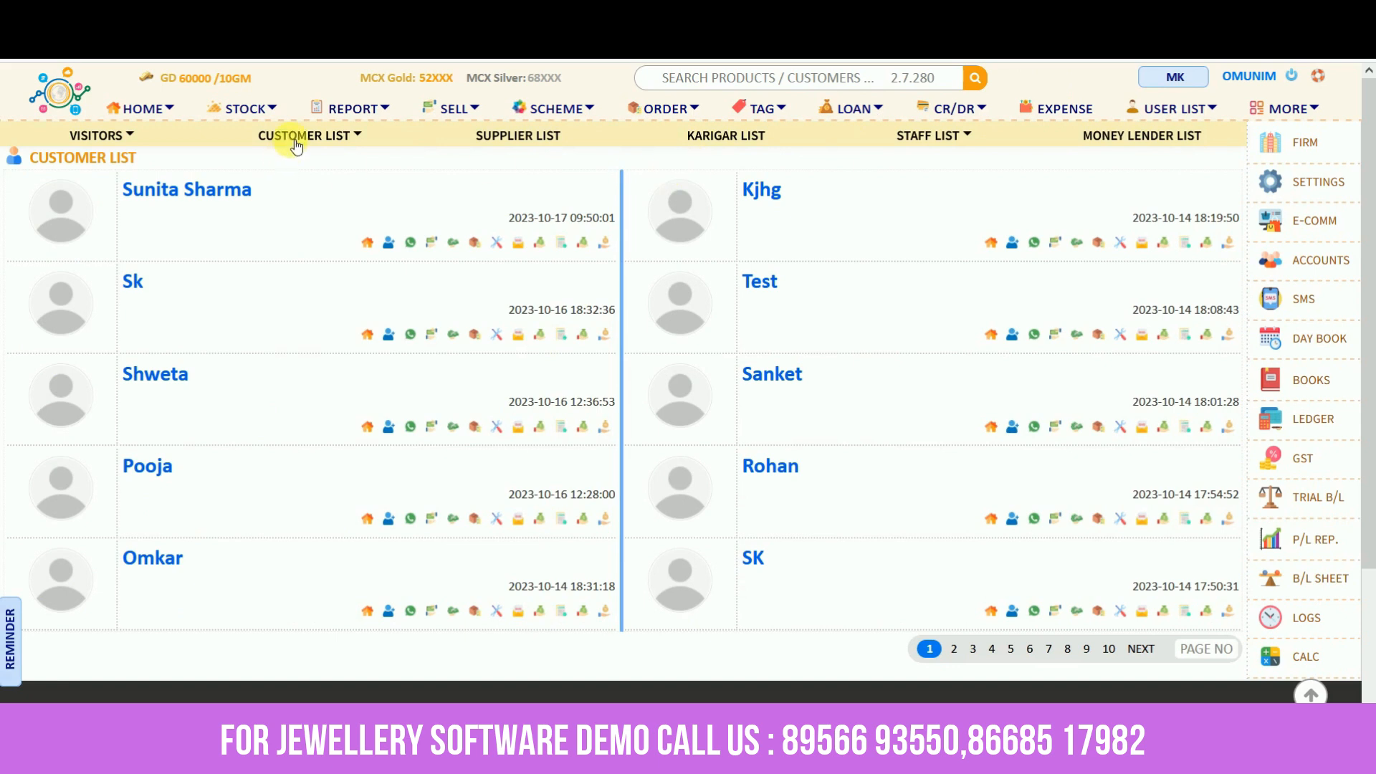
{"action": "left_click", "coordinate": [508, 142]}
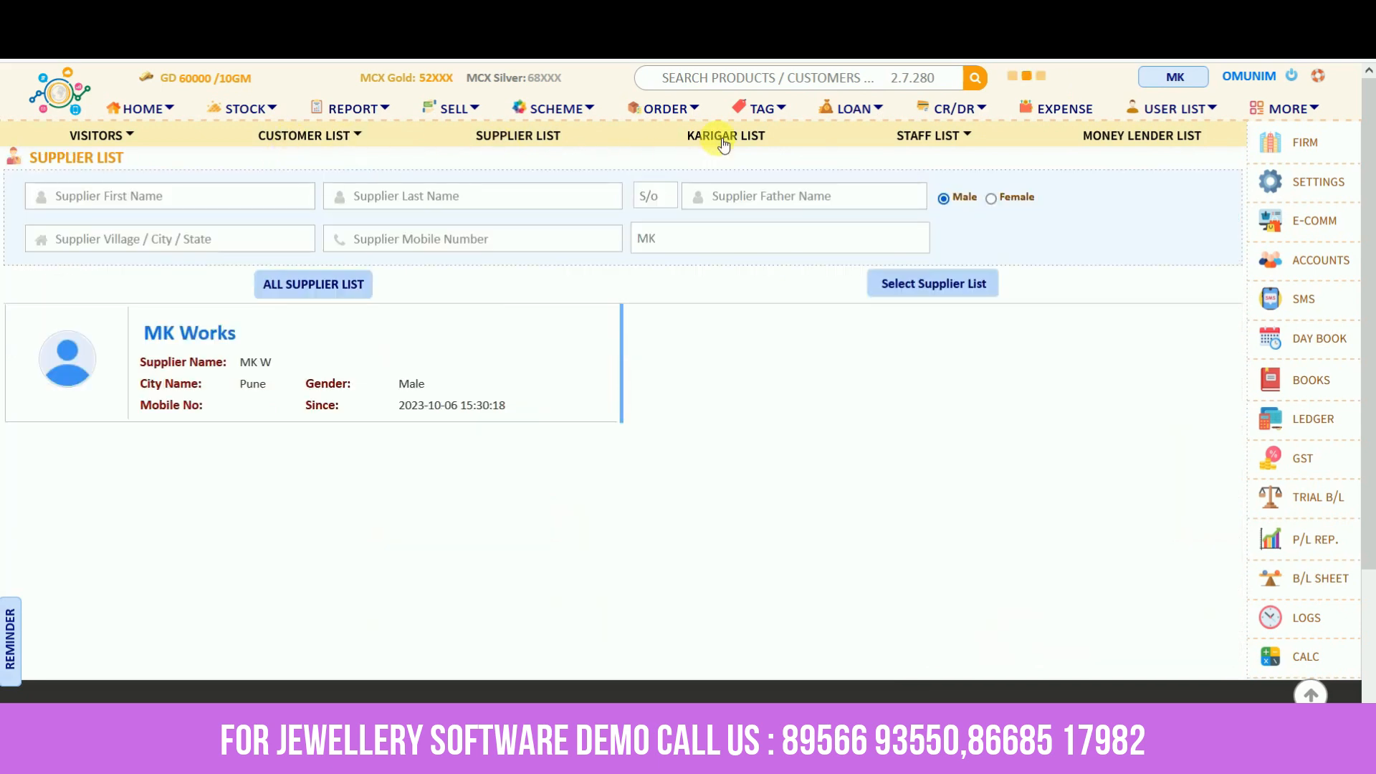
{"action": "left_click", "coordinate": [723, 142]}
{"action": "left_click", "coordinate": [290, 141]}
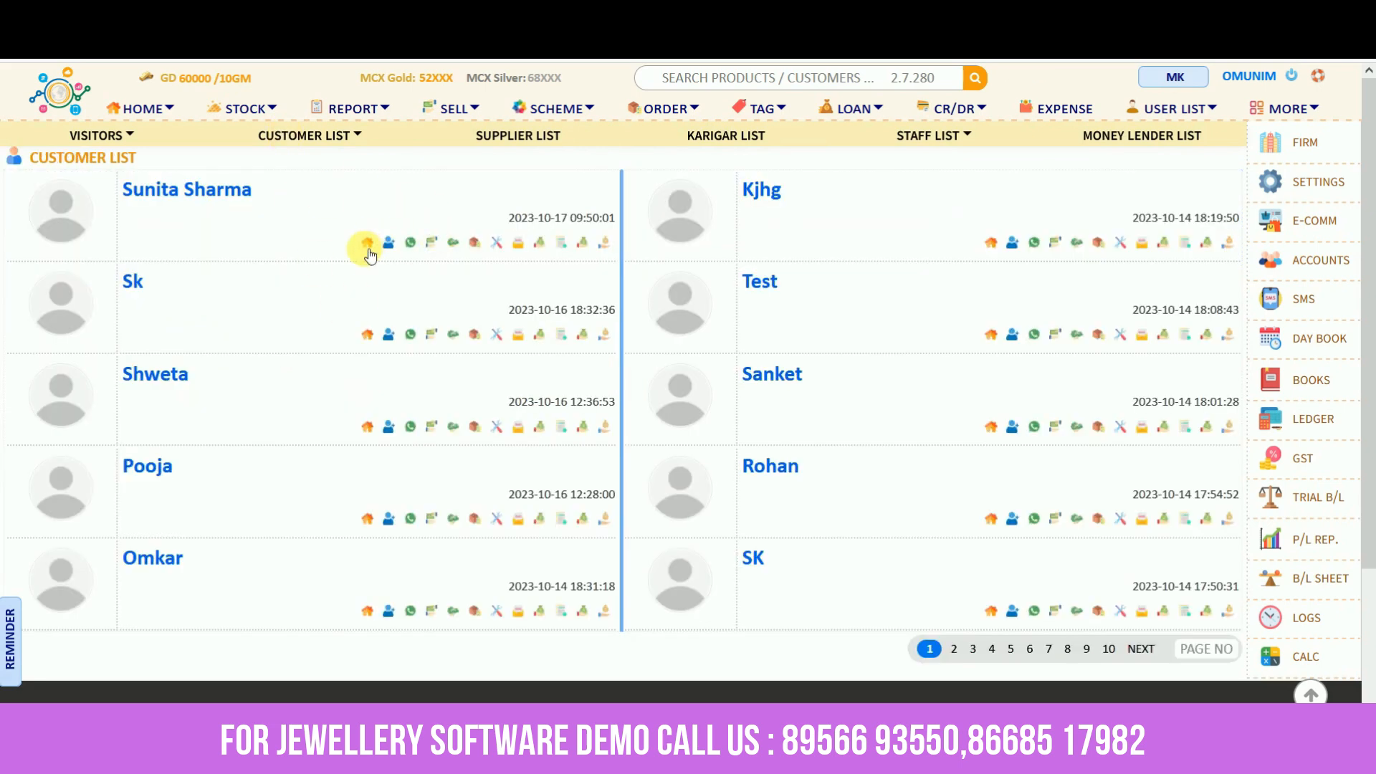
{"action": "left_click", "coordinate": [411, 243]}
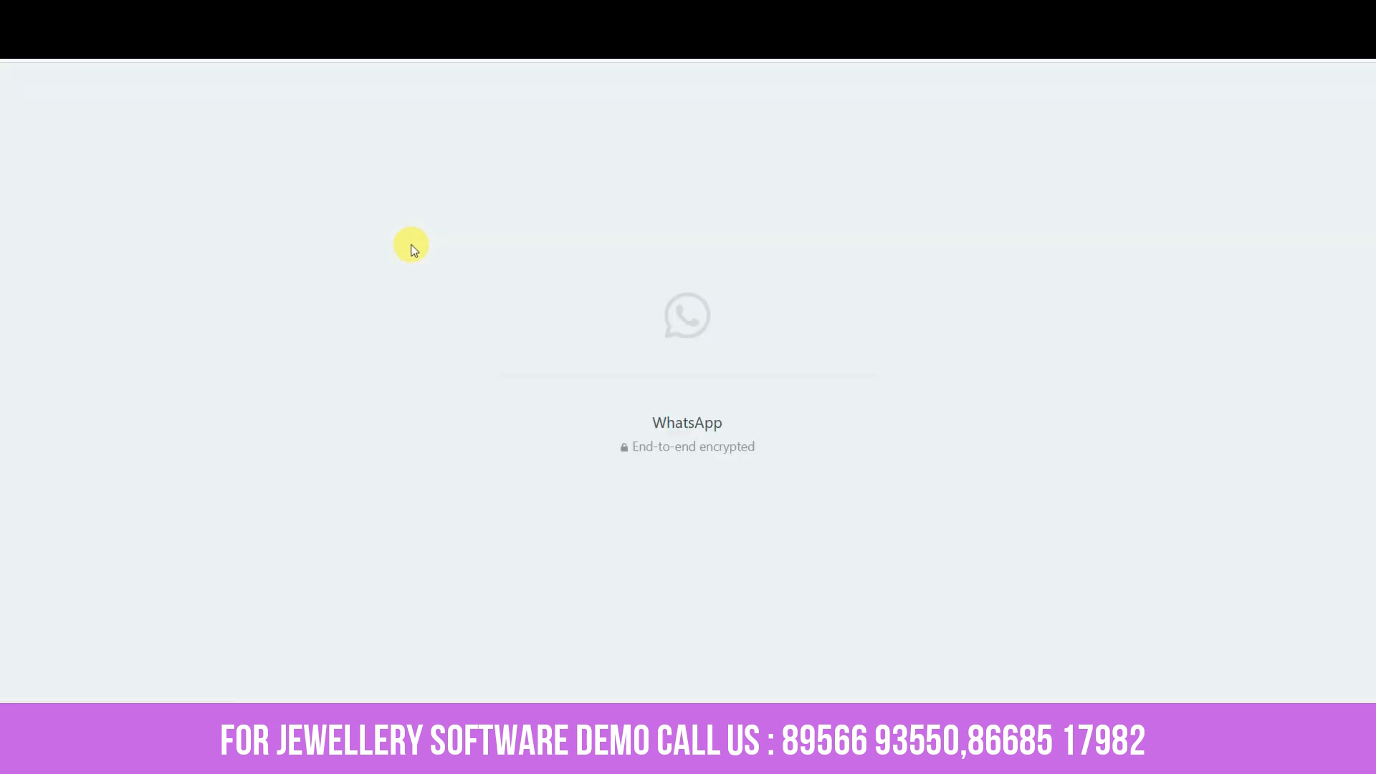